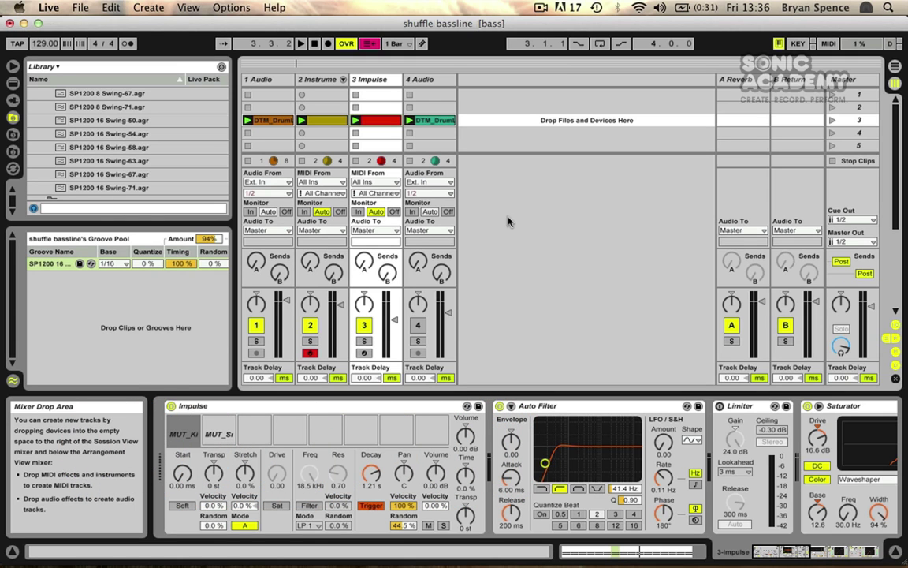
Step: Activate track 4 and play all the running clips together briefly
click(508, 221)
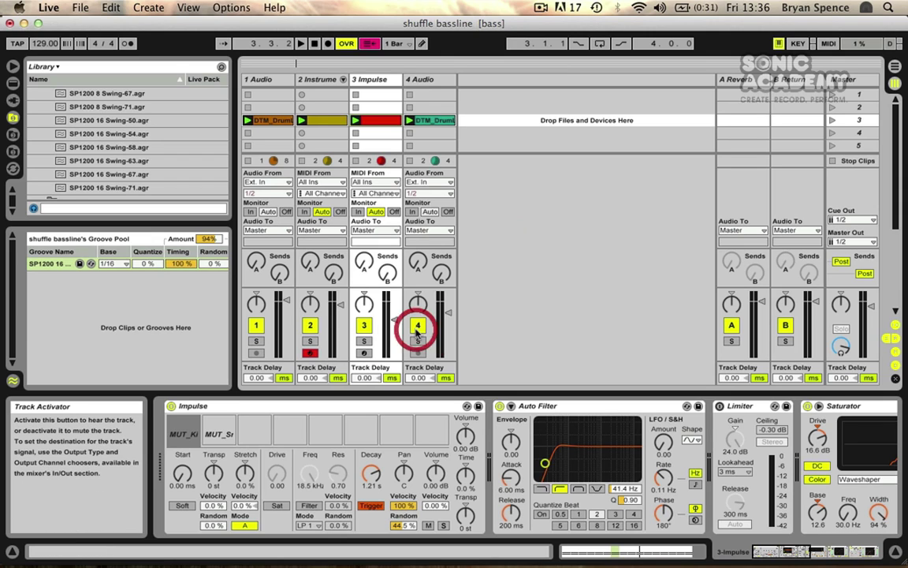
click(538, 239)
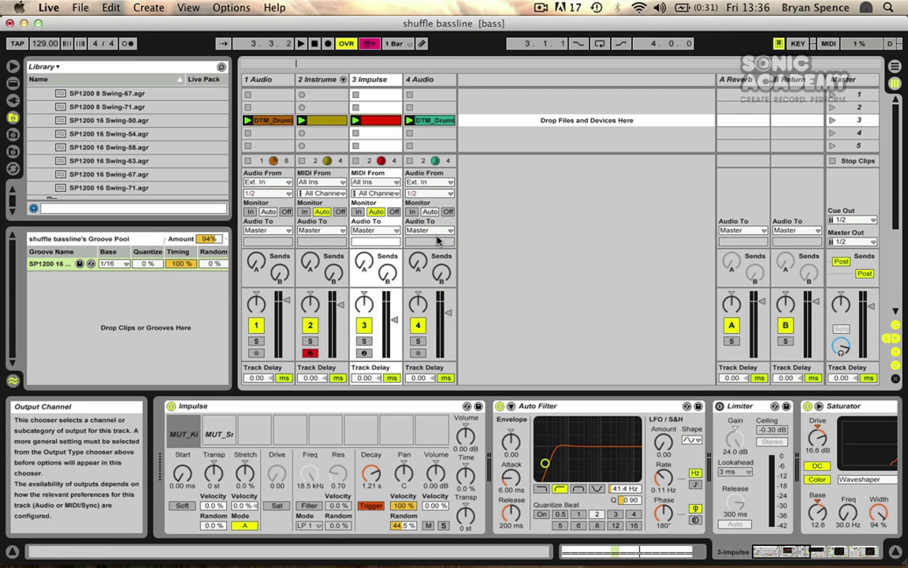
key(space)
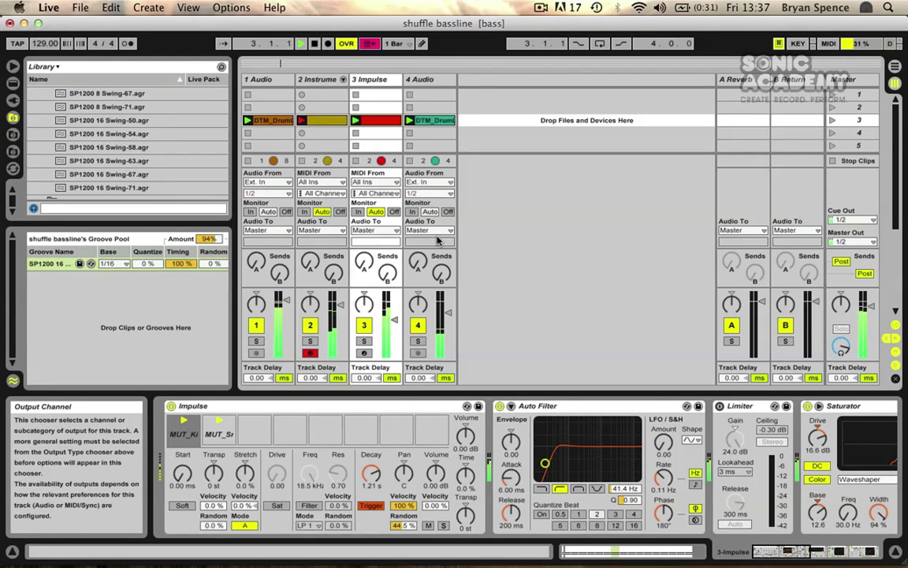
click(520, 297)
key(space)
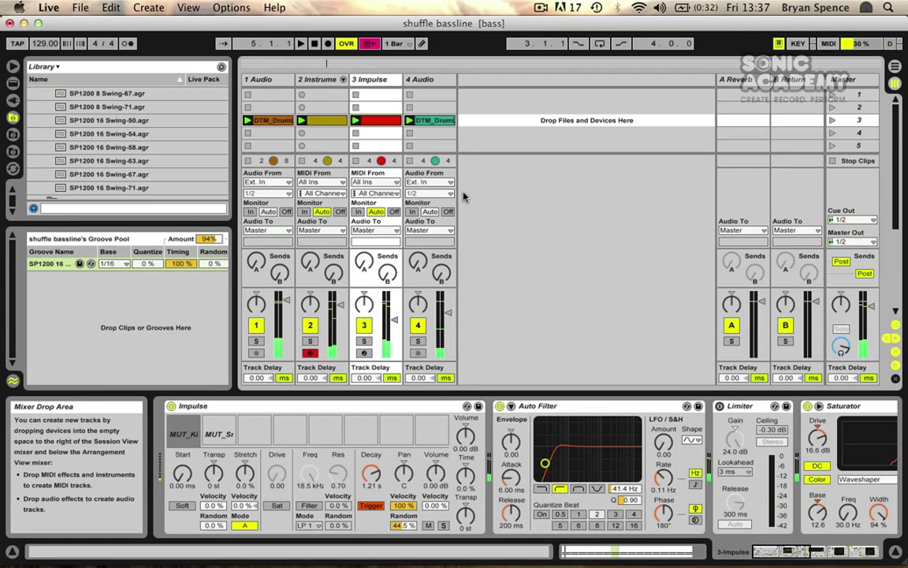
Step: Insert a new MIDI track after the 4 Audio track
click(416, 80)
right_click(417, 80)
click(449, 109)
click(468, 143)
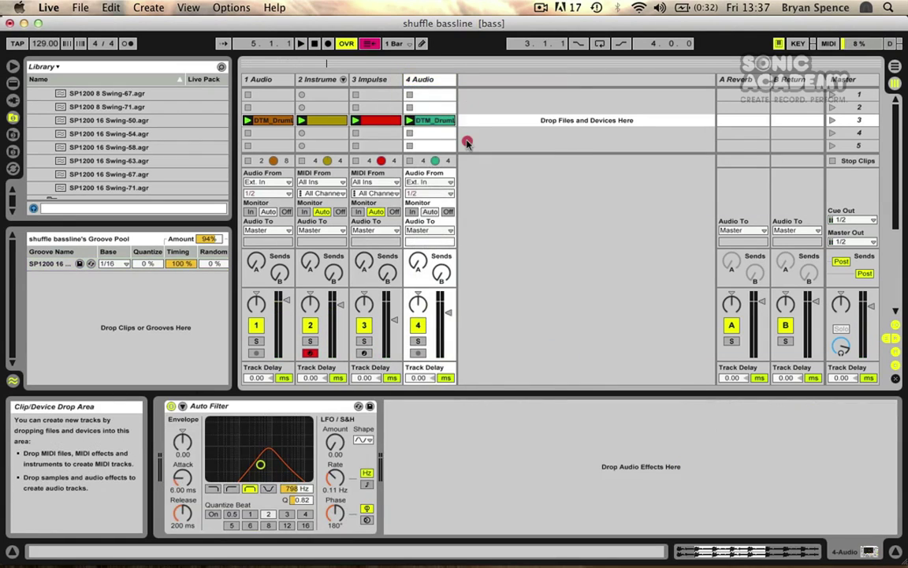
right_click(427, 80)
click(469, 194)
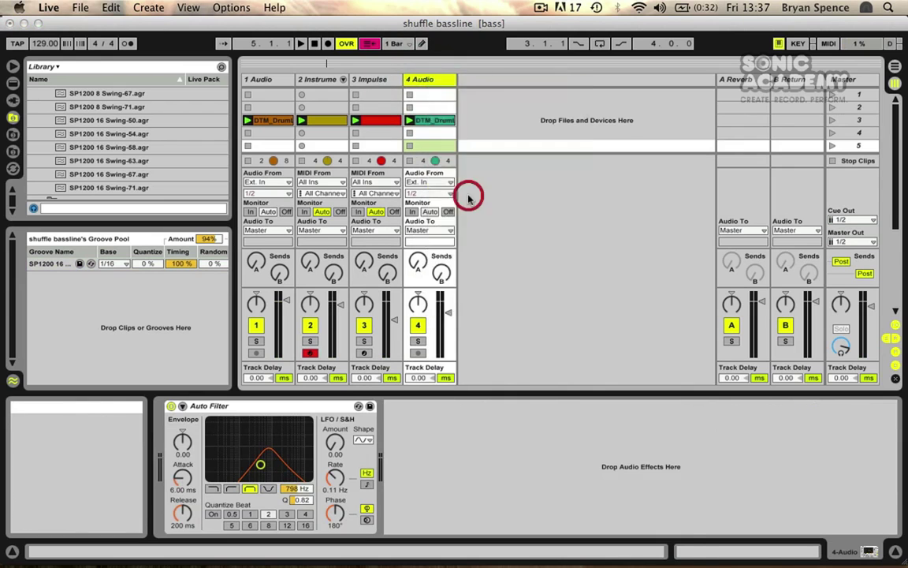
Step: Load an empty Impulse instrument from the Live Devices onto the new MIDI track 5
click(12, 83)
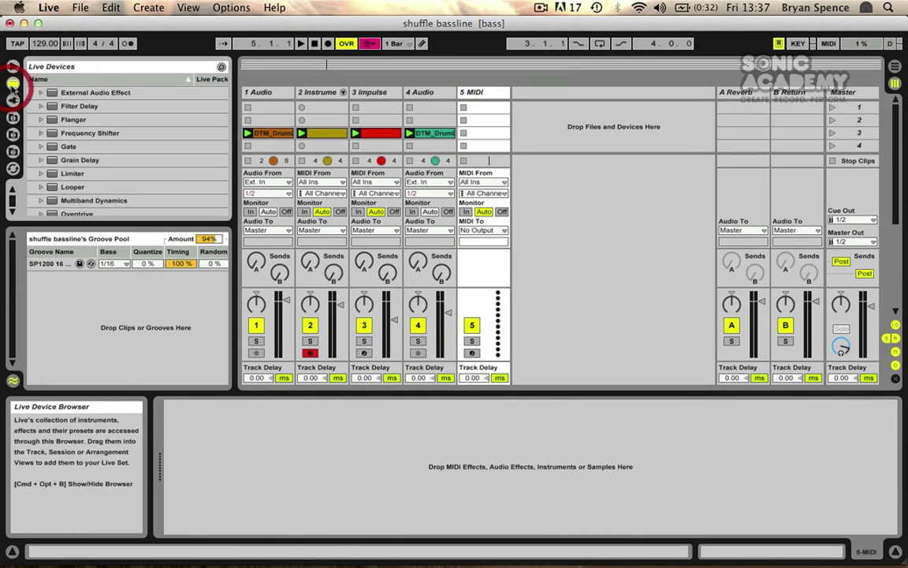
scroll(55, 146, up, 5)
scroll(54, 146, down, 3)
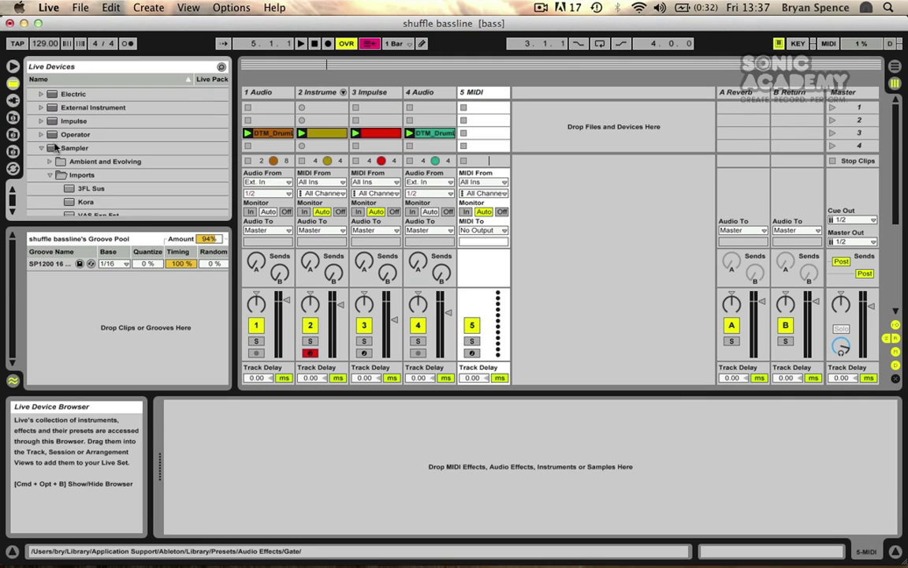
click(40, 148)
drag(61, 121, 504, 107)
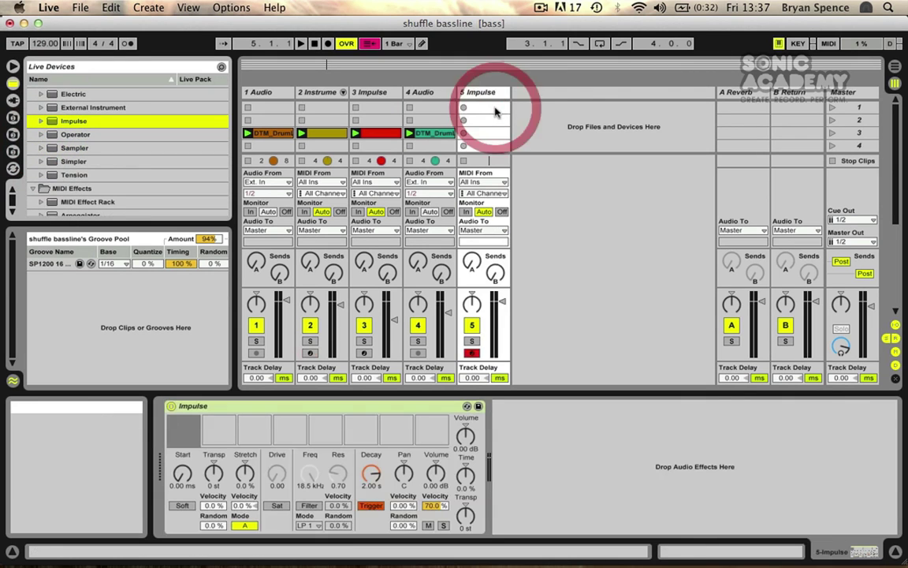
Step: Copy the Impulse device with its kick and snare samples from track 3 onto track 5
click(371, 92)
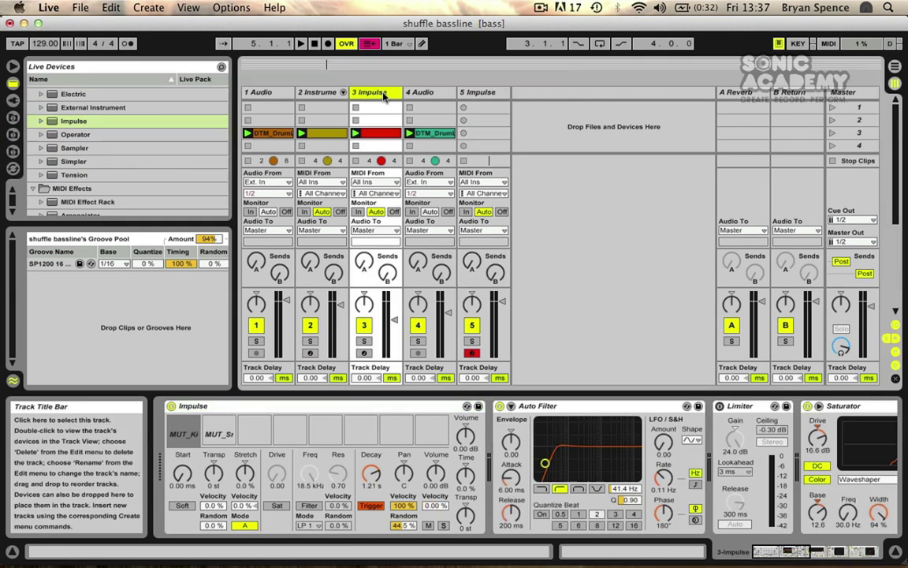
click(178, 436)
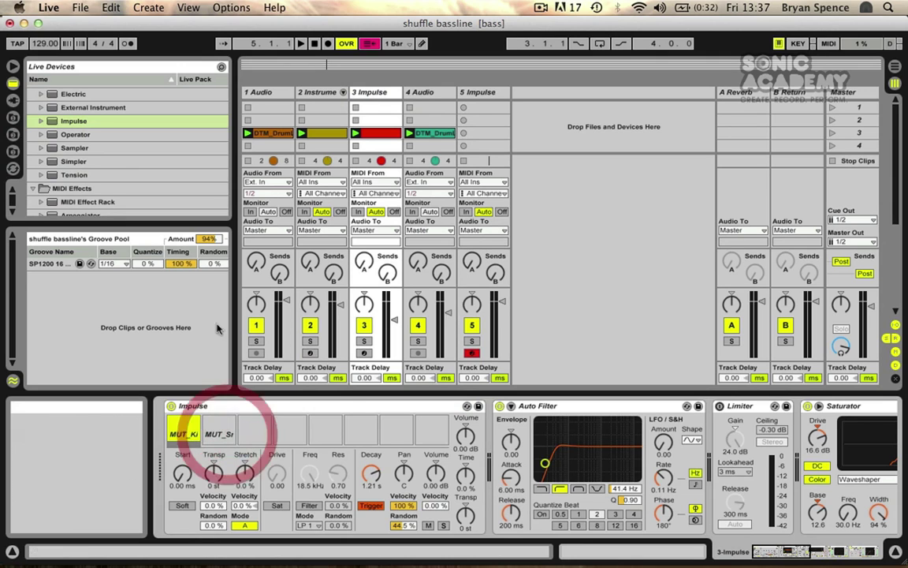
click(231, 406)
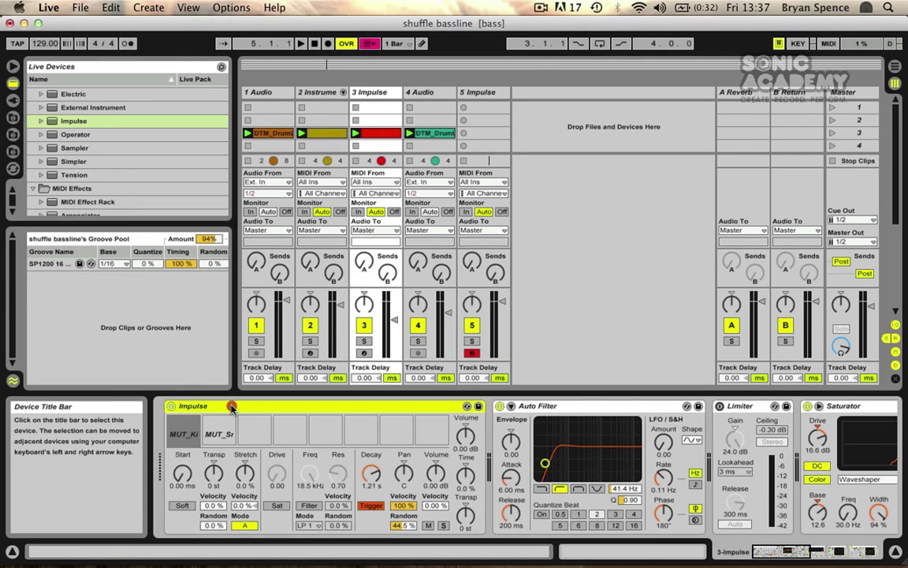
click(487, 110)
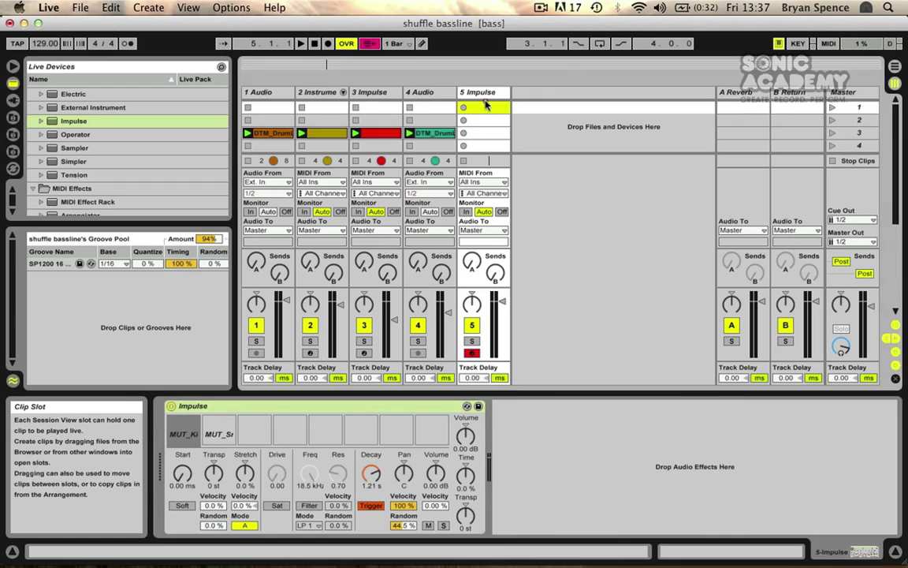
click(483, 93)
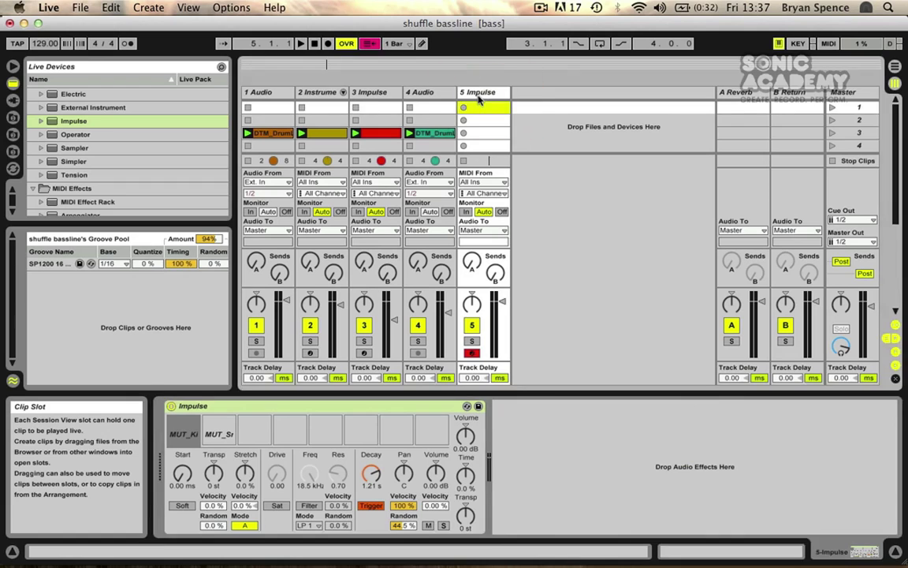
Step: Audition the MUT_Kick2 and MUT_Snare4 samples in track 5's Impulse
click(184, 422)
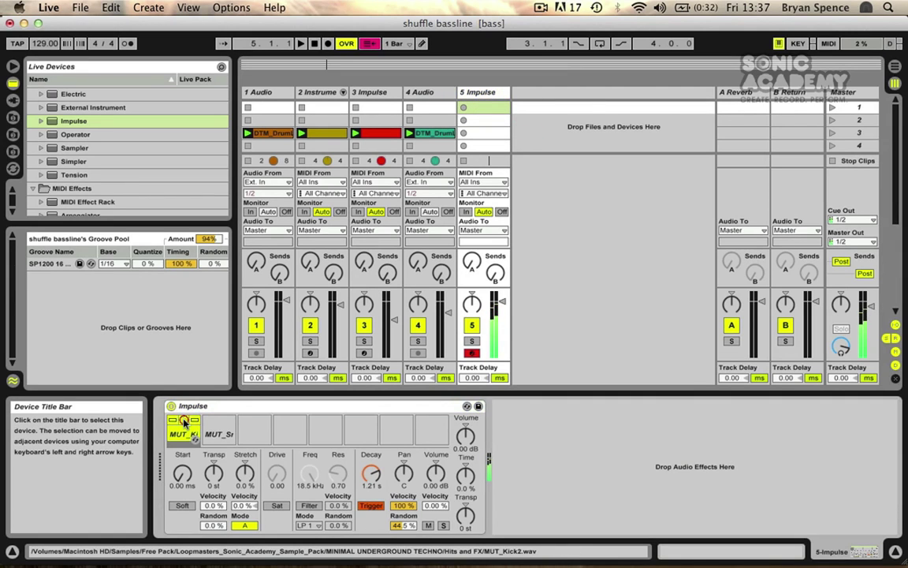
click(183, 422)
click(220, 422)
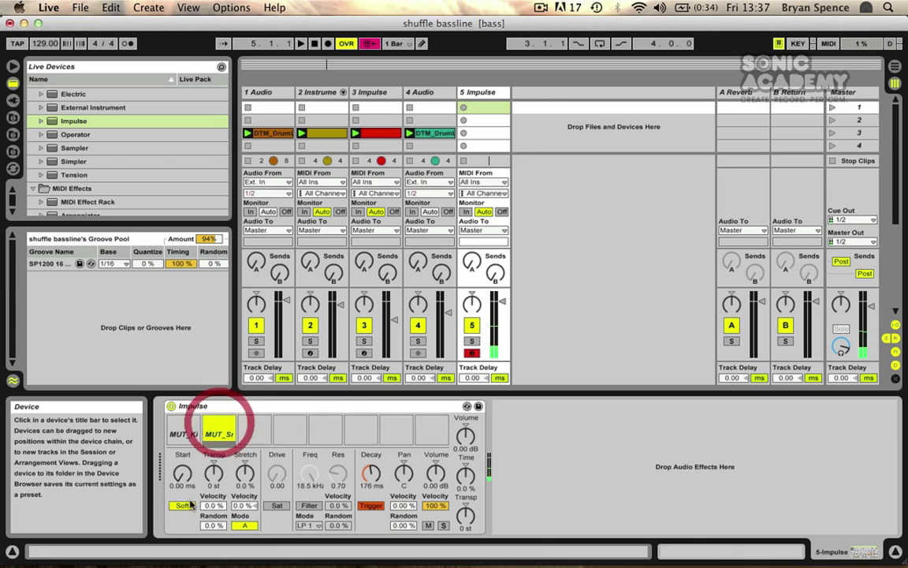
Step: Compare the snare sample with its Soft option off and on, leaving Soft on
click(180, 504)
click(224, 419)
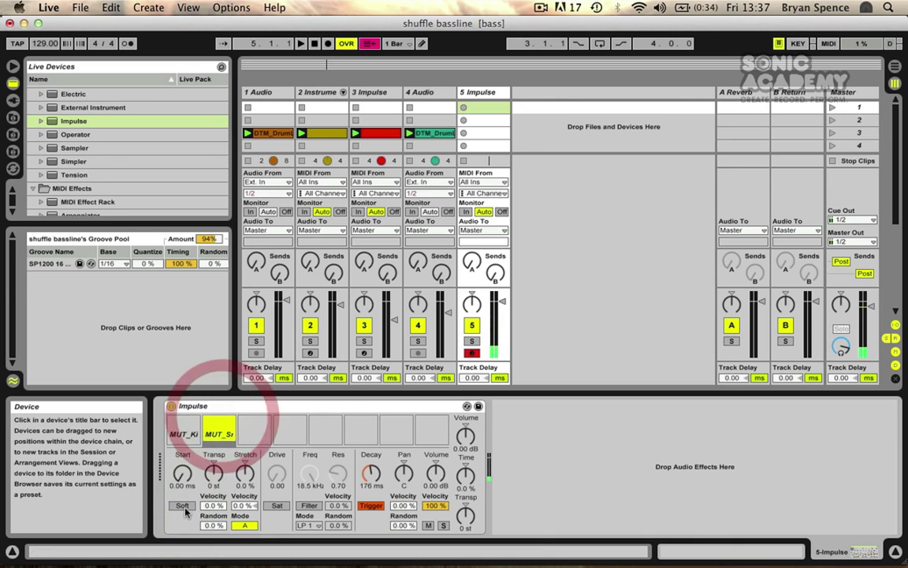
click(181, 505)
click(220, 422)
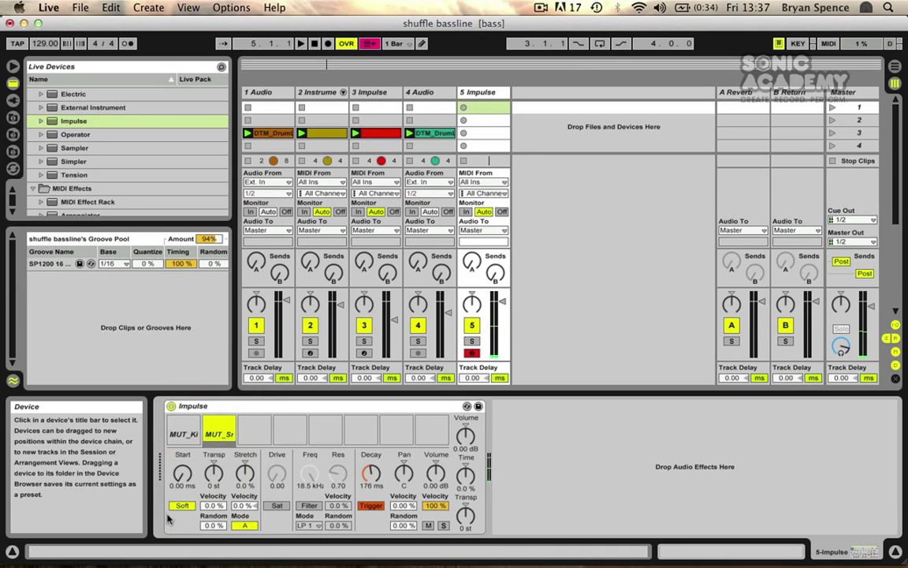
mouse_move(220, 422)
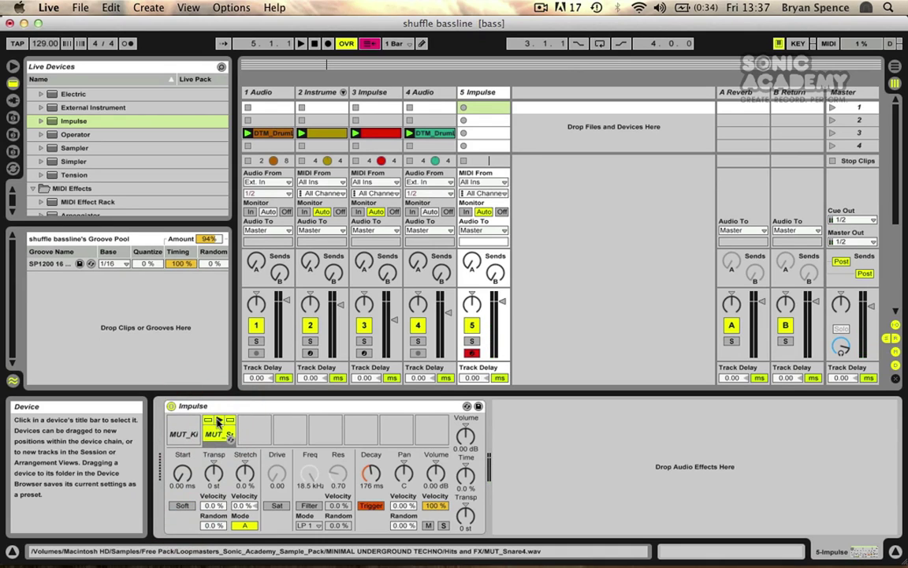
click(182, 505)
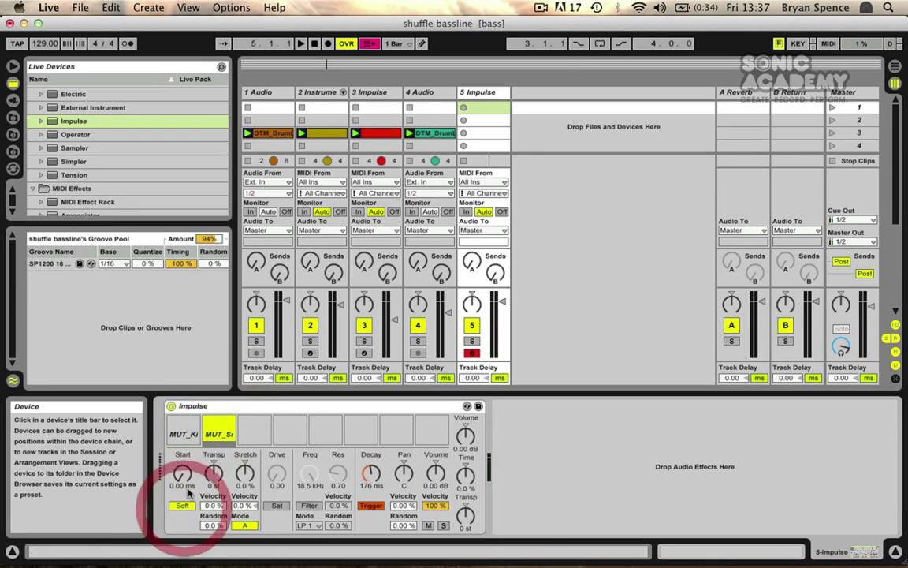
click(220, 422)
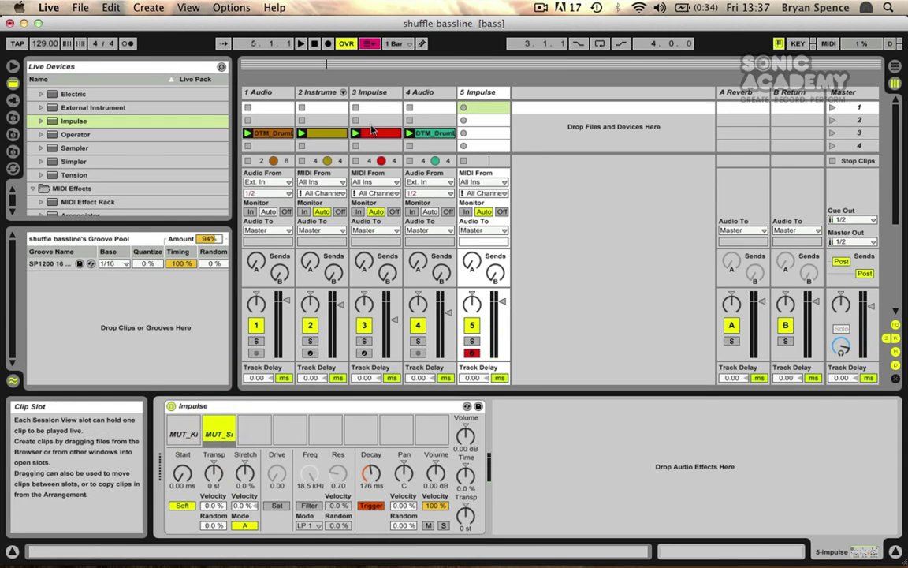
Step: Create an empty MIDI clip in the scene 3 slot of track 5 and check its fixed 1/16 grid
click(383, 131)
double_click(483, 133)
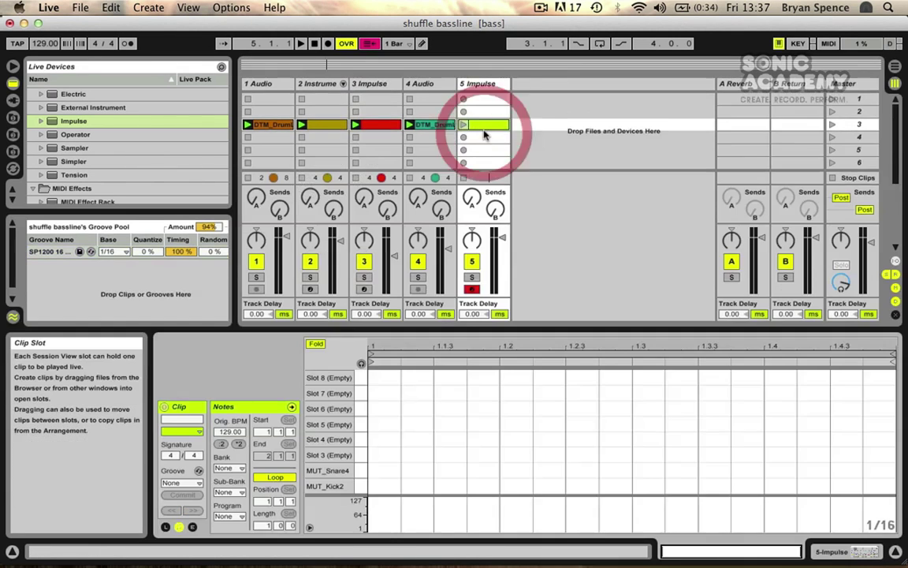
right_click(462, 436)
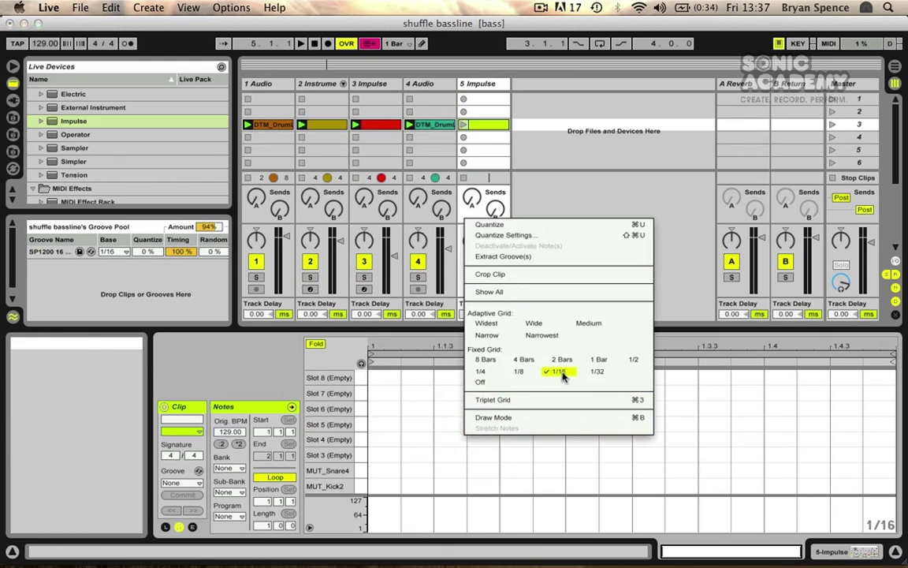
click(561, 385)
Step: Add MUT_Kick2 and MUT_Snare4 notes on the clip's first sixteenth and duplicate the pair to 1.1.3 and 1.2
double_click(384, 486)
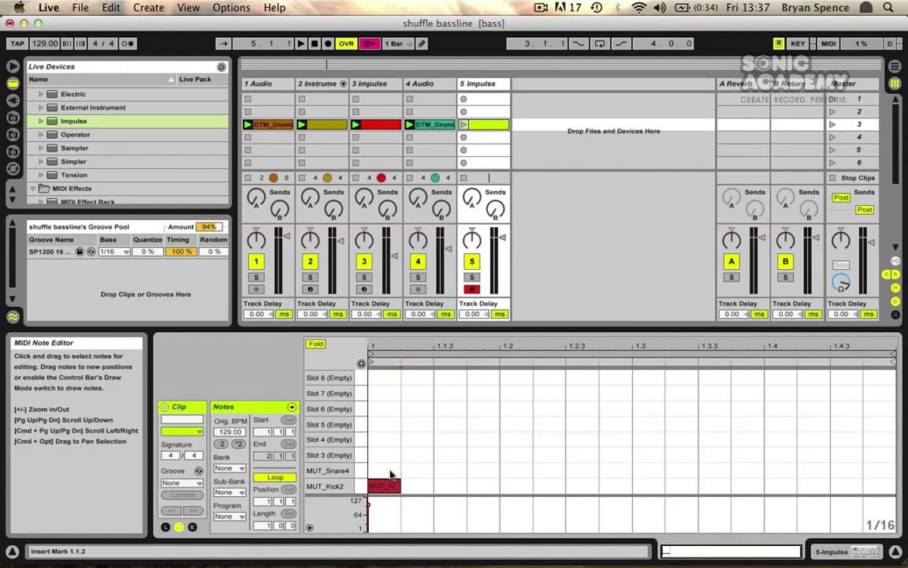
double_click(384, 470)
drag(427, 467, 392, 489)
key(super+d)
key(super+d)
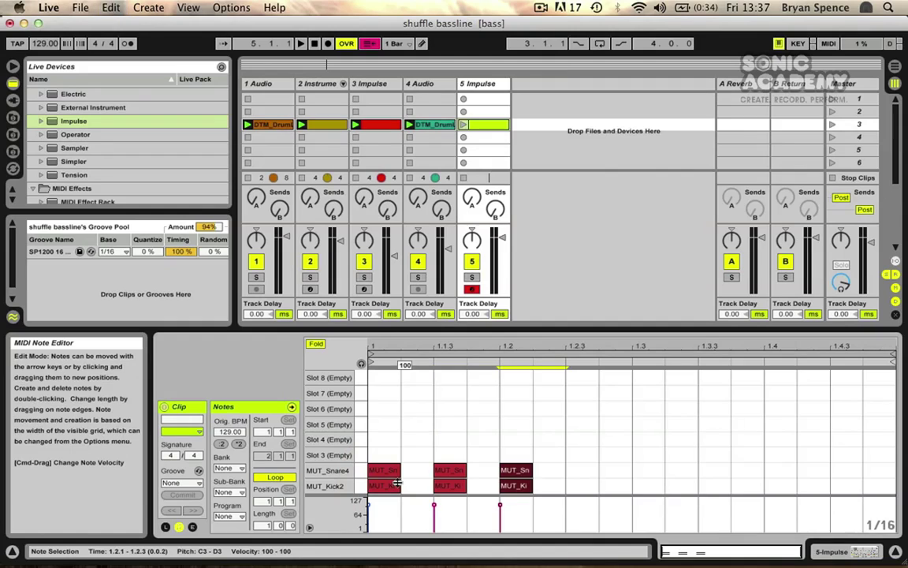
Step: Duplicate the first sixteenth's kick and snare notes so they fill every sixteenth of the one-bar clip
click(423, 442)
drag(422, 444, 376, 484)
key(super+d)
key(super+d)
key(super+d)
key(super+d)
key(super+d)
key(super+d)
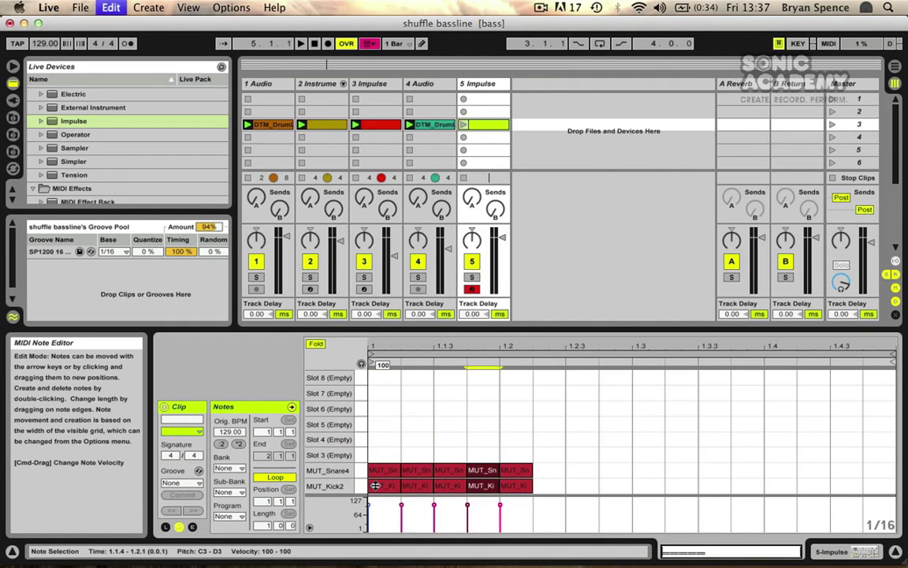
key(super+d)
key(super+d)
key(super+d)
key(super+d)
key(super+d)
key(super+d)
key(super+d)
key(super+d)
key(super+d)
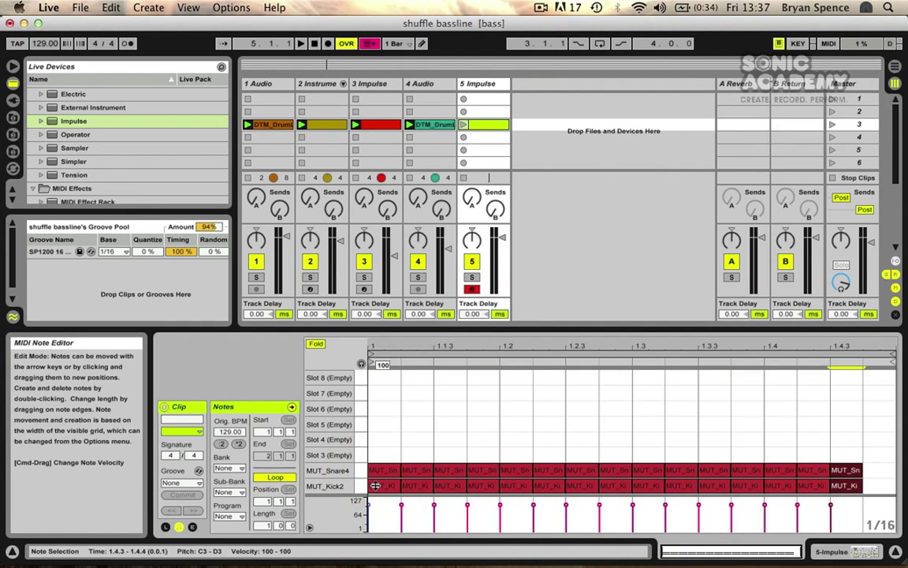
Step: Mute tracks 2, 3 and 4 and launch the new clip on track 5
key(space)
key(space)
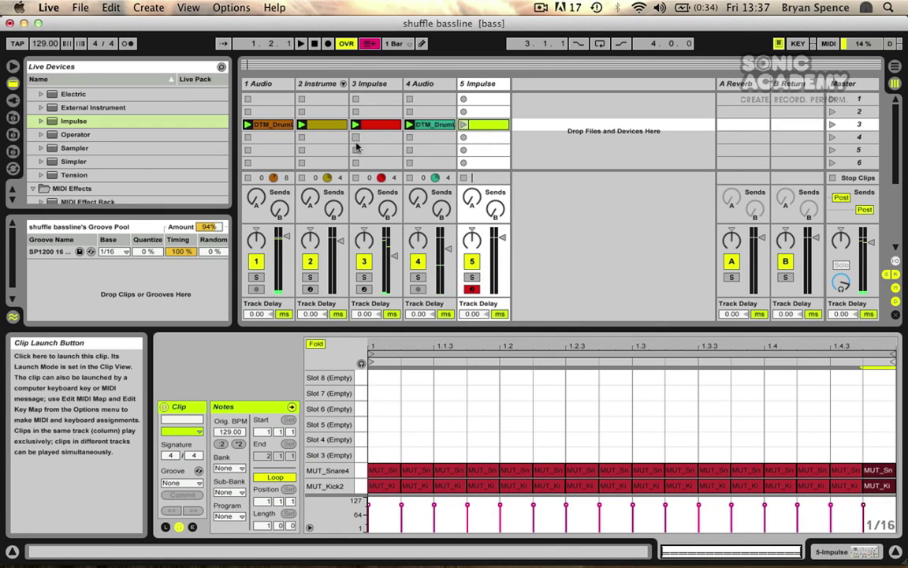
click(364, 260)
click(418, 261)
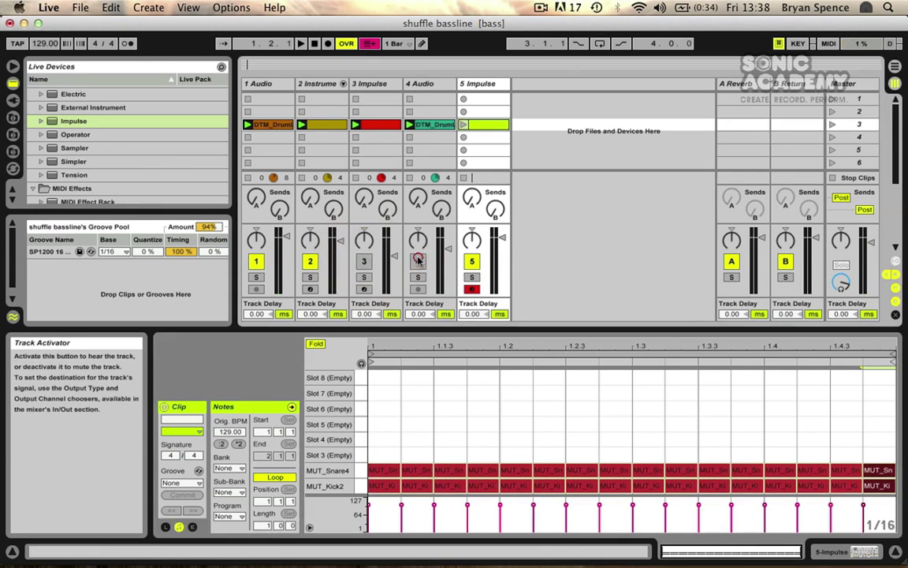
click(464, 126)
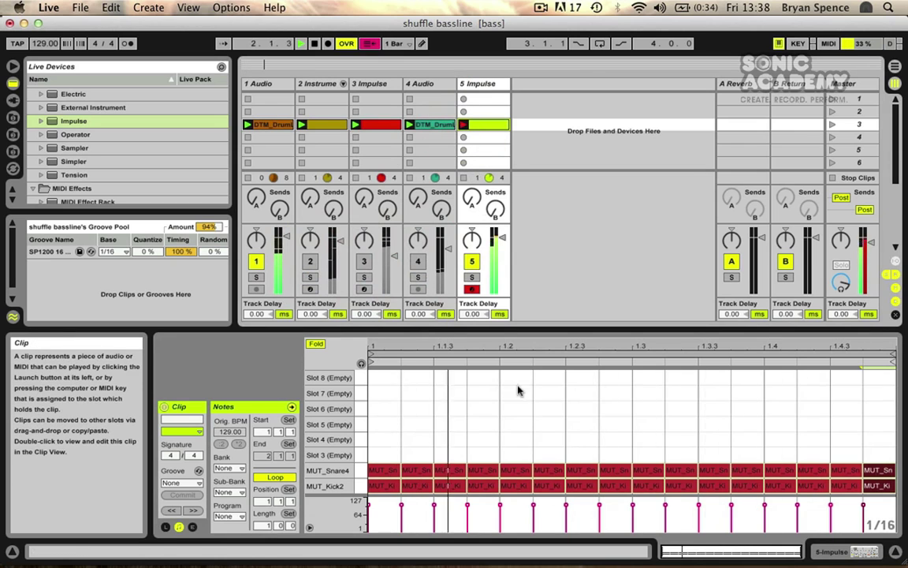
click(422, 44)
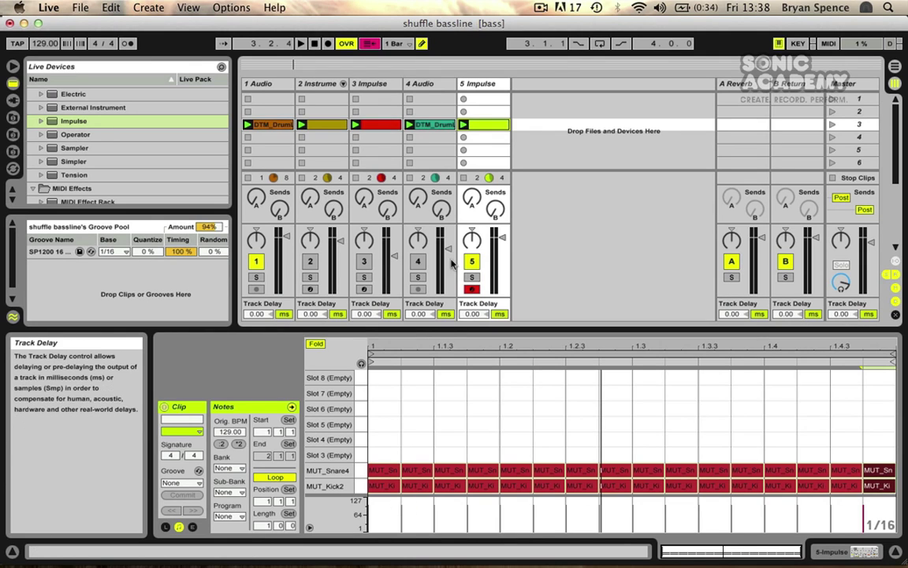
key(space)
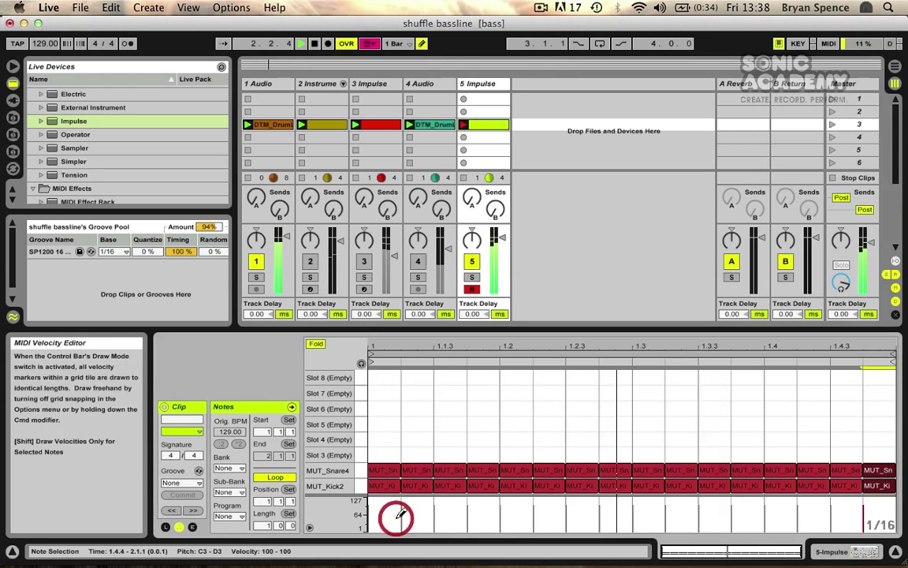
key(space)
click(422, 43)
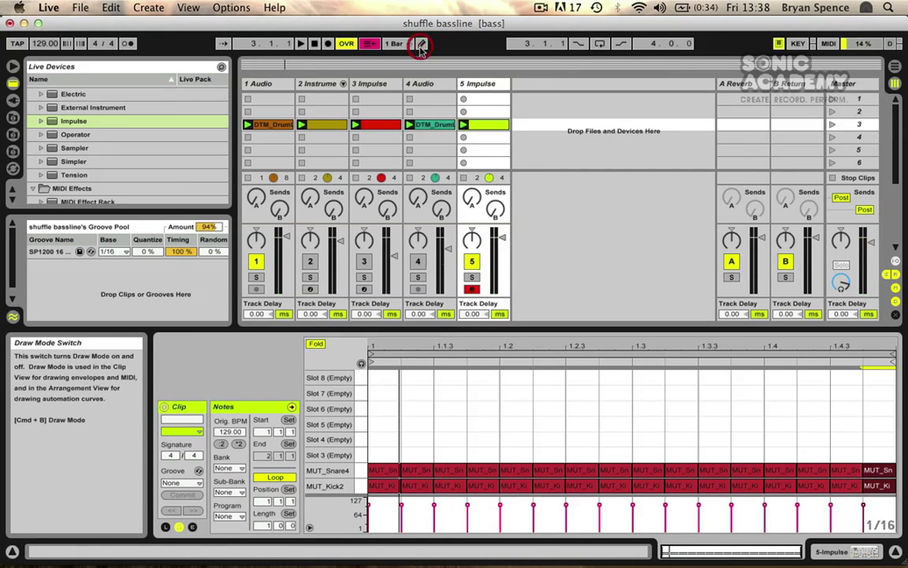
Step: Play the clip in draw mode and draw lower, varied velocities for its second to sixth sixteenths
click(552, 434)
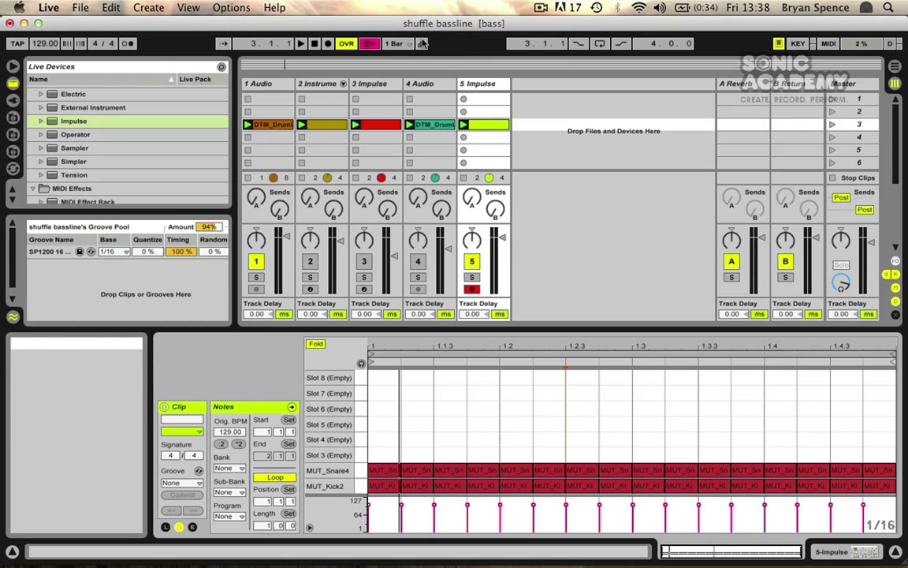
click(423, 44)
key(space)
click(403, 516)
mouse_move(403, 514)
mouse_down()
mouse_move(416, 495)
mouse_move(432, 512)
mouse_move(444, 505)
mouse_up()
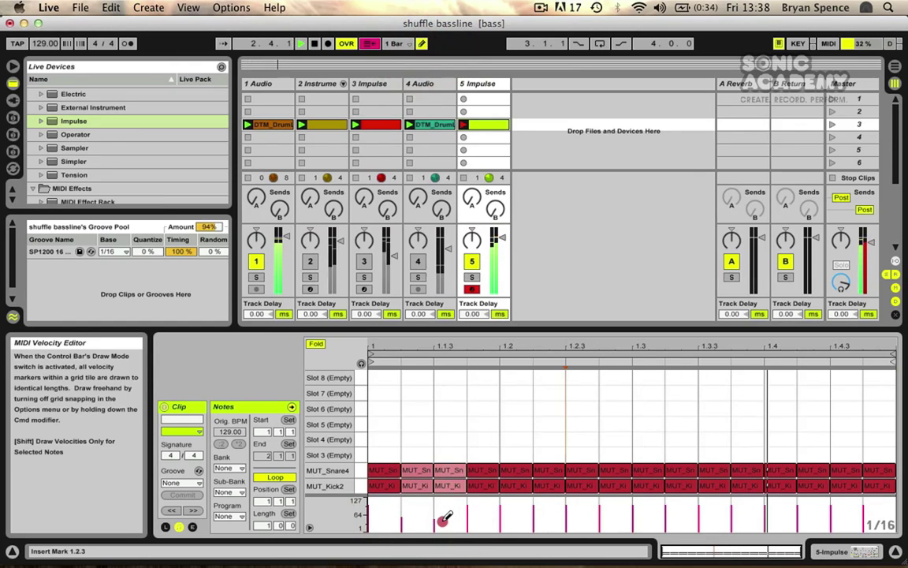
click(436, 523)
drag(467, 517, 508, 518)
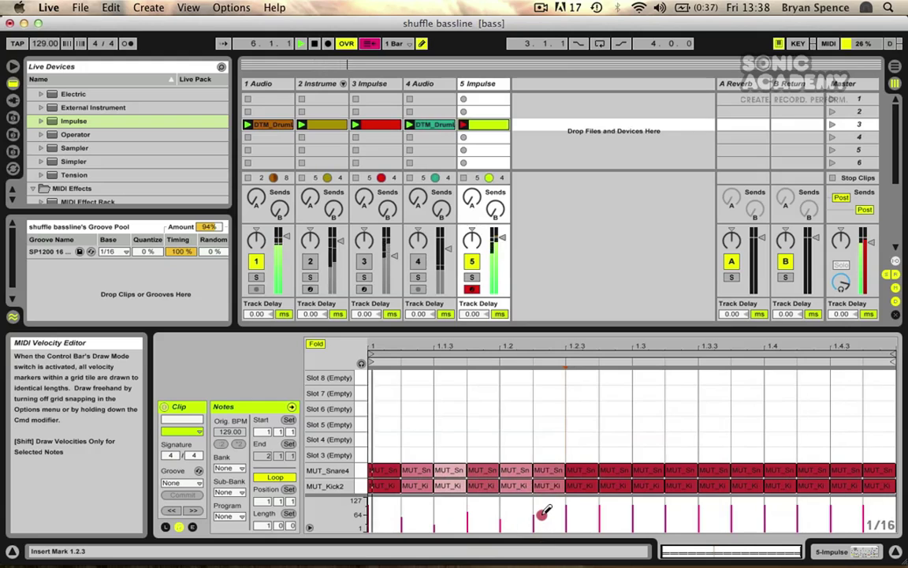
Step: Draw varied velocities for the seventh to sixteenth sixteenths of the clip, leaving the tenth quietest
drag(574, 524, 611, 517)
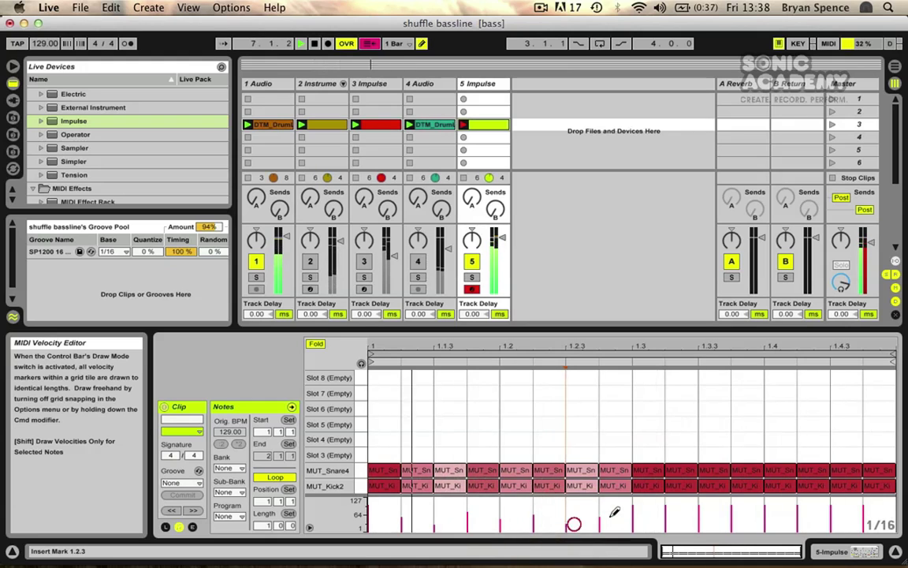
click(603, 507)
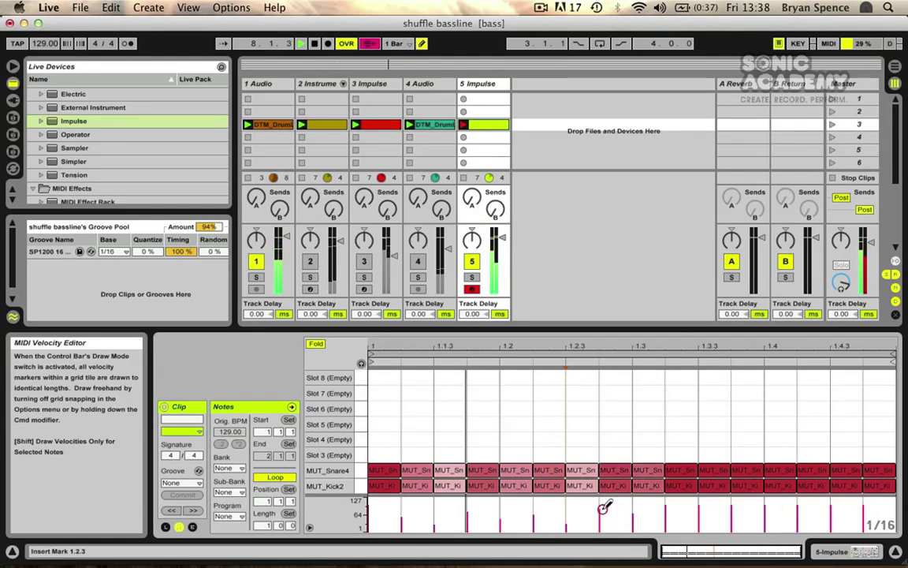
drag(680, 522, 709, 518)
click(735, 514)
click(766, 514)
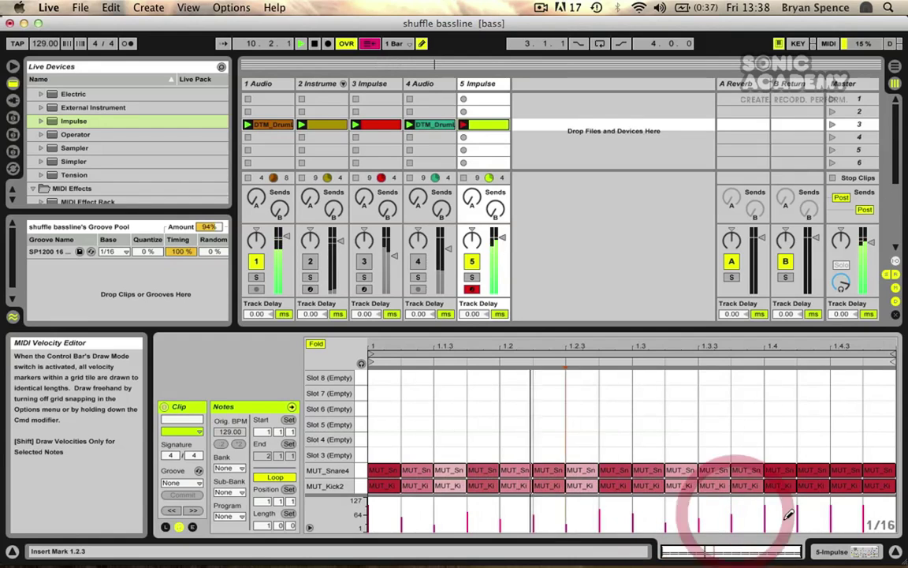
click(798, 513)
click(835, 518)
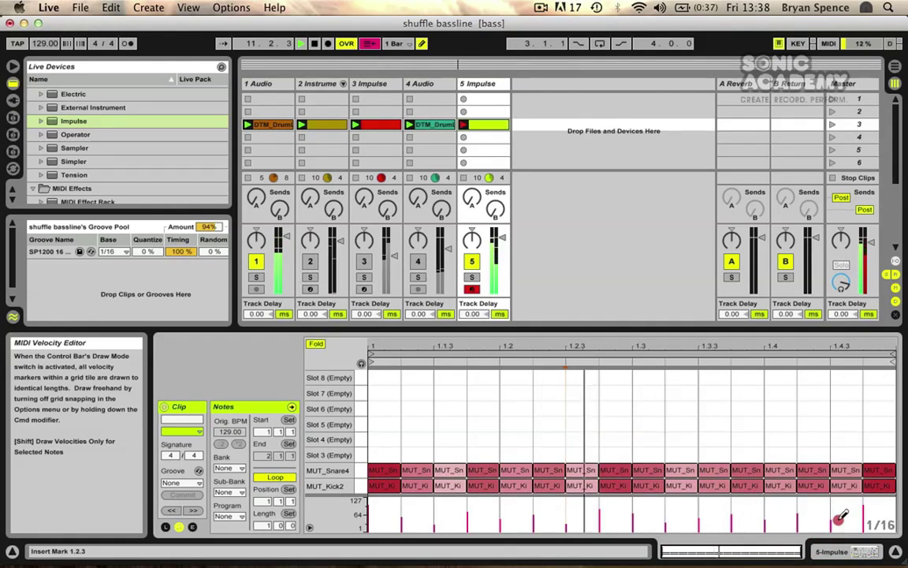
click(865, 511)
Step: Accent the second, fourth, eleventh and fourteenth sixteenths with higher velocities and lower the velocity of the first
click(733, 505)
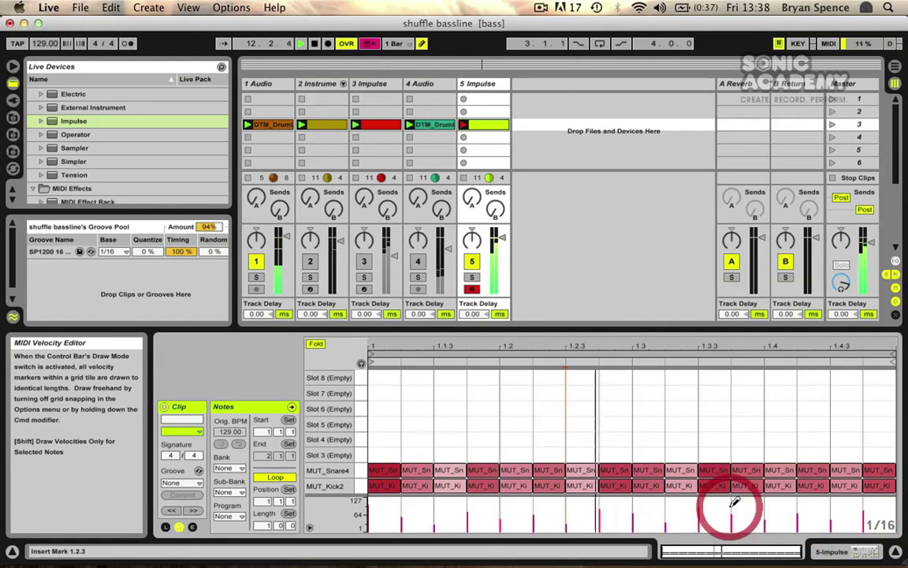
click(800, 511)
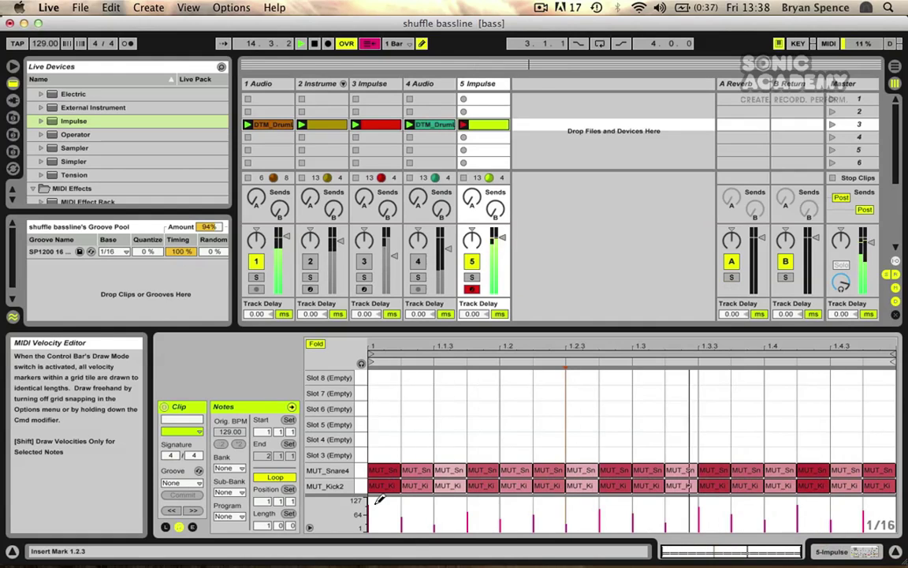
click(413, 509)
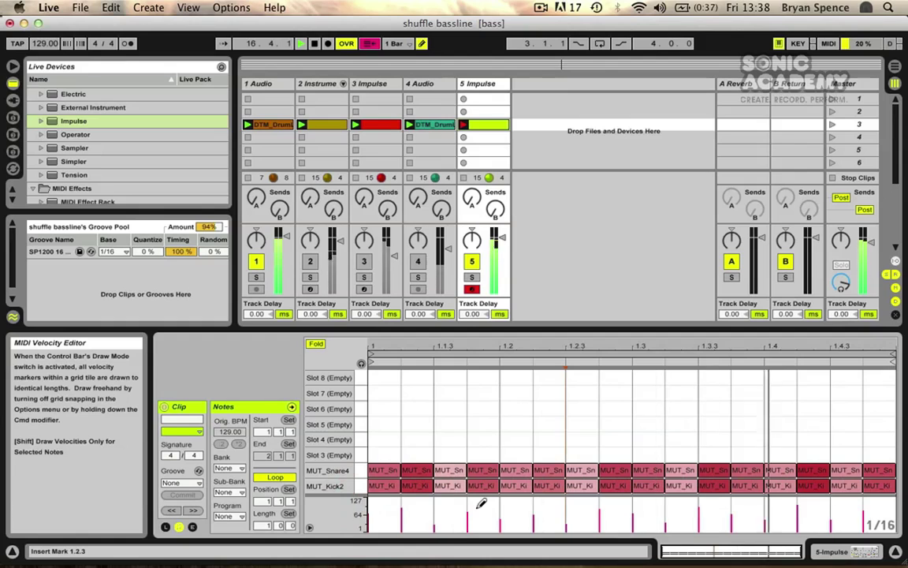
click(479, 508)
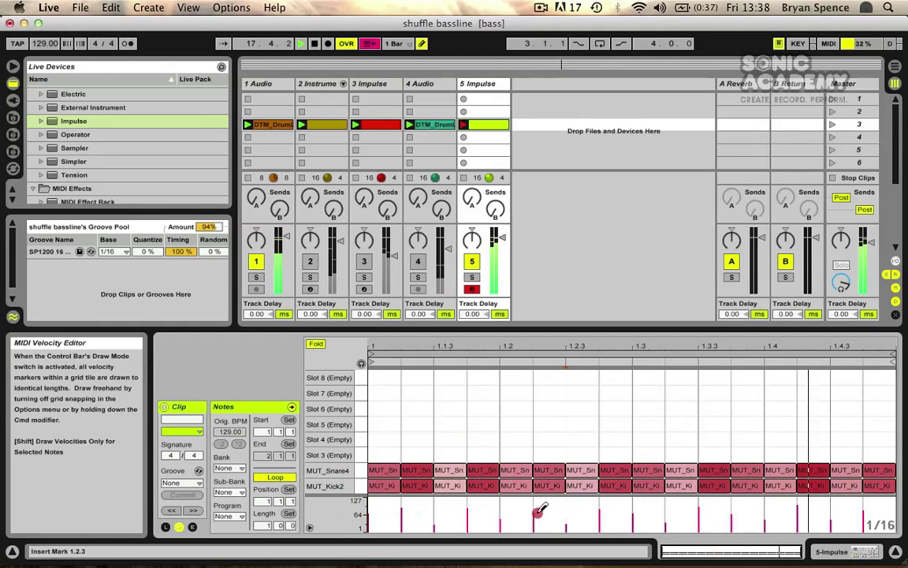
Step: Rebalance the seventh and fourteenth sixteenths' velocities, lower the eighth, raise the ninth, and turn off draw mode
click(541, 508)
click(587, 507)
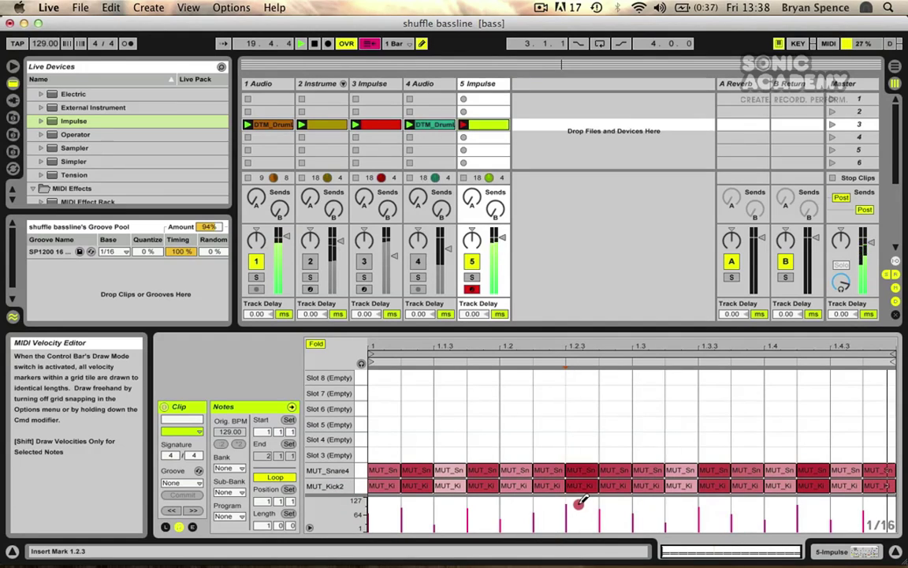
click(579, 503)
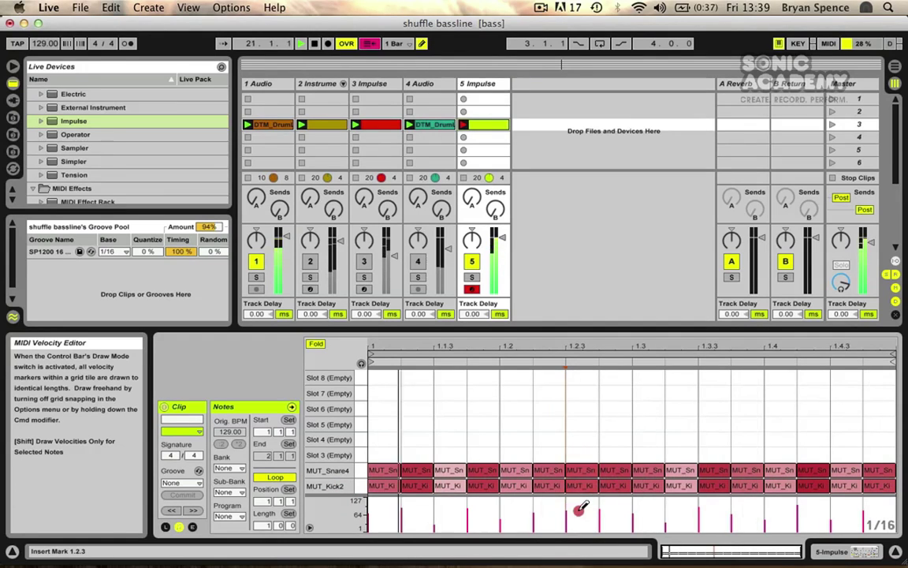
click(610, 520)
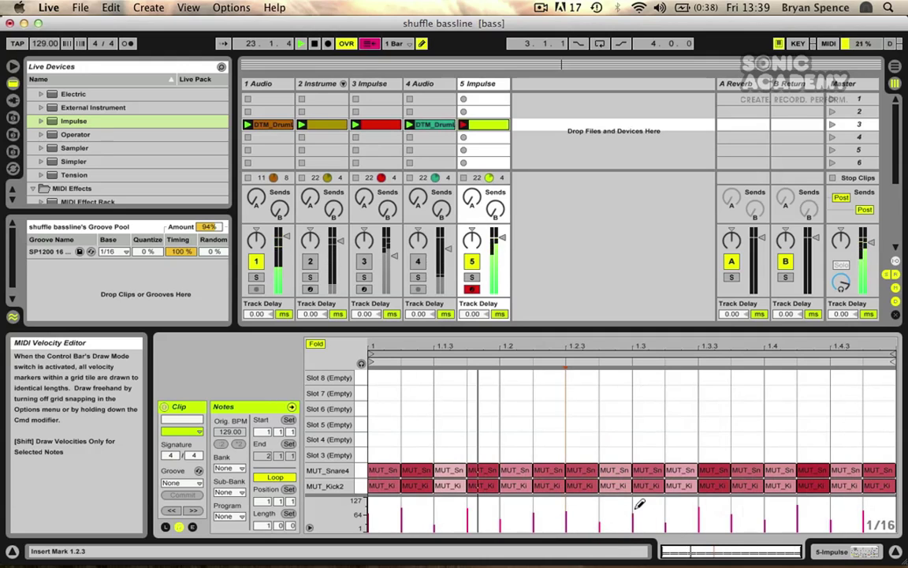
click(639, 505)
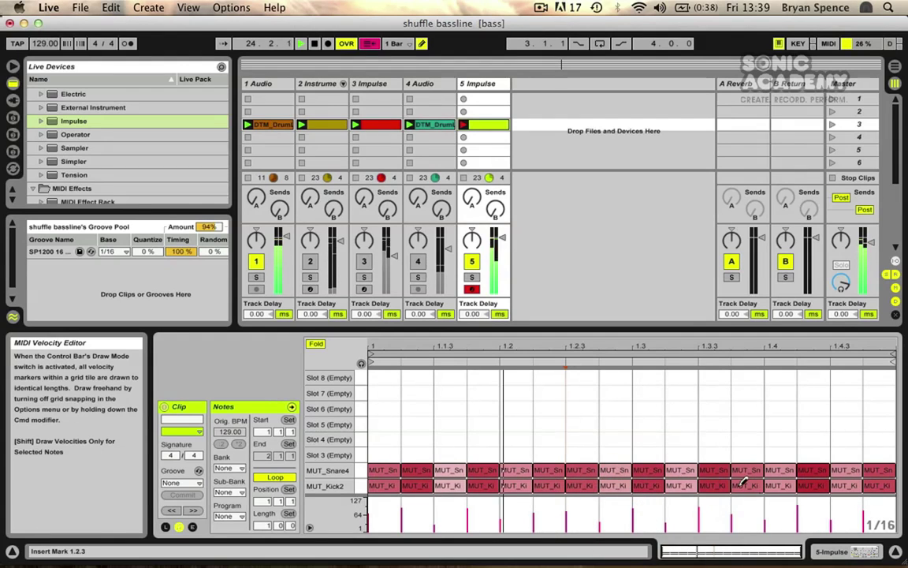
click(805, 513)
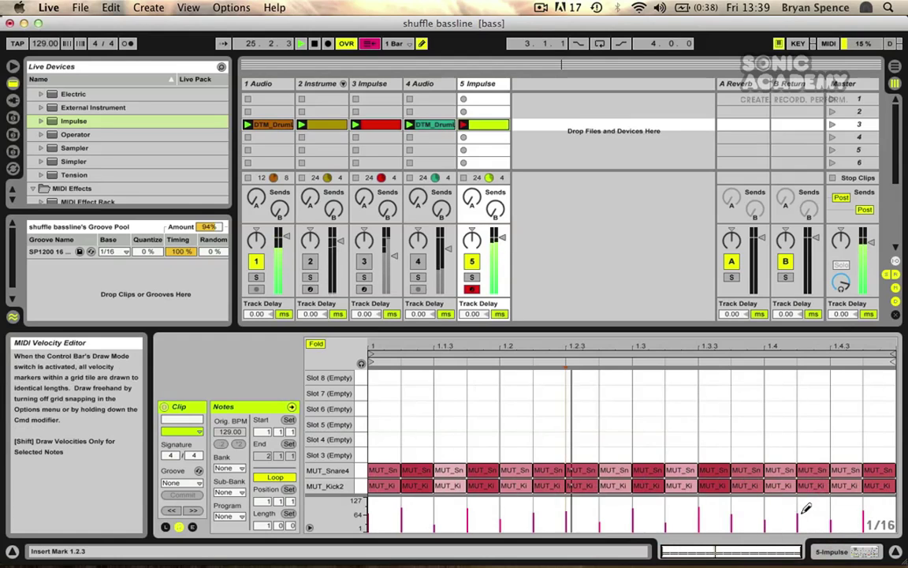
click(804, 508)
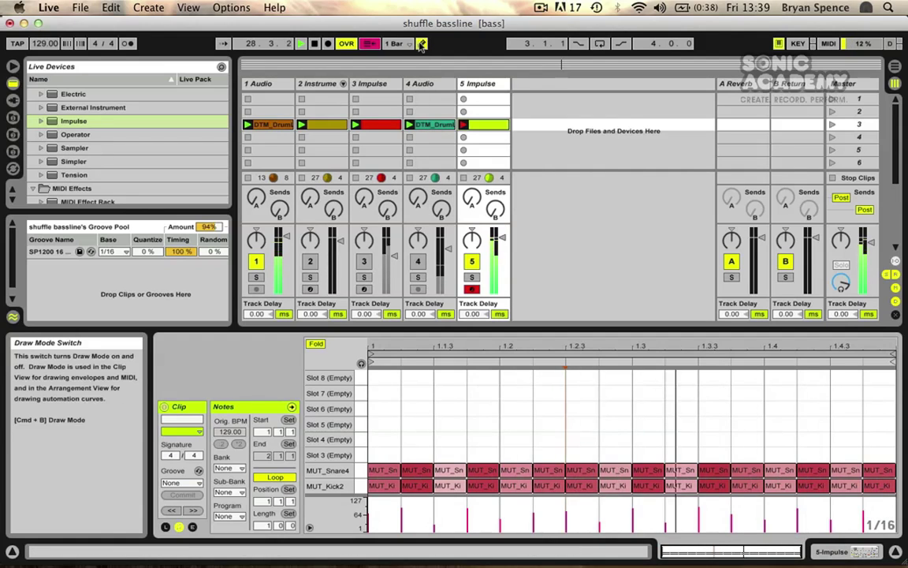
click(422, 44)
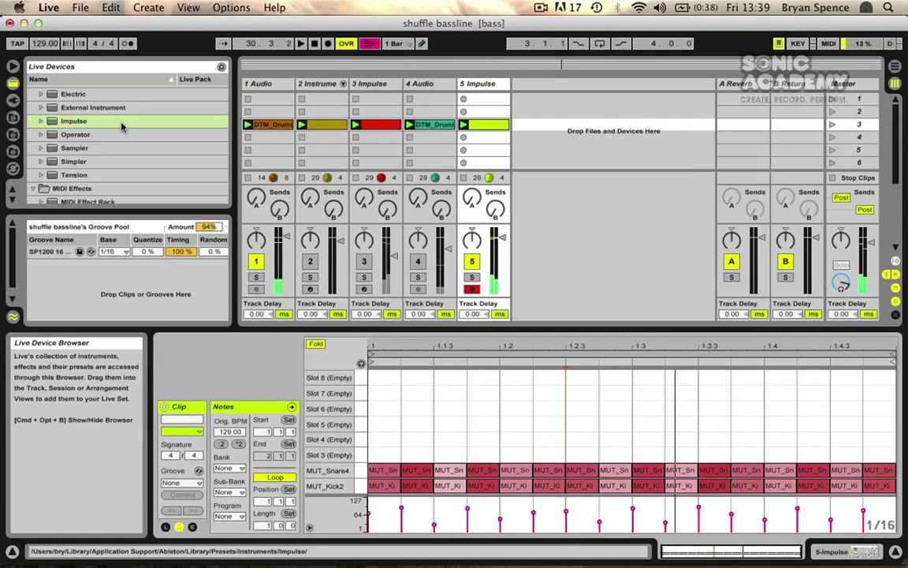
Step: Browse the SP1200 and Swing groove files in the Library while the clip plays
click(13, 100)
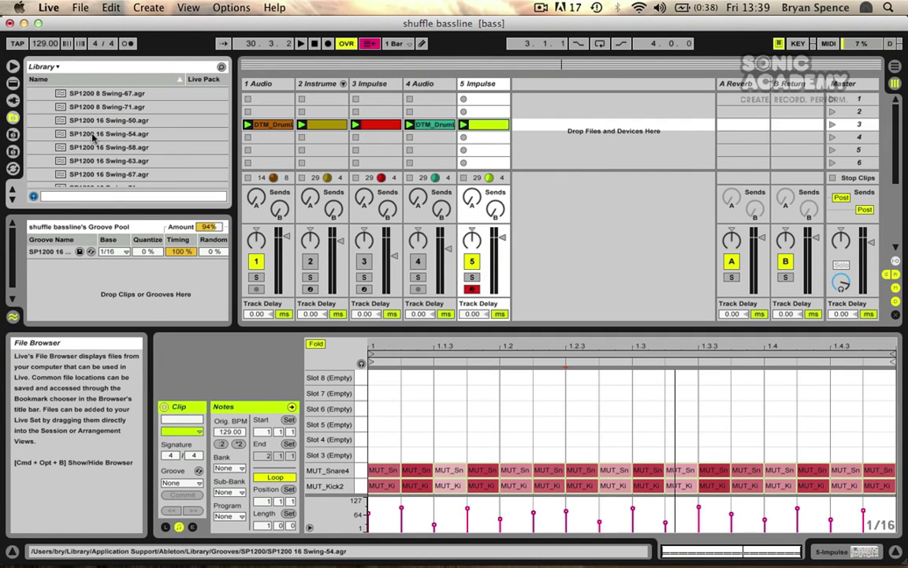
scroll(92, 137, up, 5)
key(space)
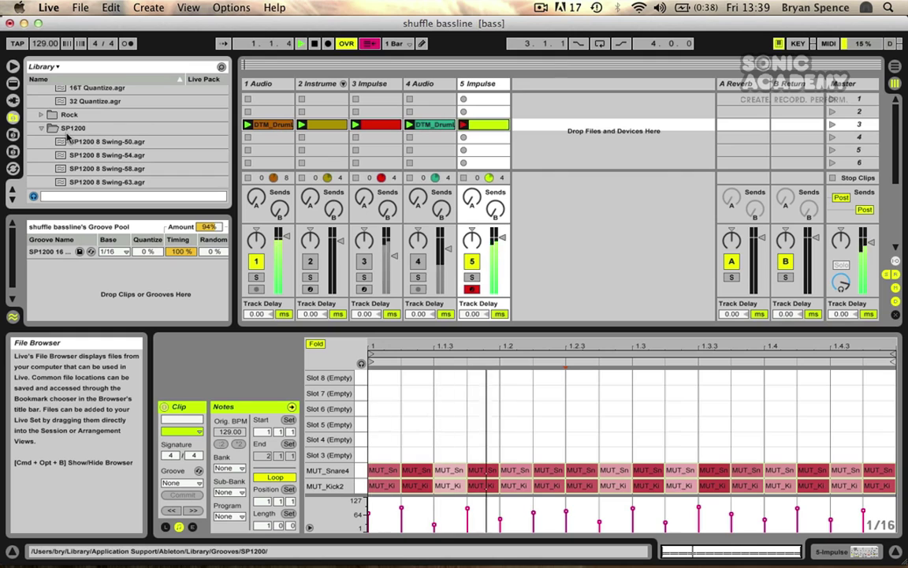
scroll(67, 138, up, 4)
scroll(67, 138, down, 4)
scroll(67, 136, down, 3)
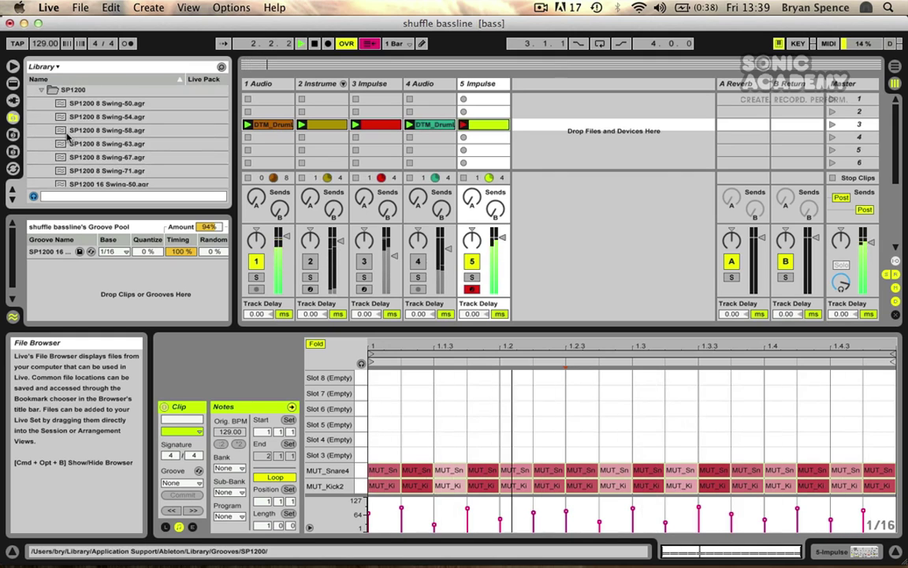
scroll(118, 122, down, 4)
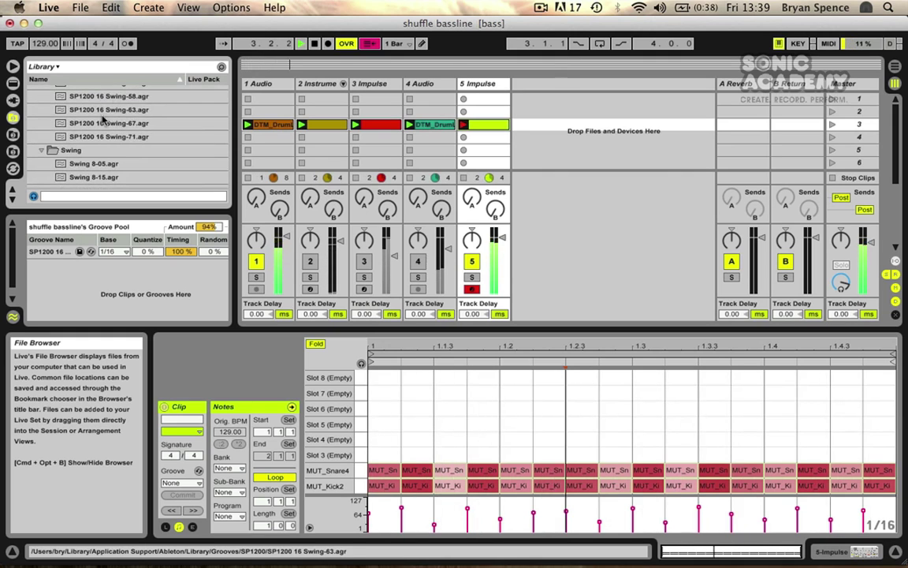
scroll(92, 109, up, 3)
scroll(93, 110, down, 10)
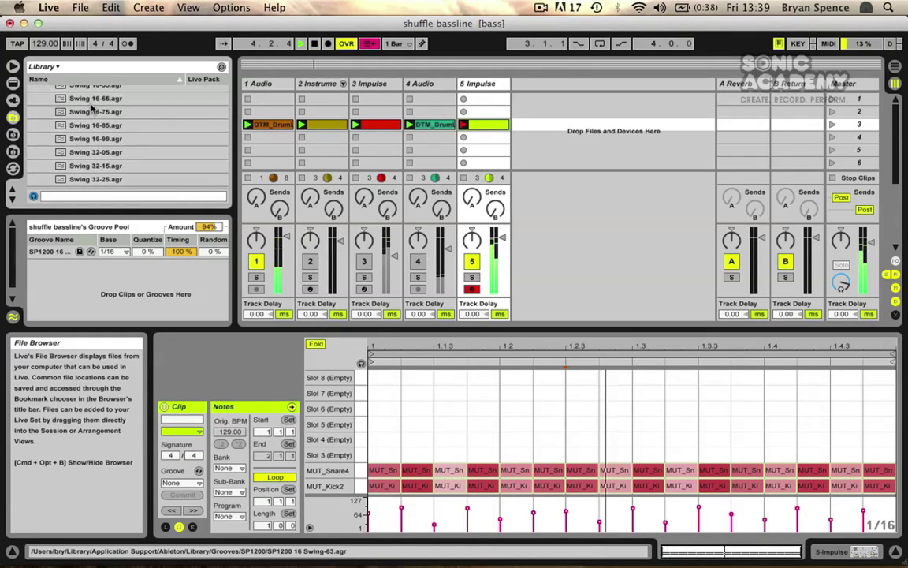
scroll(92, 108, up, 12)
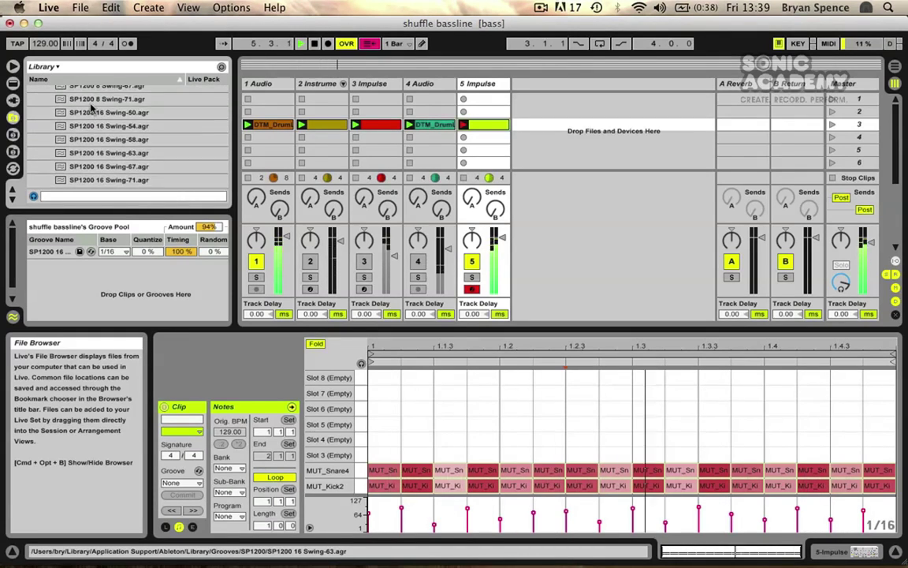
scroll(92, 108, down, 6)
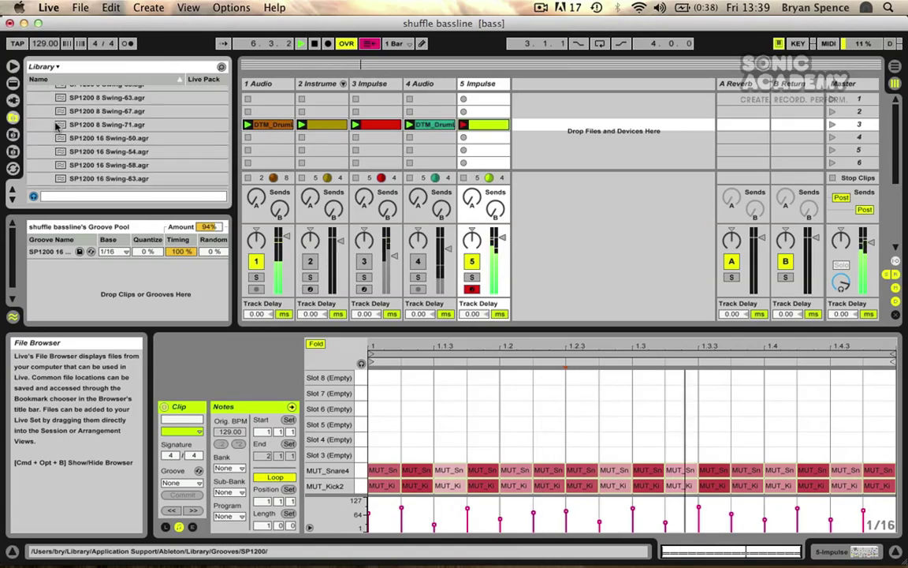
scroll(57, 126, up, 3)
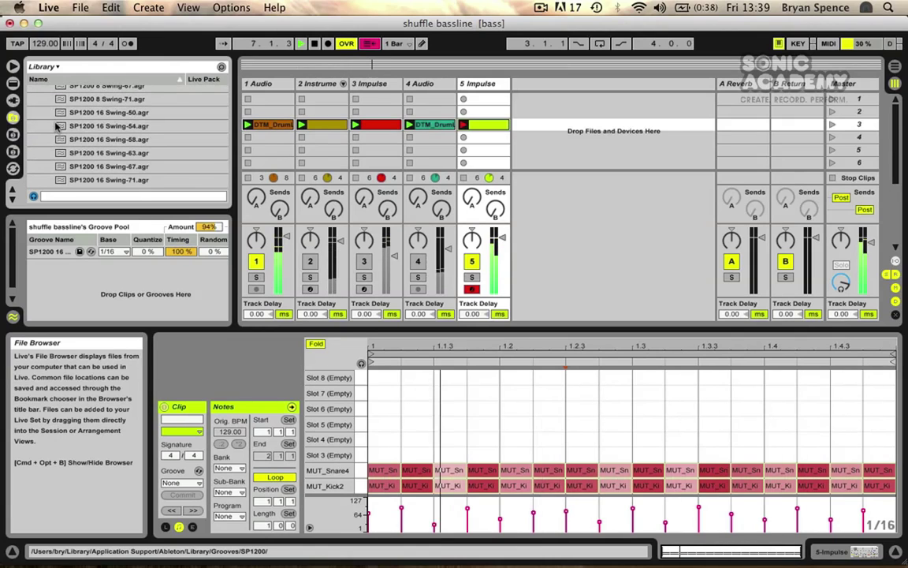
Step: Apply the SP1200 16 Swing-50 groove to the track 5 clip
click(126, 114)
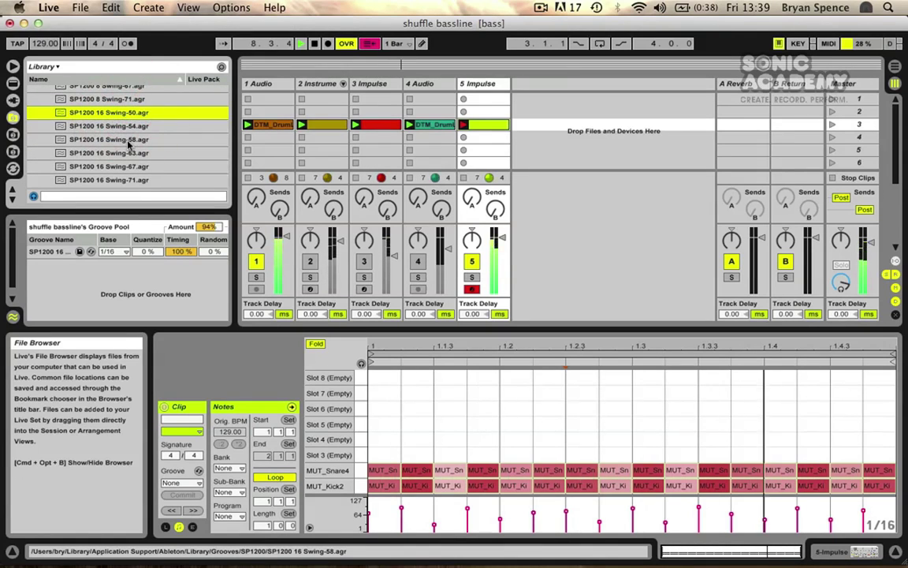
scroll(101, 128, down, 1)
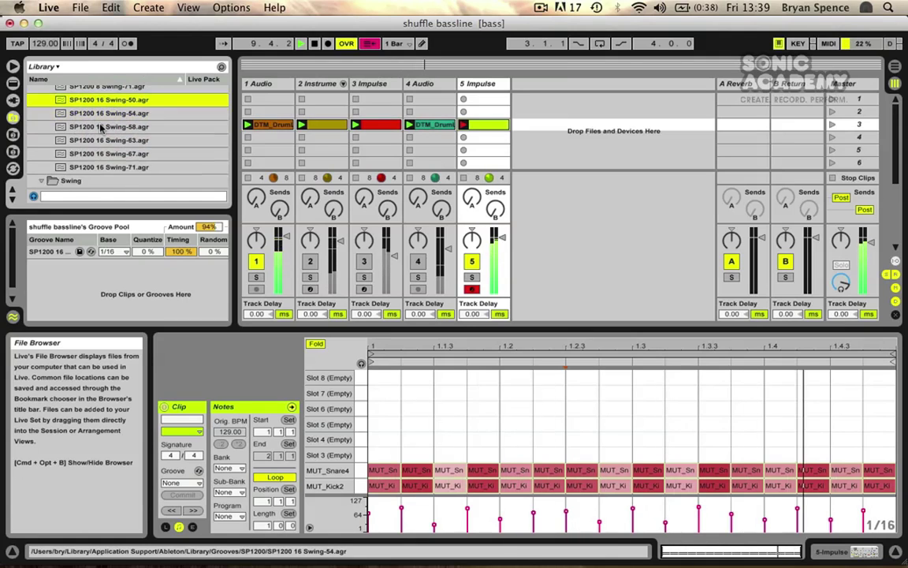
scroll(101, 128, down, 3)
scroll(106, 122, up, 3)
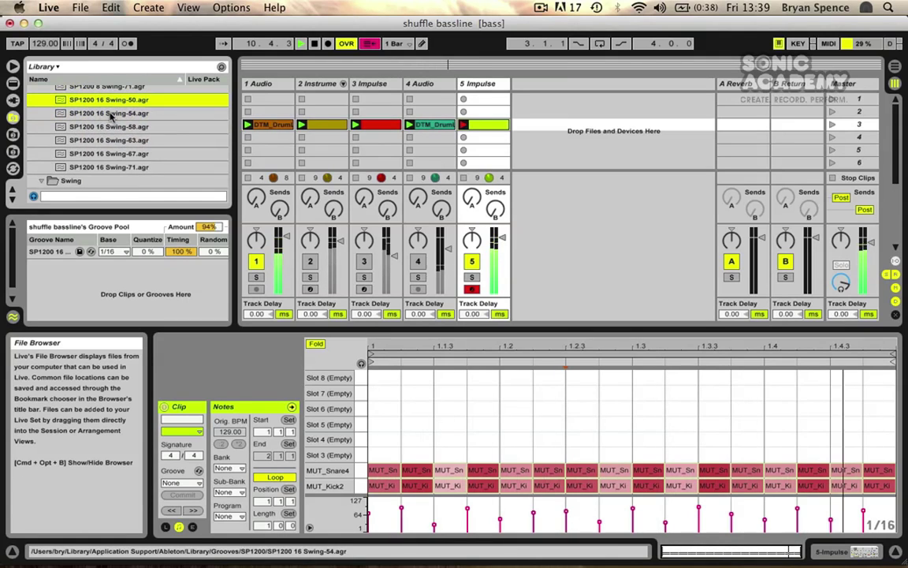
drag(111, 116, 489, 130)
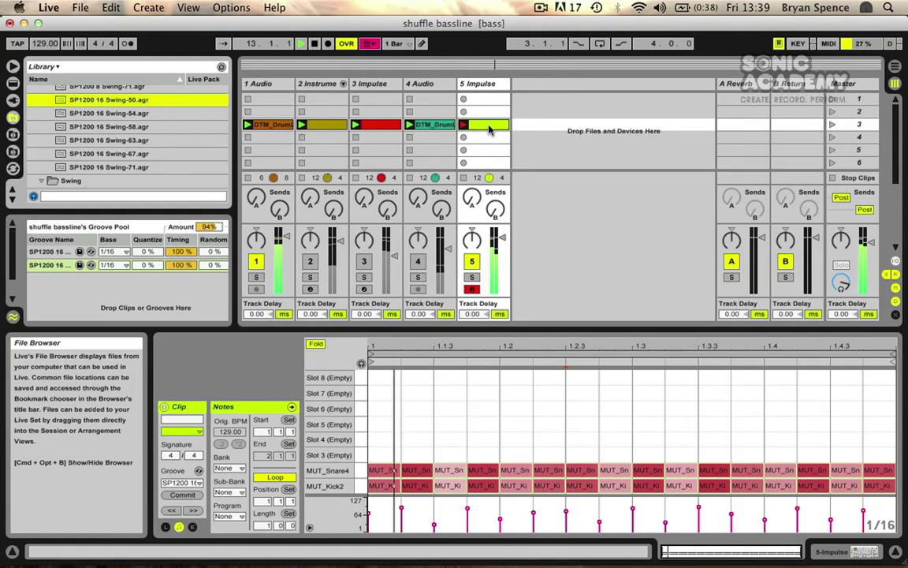
Step: Try the SP1200 16 Swing-63, Swing-67 and Swing-71 grooves in turn on the track 5 clip
click(101, 141)
drag(102, 140, 491, 128)
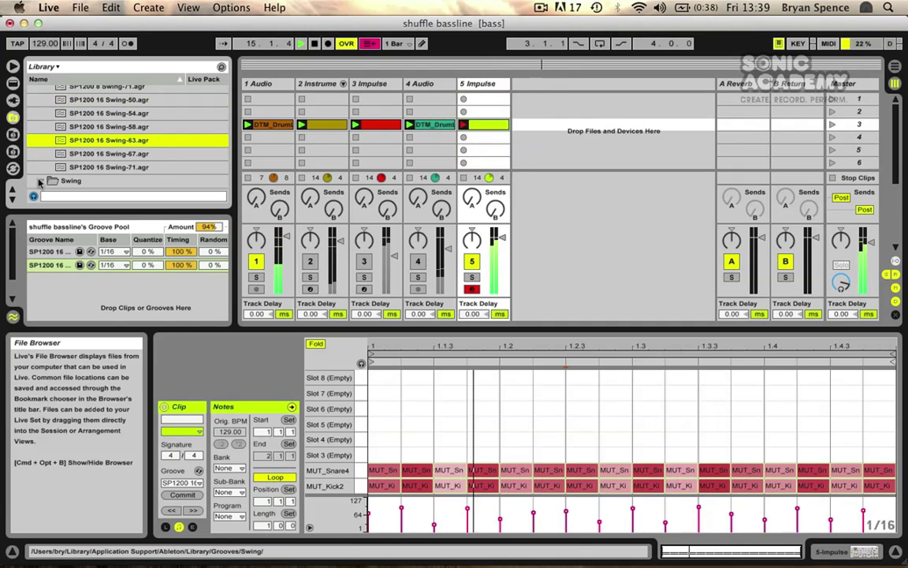
click(130, 153)
drag(130, 153, 473, 124)
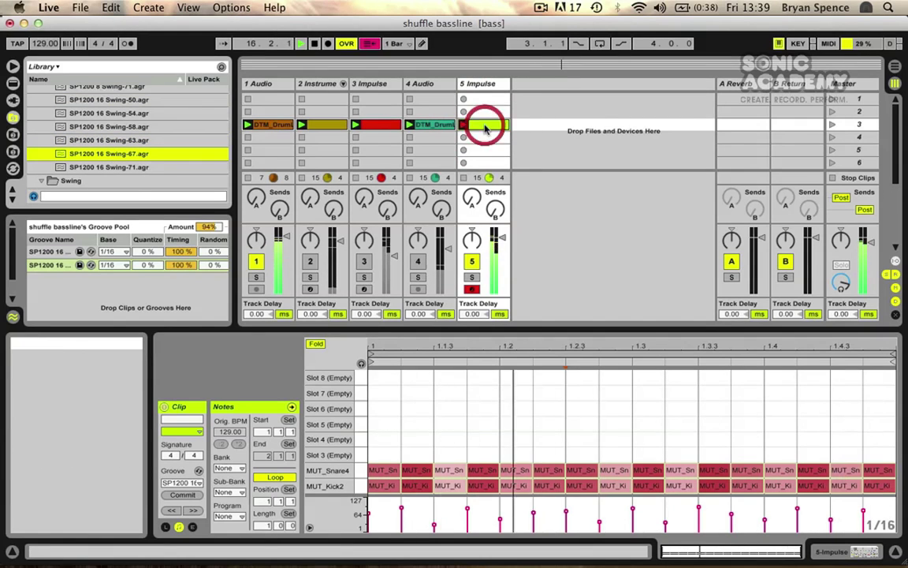
drag(108, 166, 480, 124)
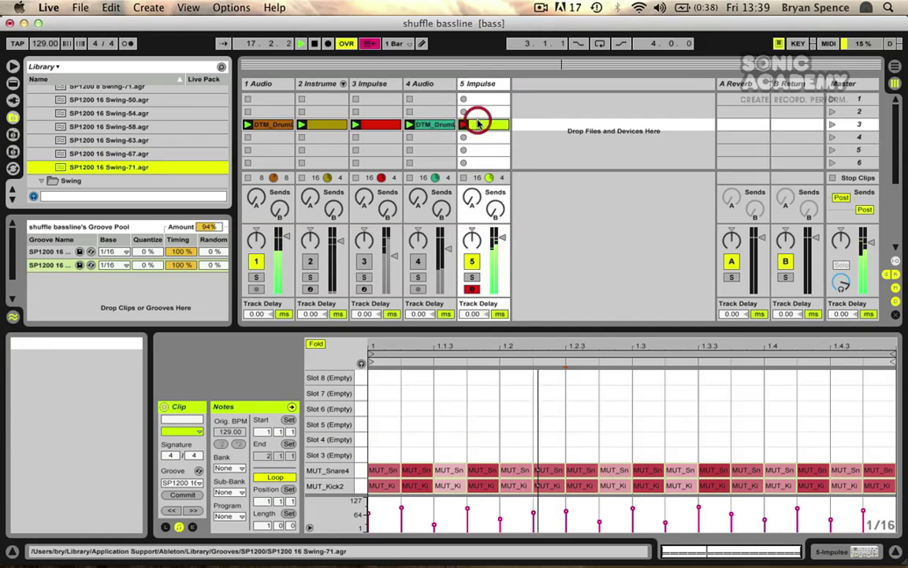
Step: Apply the SP1200 16 Swing-58 groove to the track 5 clip and show the track's Impulse device
drag(92, 127, 482, 125)
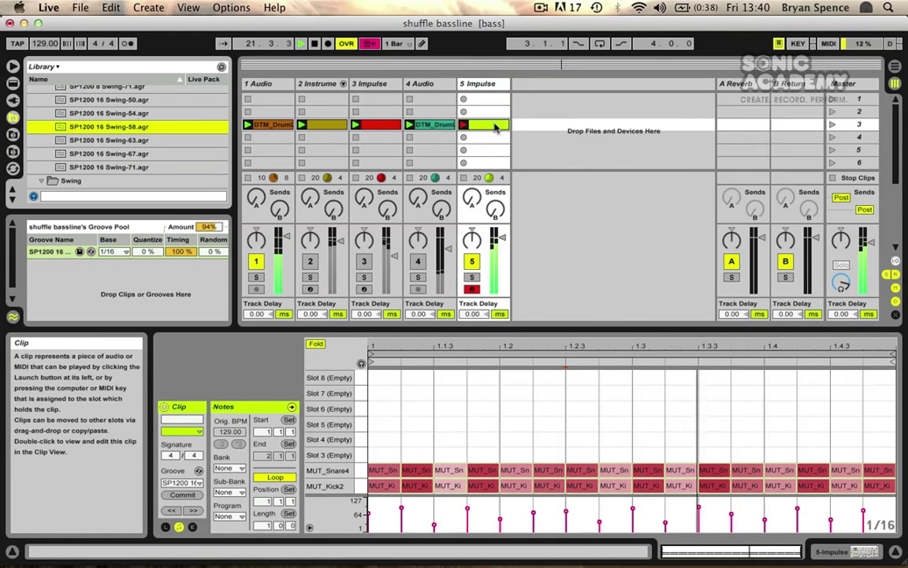
click(489, 85)
click(489, 85)
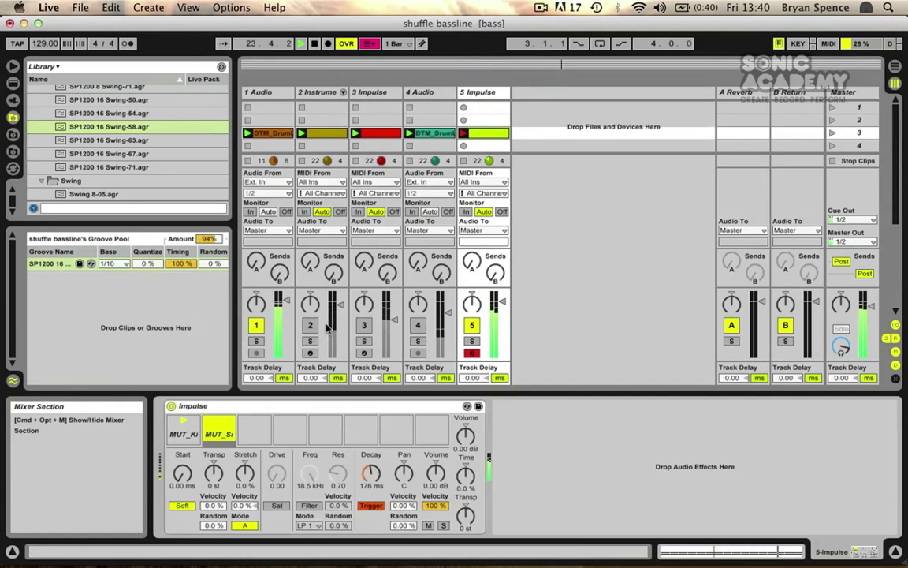
Step: Add an Auto Filter after Impulse on track 5 and set it to high-pass with a 45.9 Hz cutoff
click(13, 82)
scroll(110, 166, up, 2)
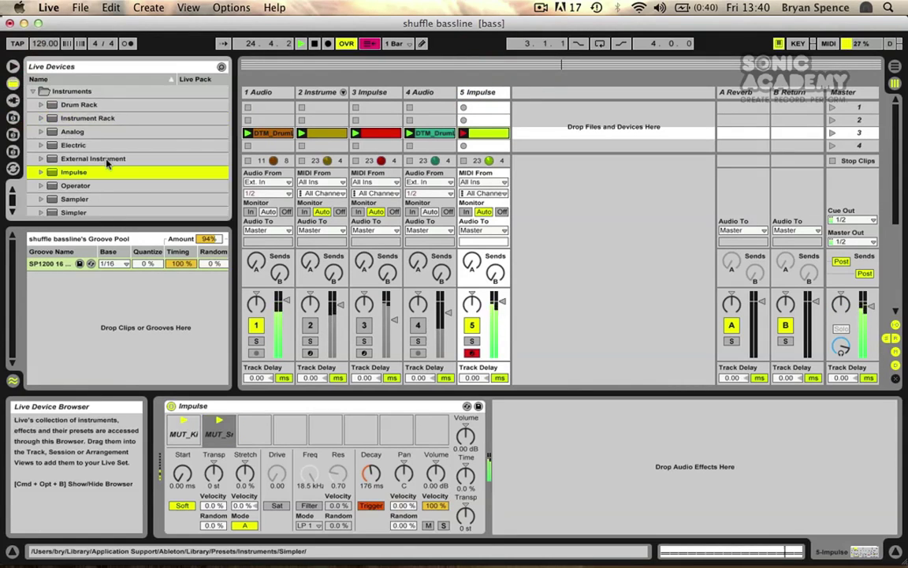
scroll(96, 143, down, 8)
click(82, 108)
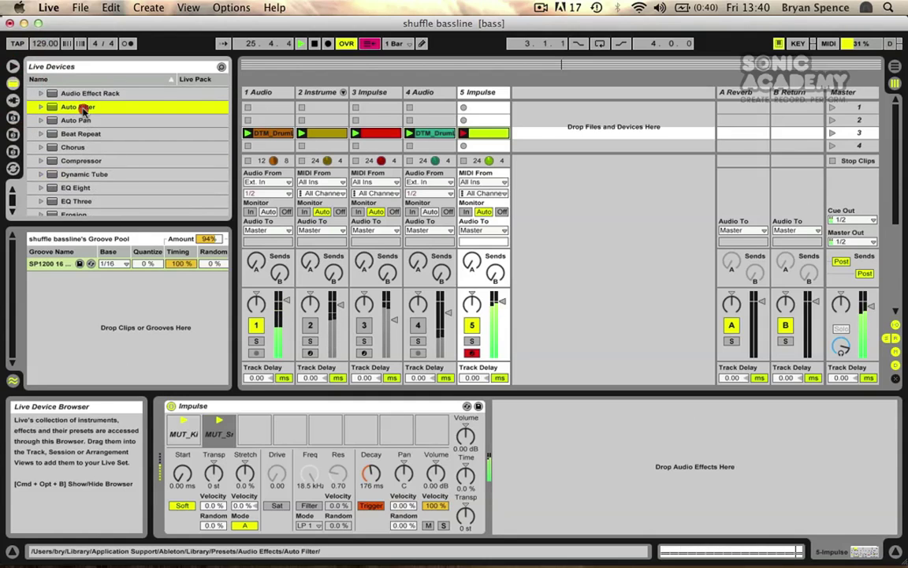
drag(83, 108, 588, 450)
click(559, 489)
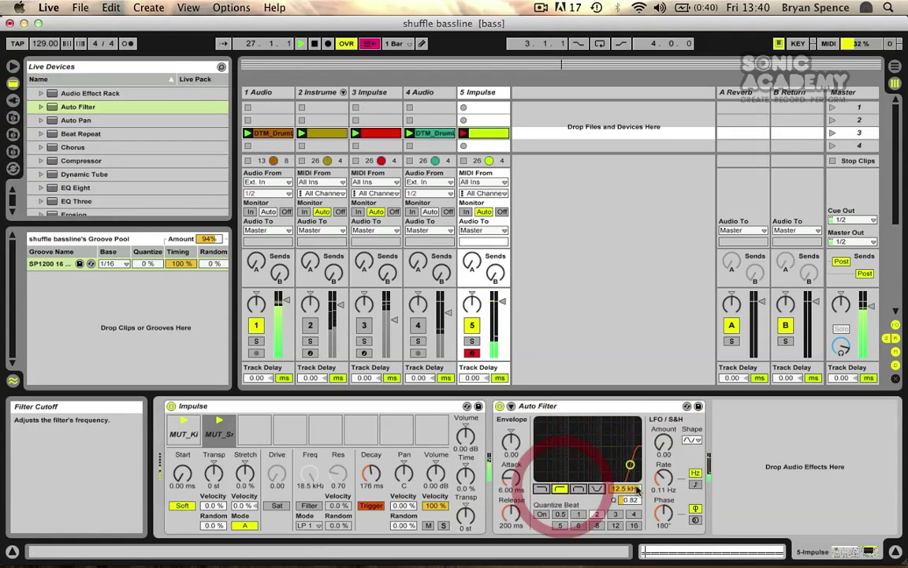
drag(637, 490, 637, 544)
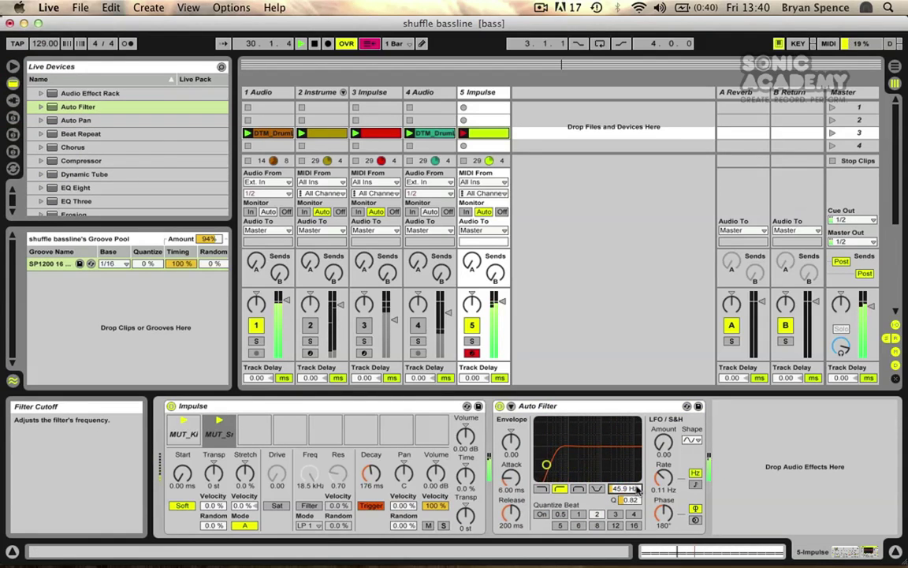
Step: Add a Saturator after the Auto Filter and set its input drive to 6.29 dB while the clips play
scroll(59, 141, down, 10)
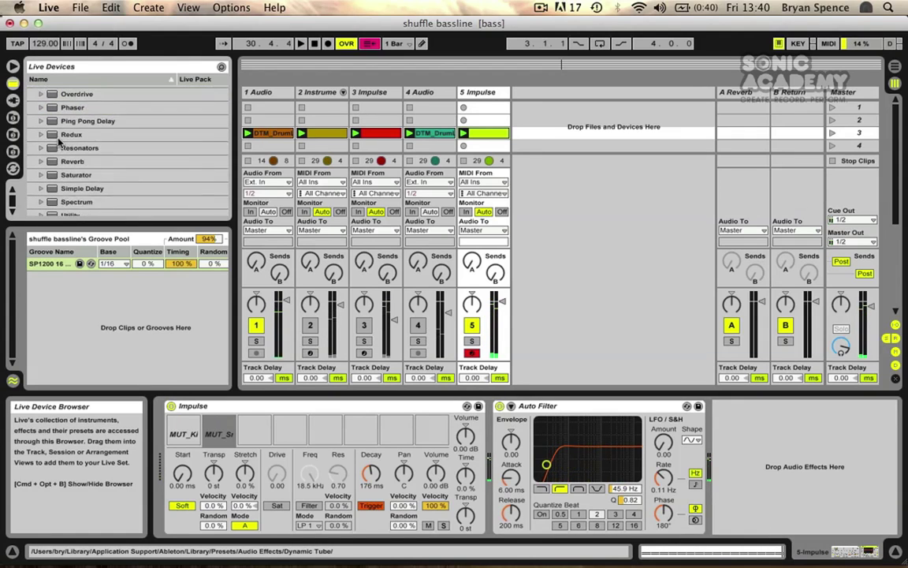
scroll(62, 142, down, 2)
drag(63, 140, 779, 471)
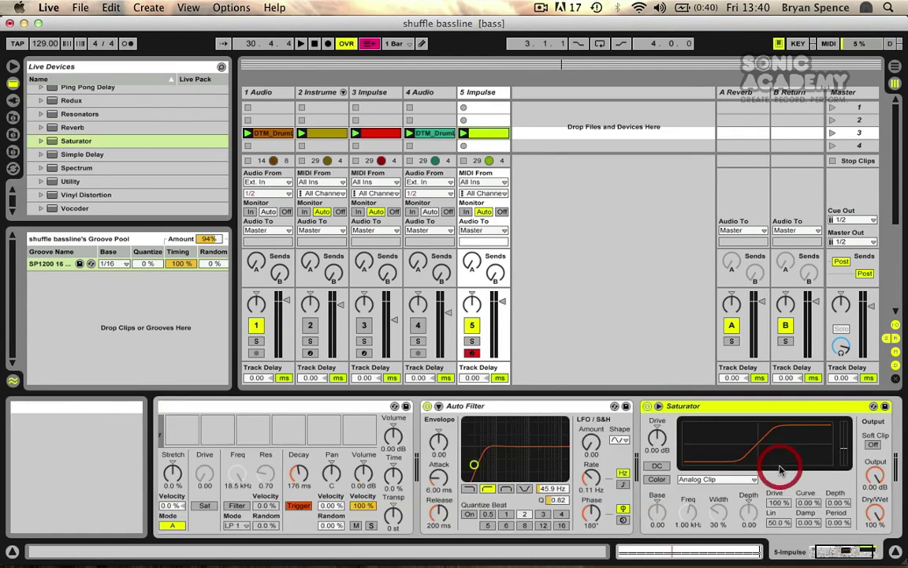
key(space)
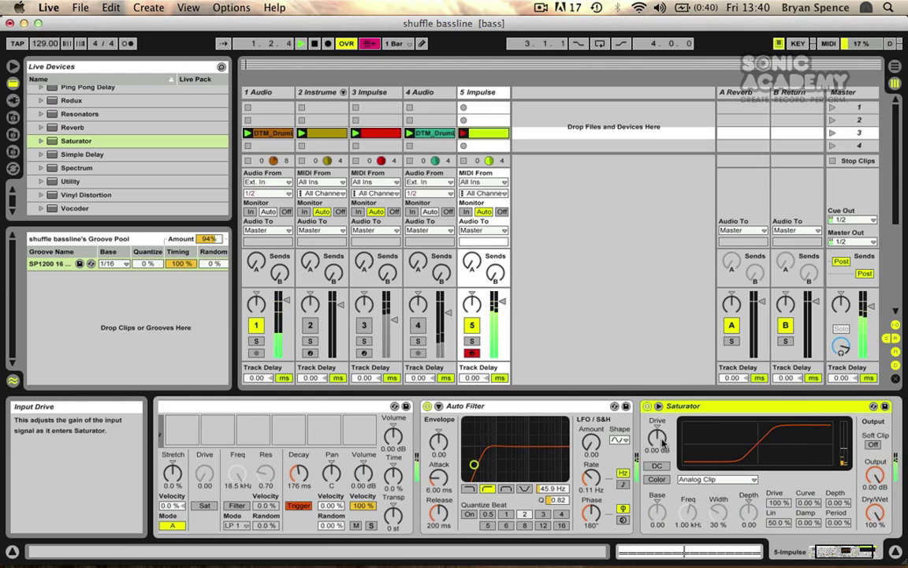
drag(659, 438, 658, 394)
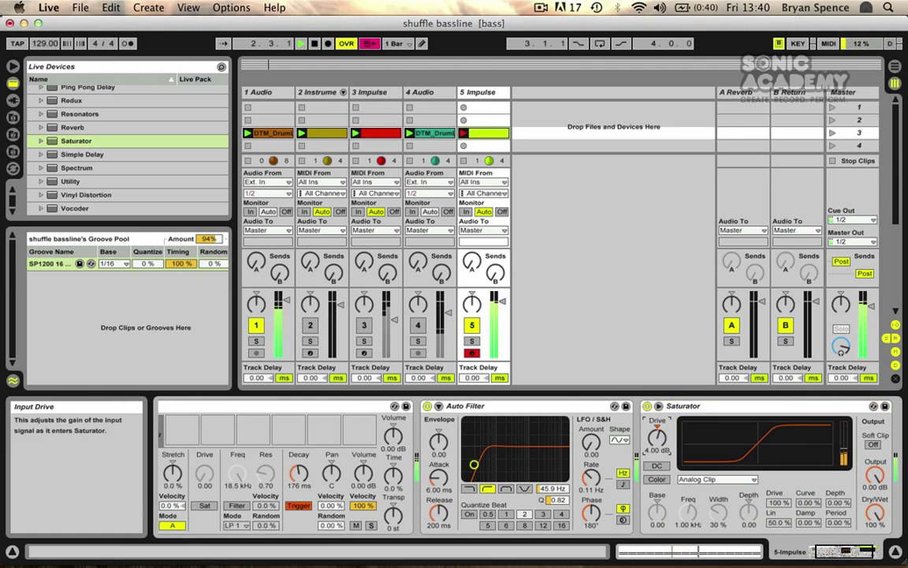
Step: Enable the Saturator's Color with Base 4.57, Freq 30.0 Hz, Width 100 % and Depth -24.0, and lower the master volume to -5.7 dB
click(656, 478)
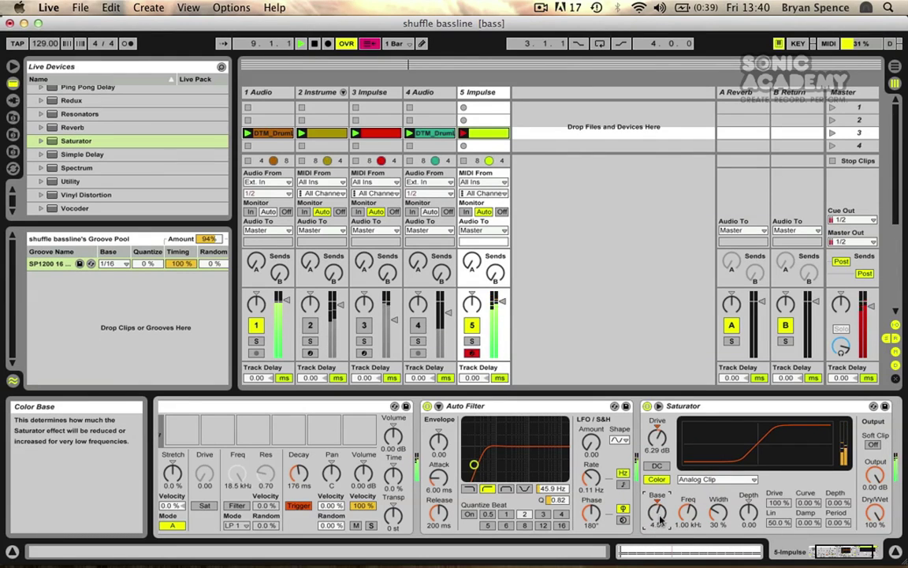
drag(870, 311, 870, 313)
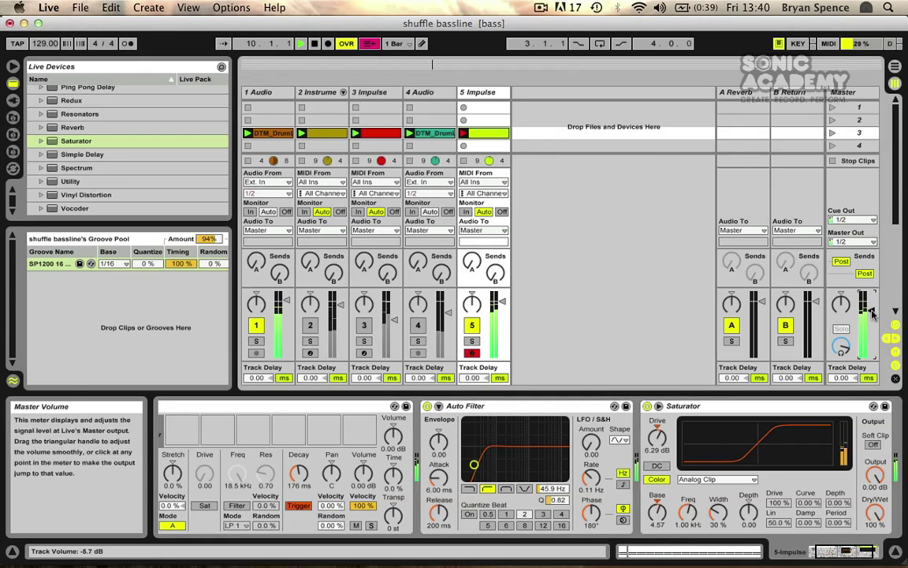
drag(686, 510, 687, 550)
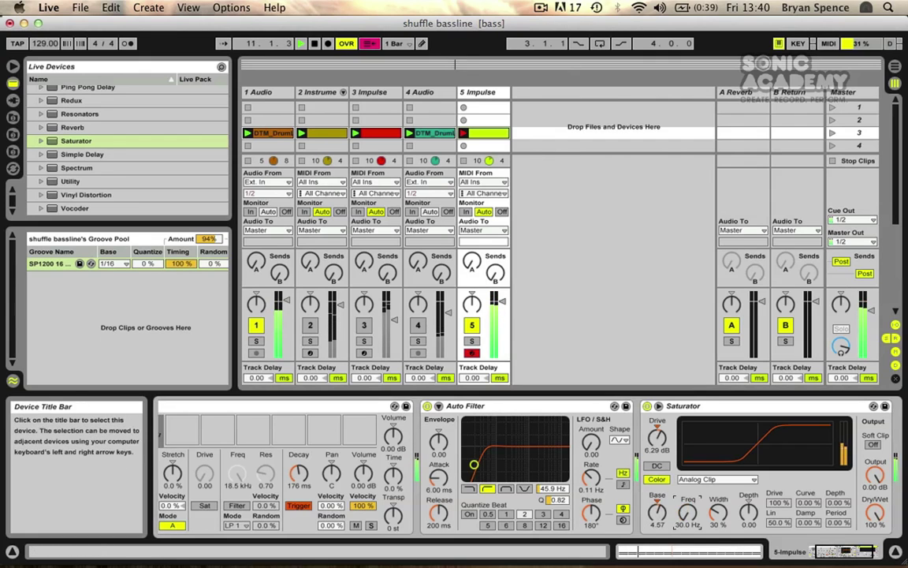
drag(747, 512, 748, 496)
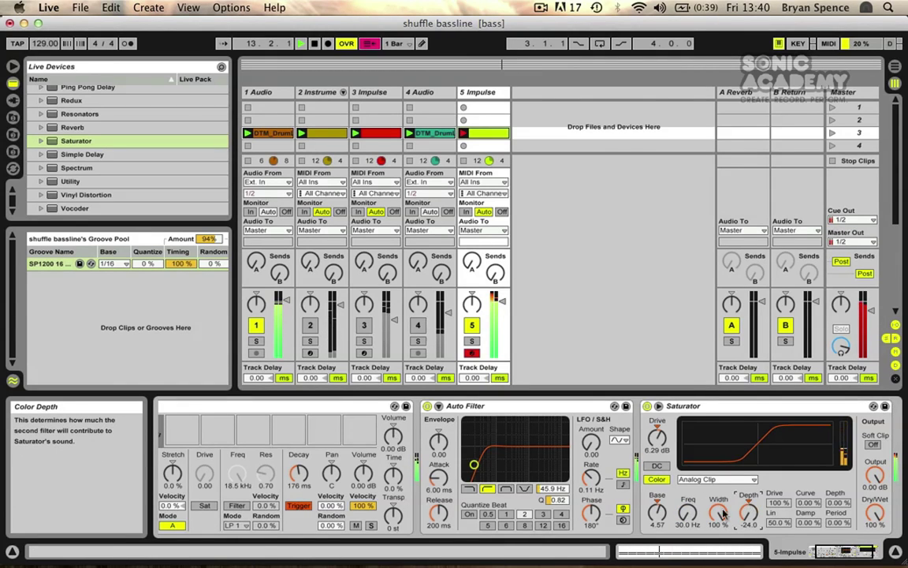
Step: Switch the Saturator to the Waveshaper curve with Drive 36.7 %, Curve 18.0 % and Depth 25.0 %
click(717, 479)
click(701, 552)
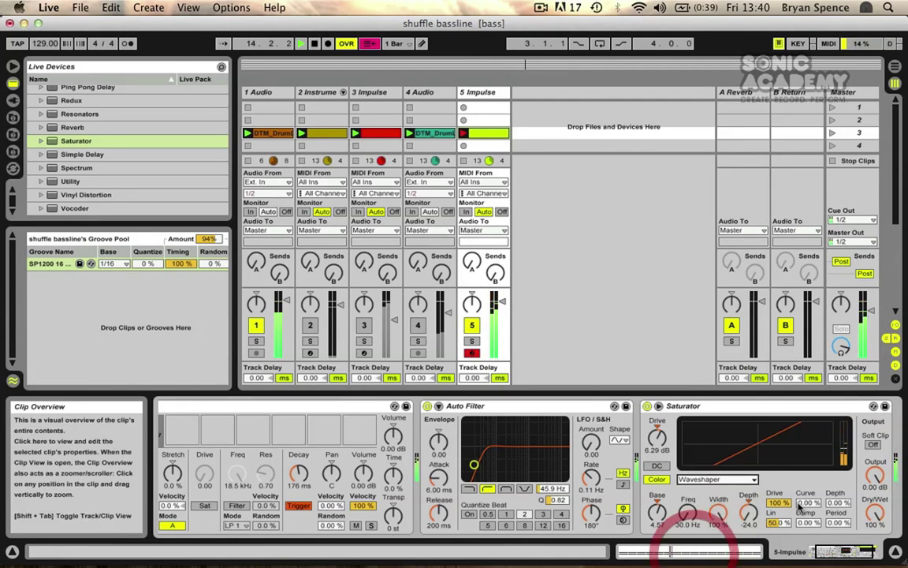
drag(778, 502, 808, 490)
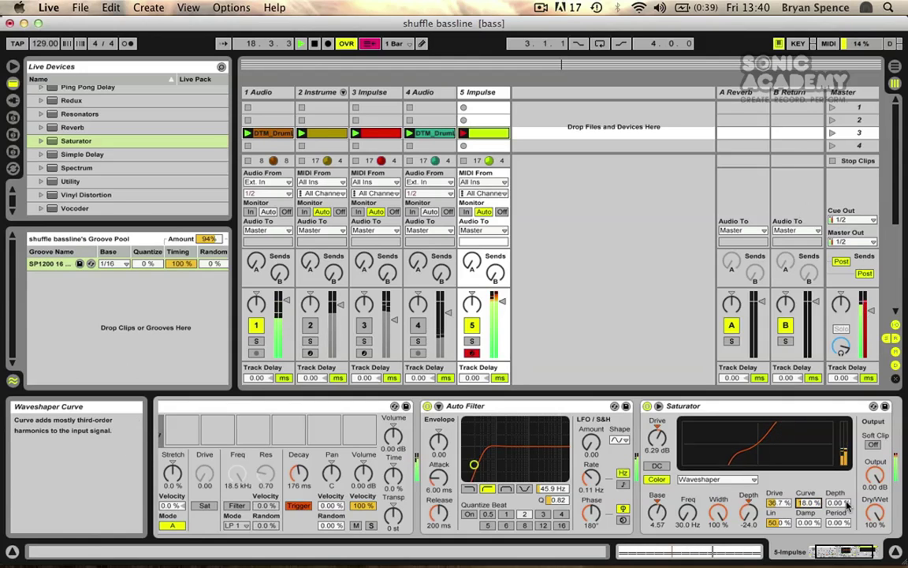
drag(846, 504, 847, 471)
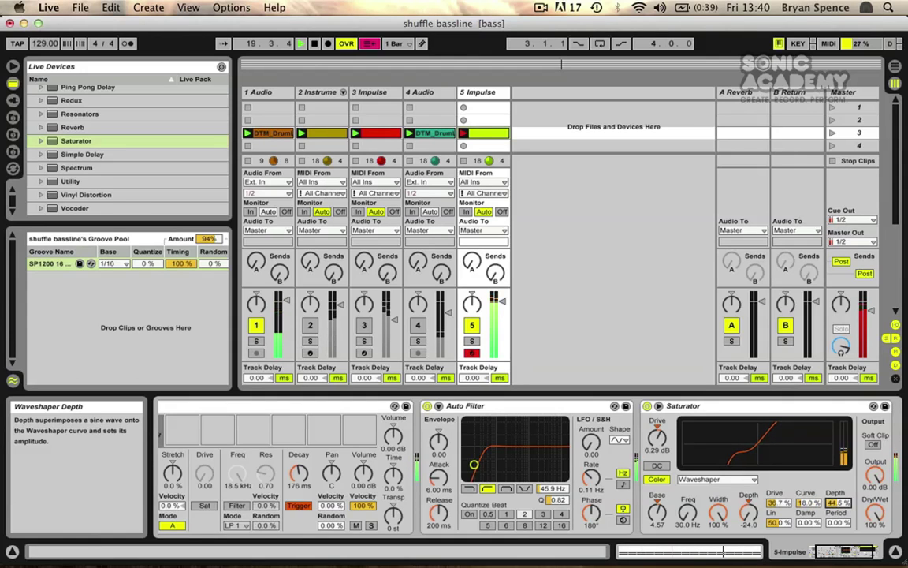
Step: Set the Waveshaper's Lin to 79.7 %, Damp to 29.7 % and Period to 47.7 %, and the Saturator's input drive to 6.86 dB
drag(779, 522, 779, 506)
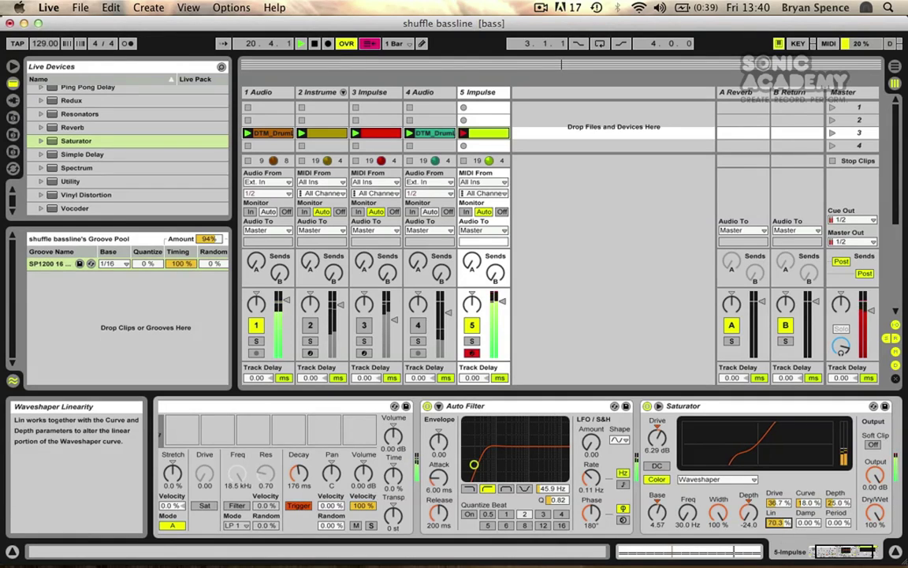
right_click(775, 525)
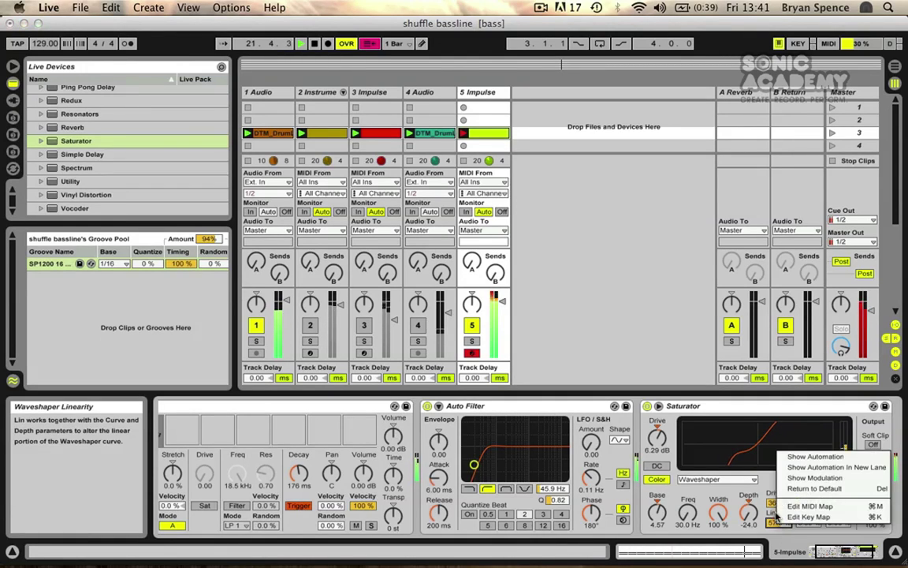
click(765, 521)
drag(776, 522, 776, 505)
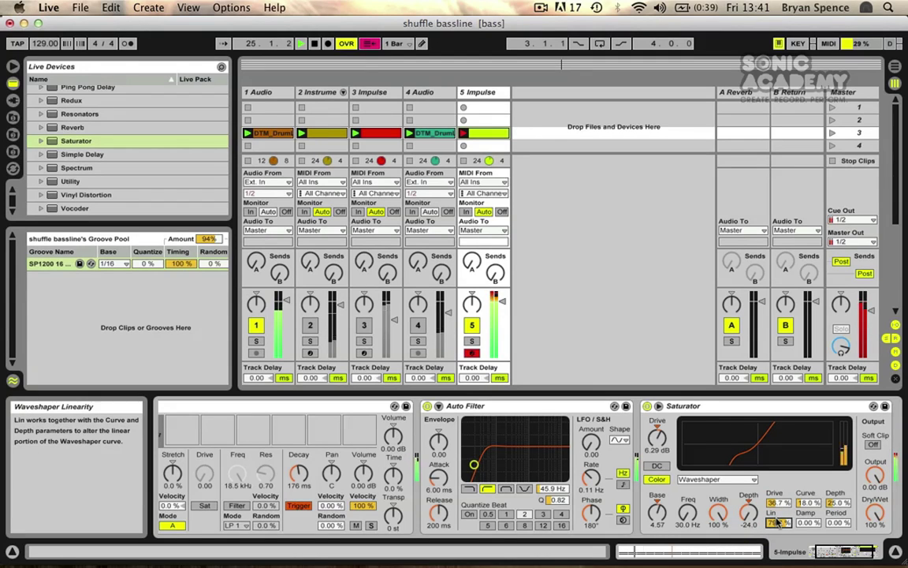
drag(806, 524, 824, 493)
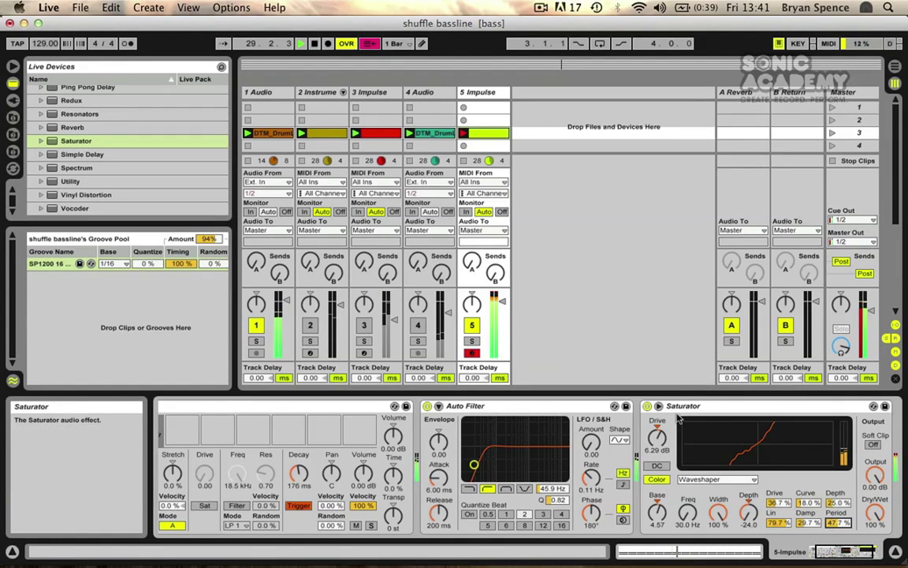
drag(658, 437, 658, 418)
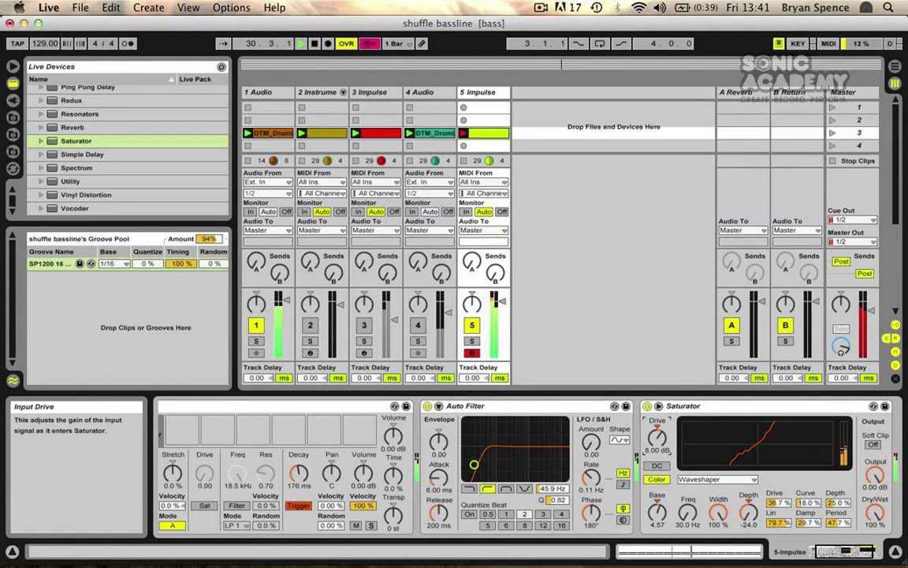
Step: Add a Compressor after the Saturator and set its threshold to -4.46 dB during playback
scroll(120, 163, up, 6)
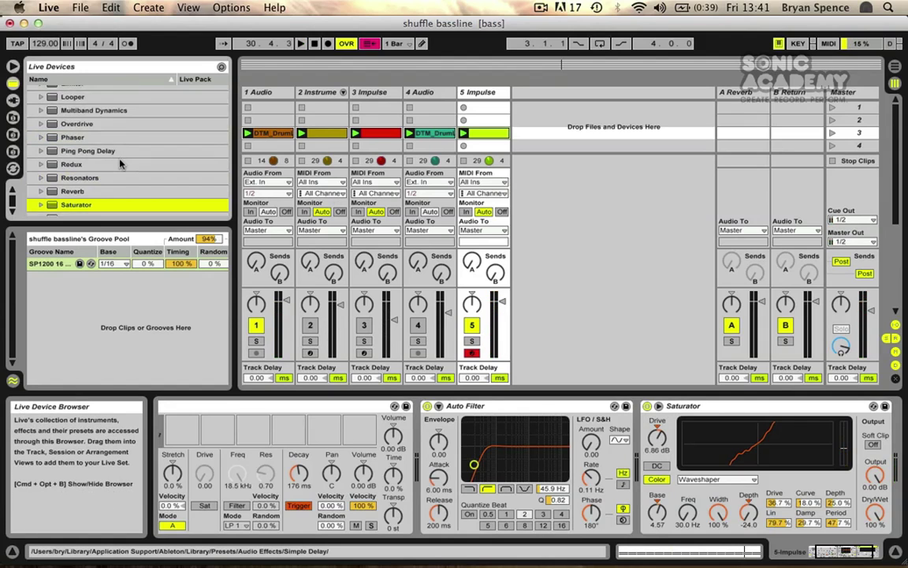
scroll(120, 163, up, 2)
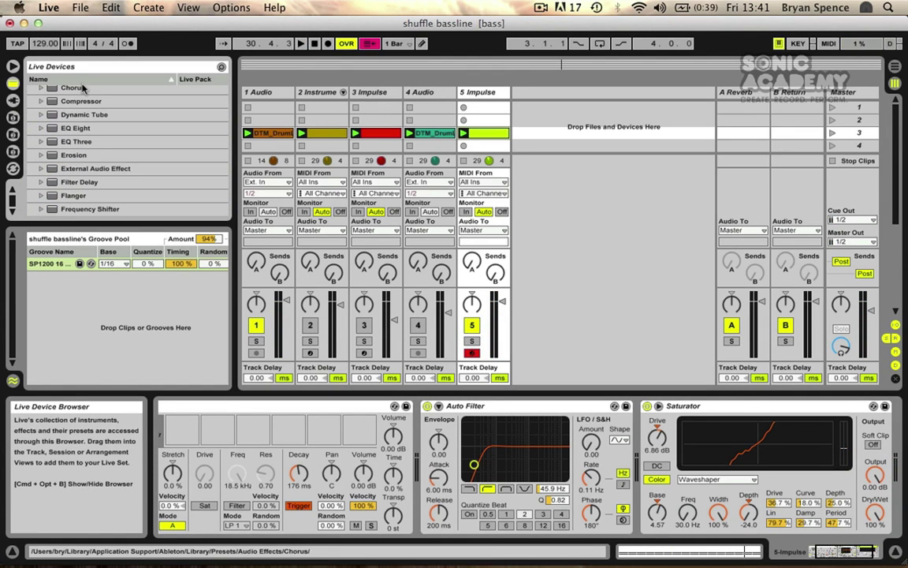
drag(85, 101, 650, 302)
drag(871, 444, 883, 453)
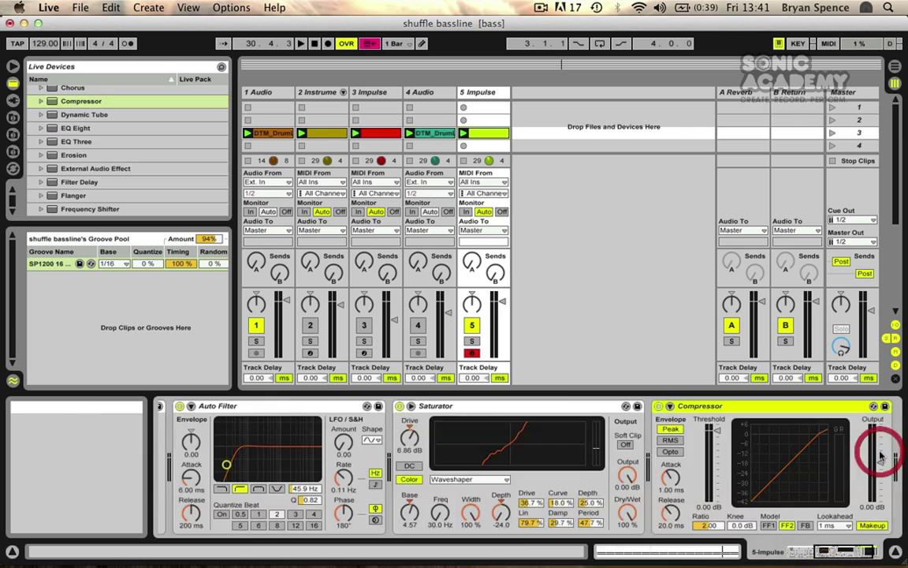
key(space)
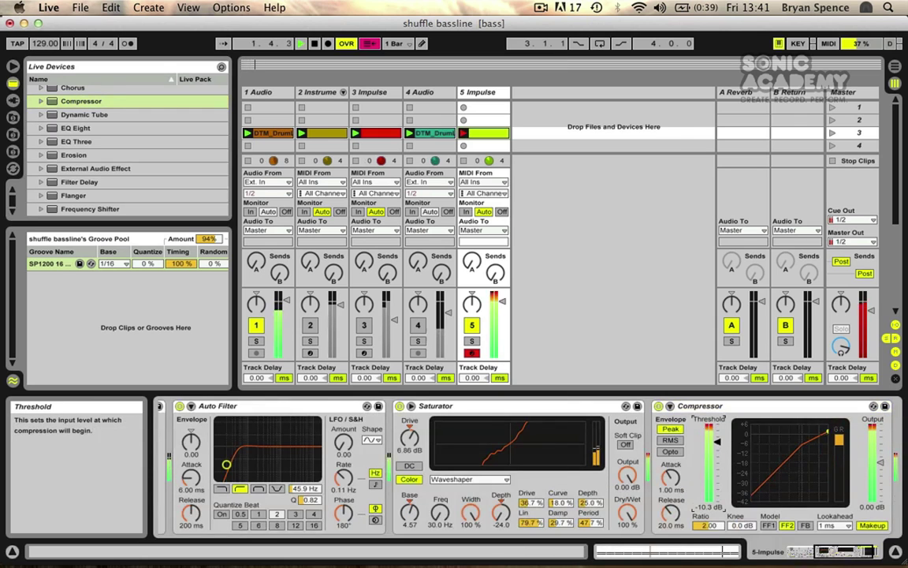
drag(717, 439, 717, 435)
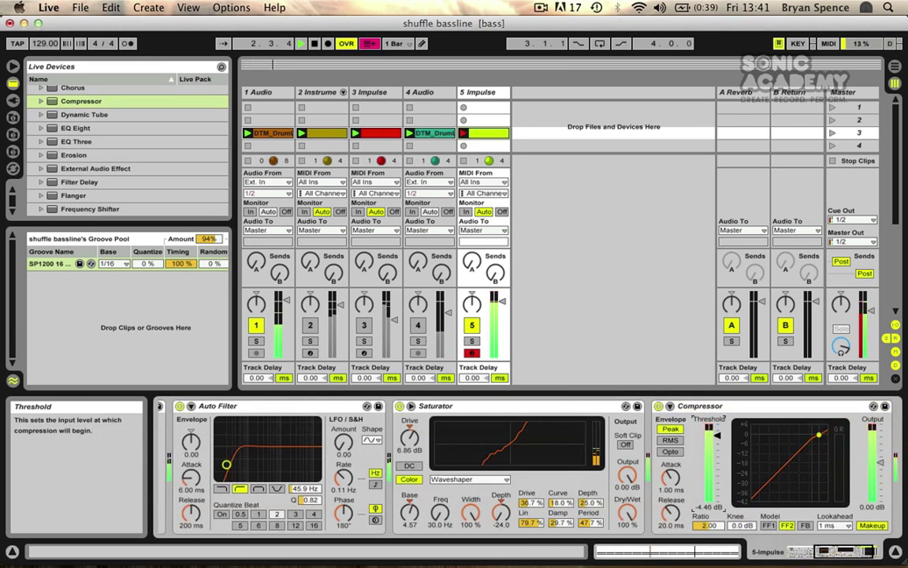
Step: Set the Compressor to RMS, threshold -14.3 dB, ratio 4.00 and output -3.63 dB, and the Saturator's output to -10.0 dB
click(671, 439)
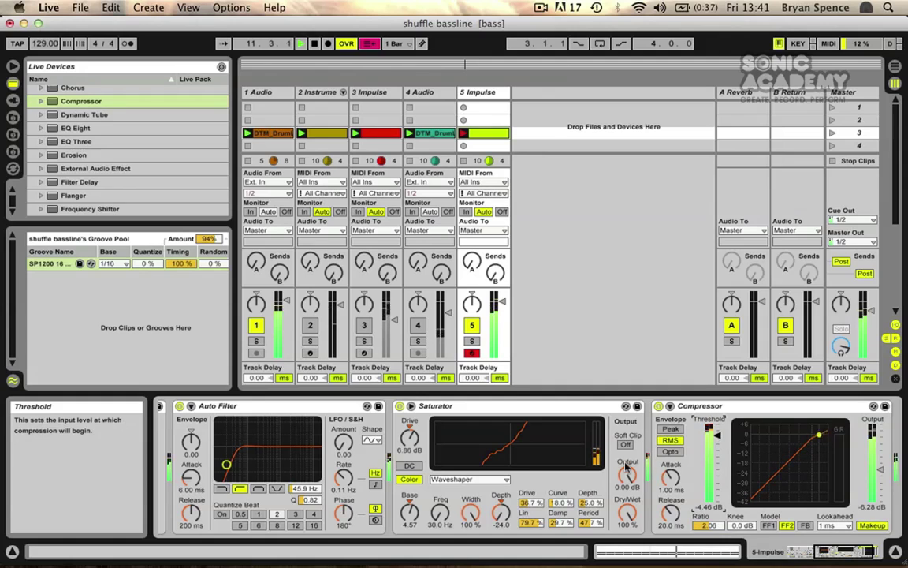
mouse_move(627, 474)
mouse_down()
mouse_move(626, 505)
mouse_move(628, 473)
mouse_up()
drag(709, 435, 710, 443)
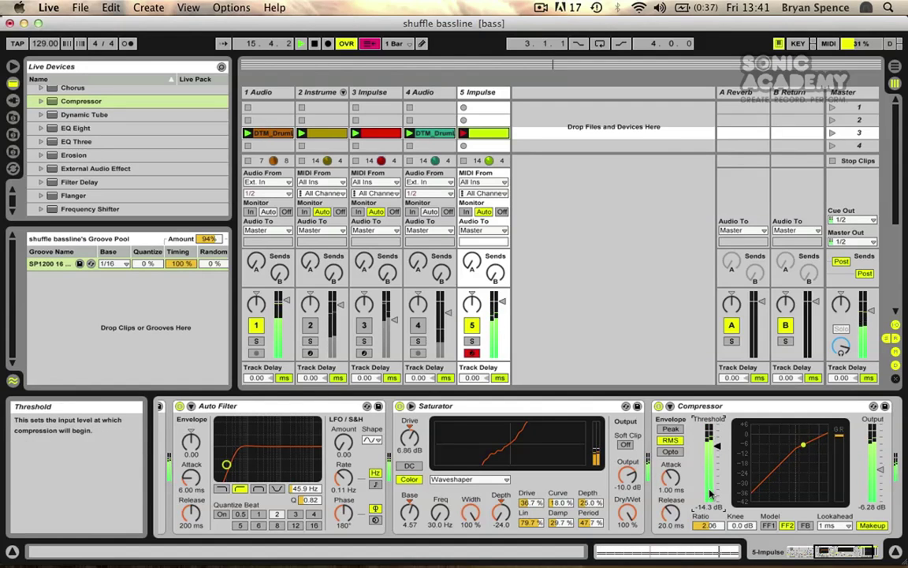
drag(707, 525, 707, 504)
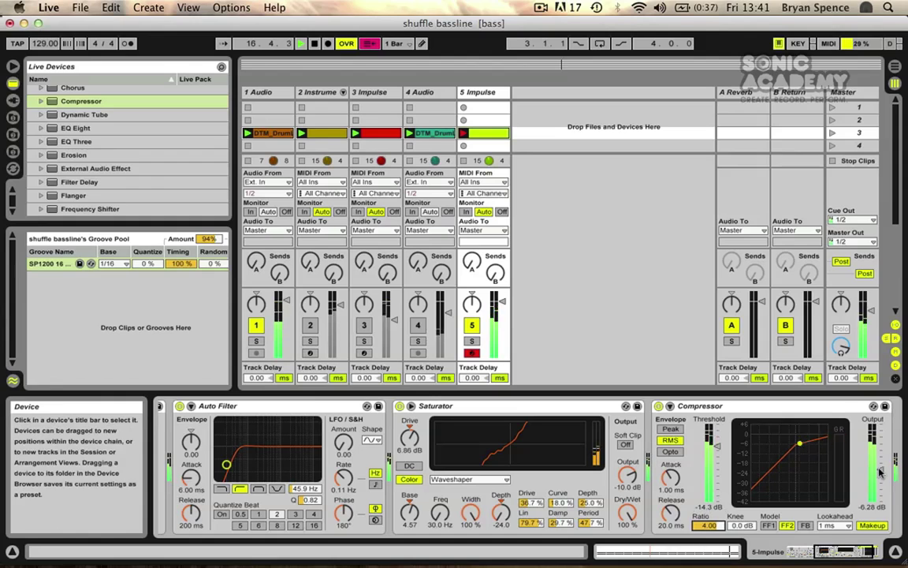
drag(880, 472, 880, 465)
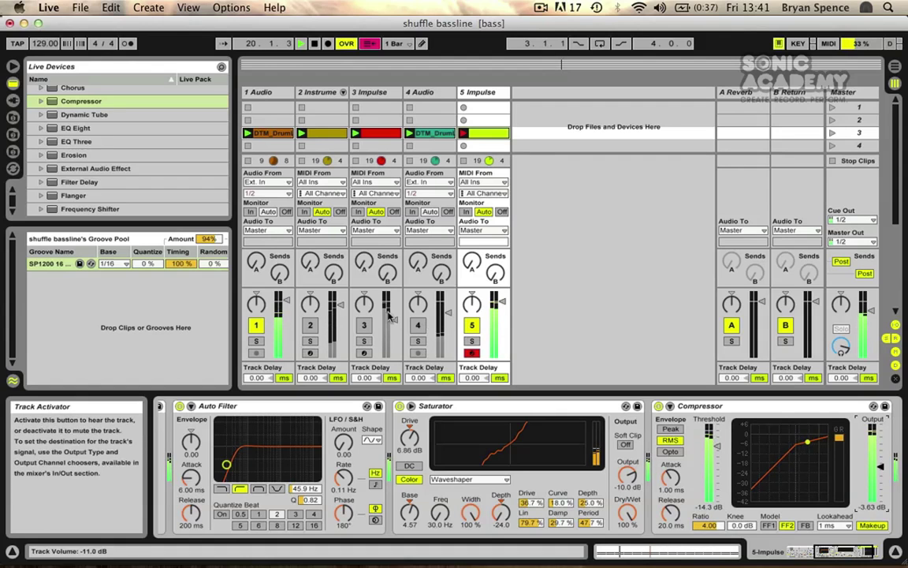
click(364, 340)
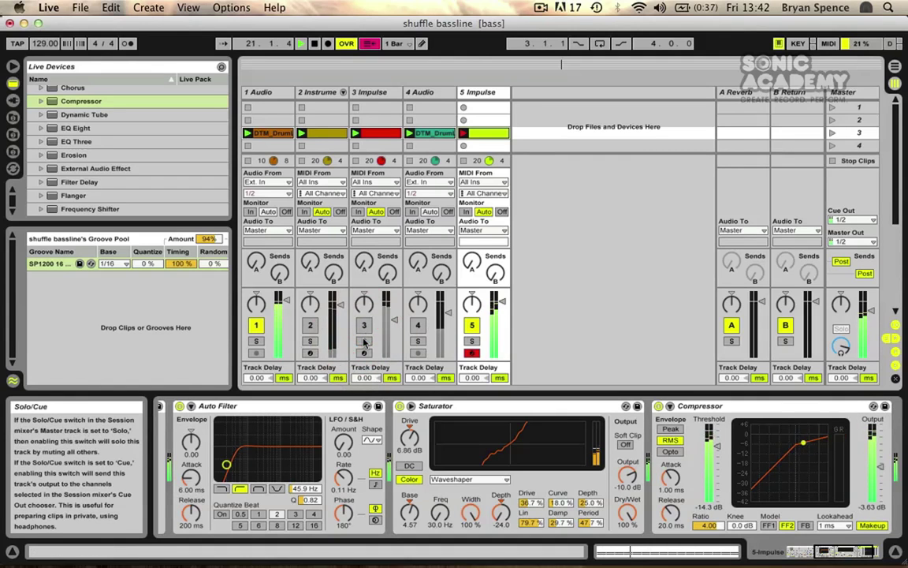
click(364, 341)
click(364, 340)
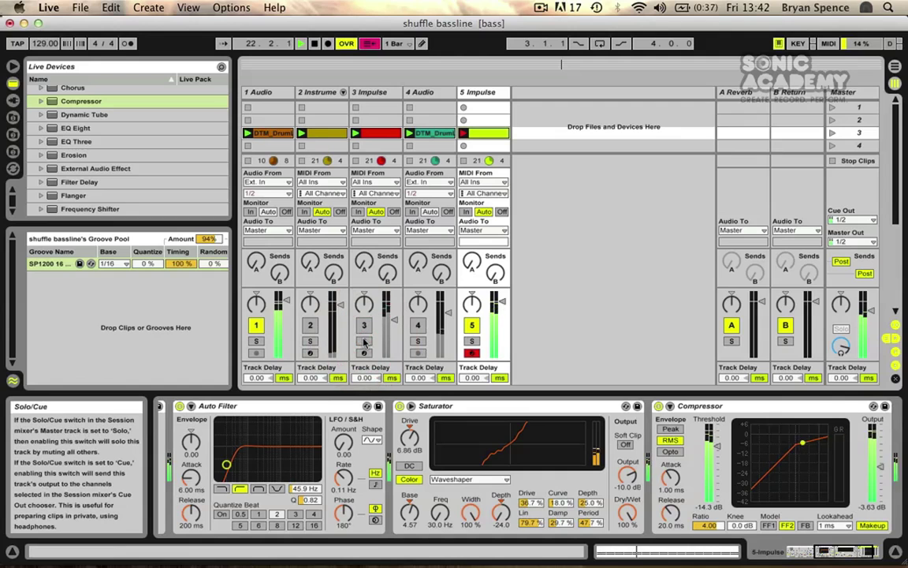
Step: During playback, use Draw Mode to raise note velocities in the track 5 Impulse clip at 1.1.4, 1.2, 1.2.3, 1.2.4 and 1.3
click(483, 133)
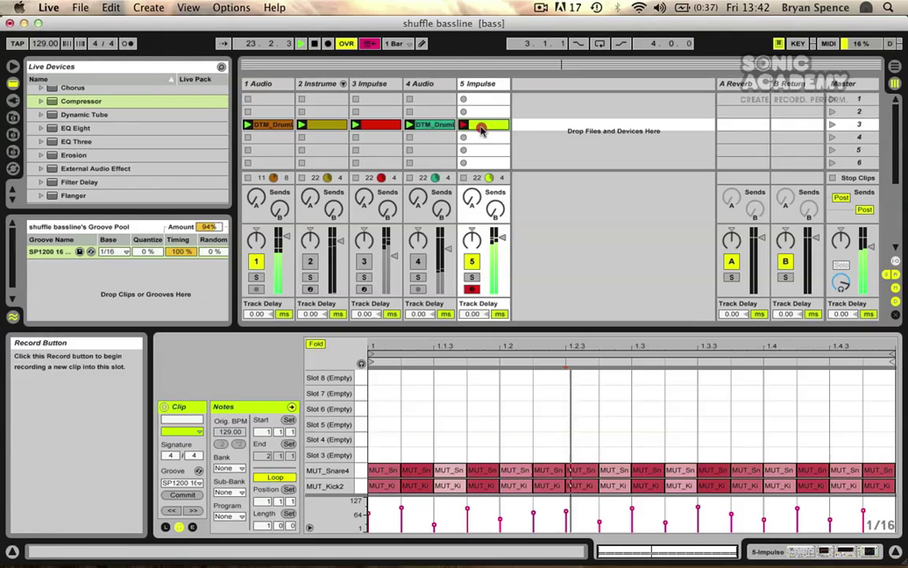
click(419, 43)
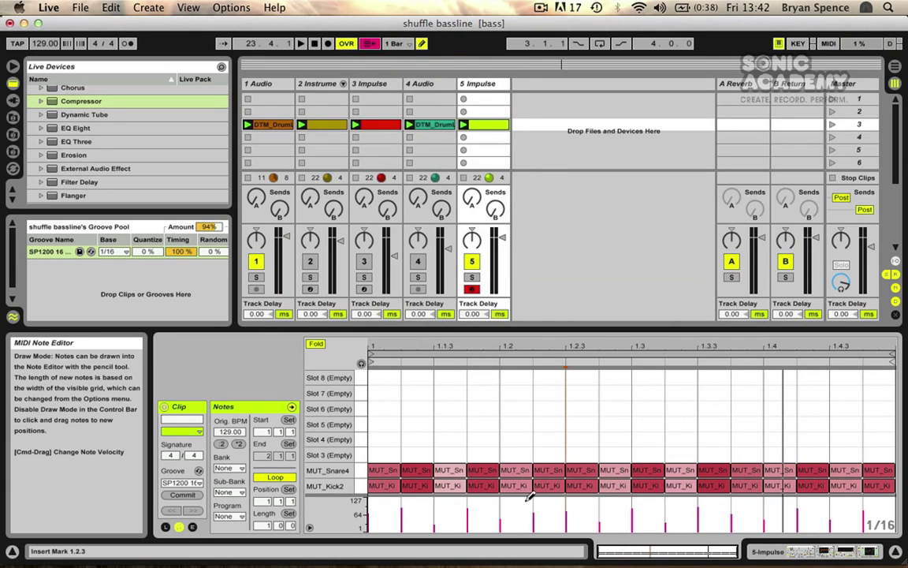
key(space)
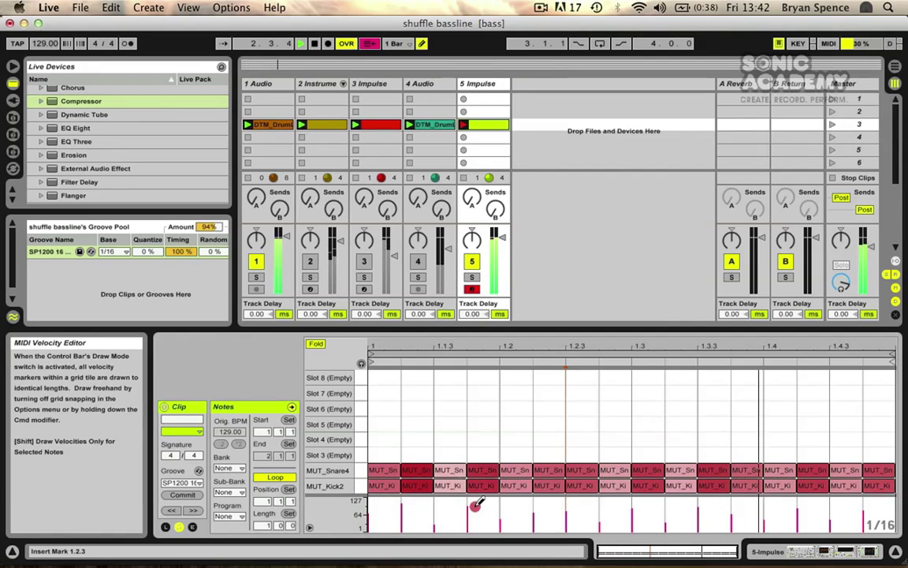
click(473, 500)
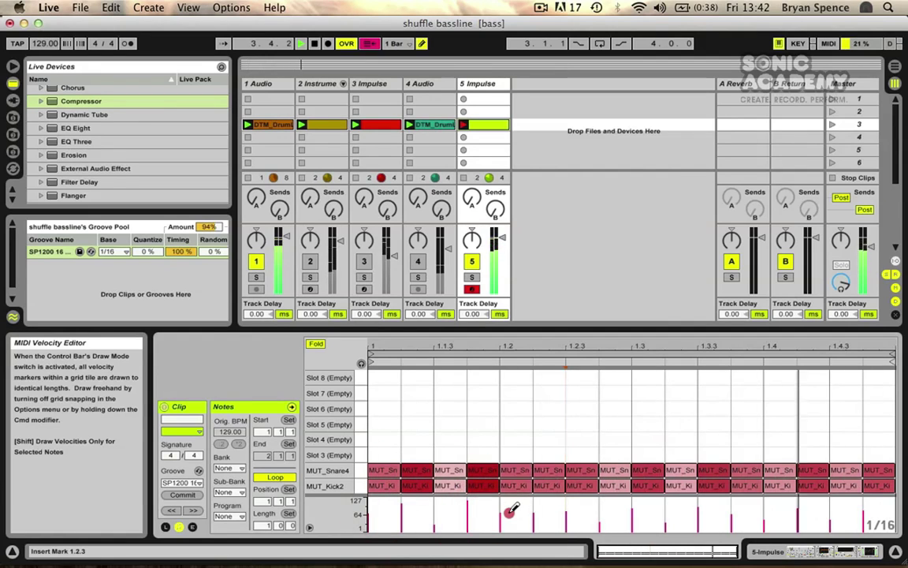
click(512, 506)
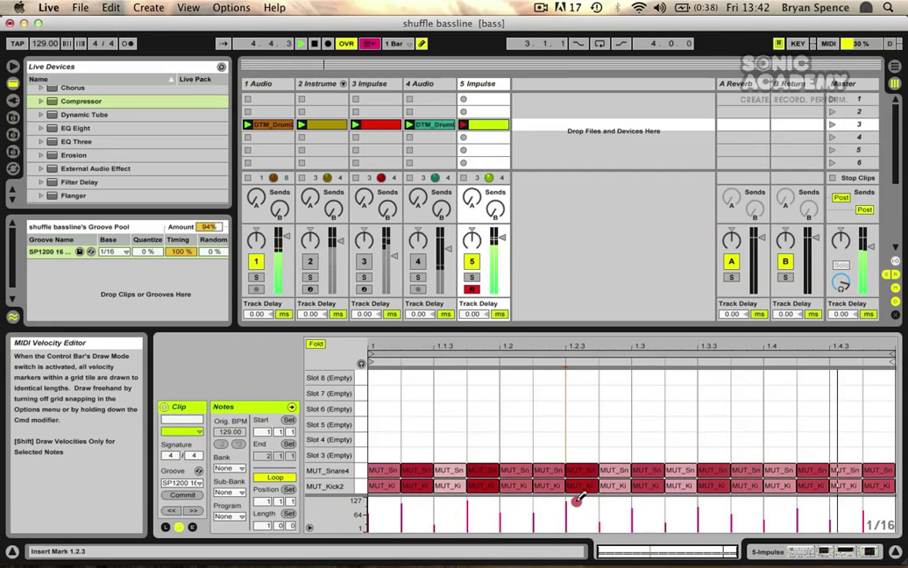
click(567, 499)
click(607, 508)
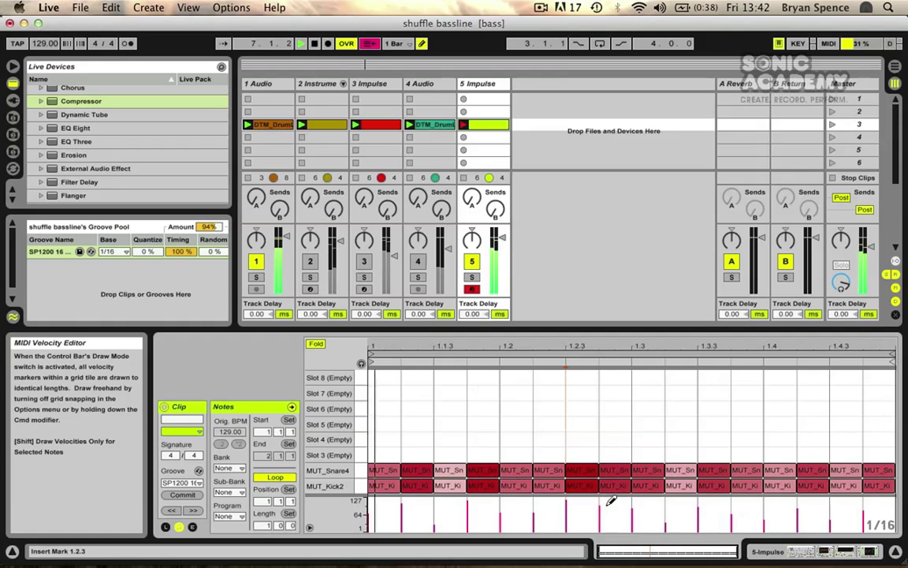
click(643, 498)
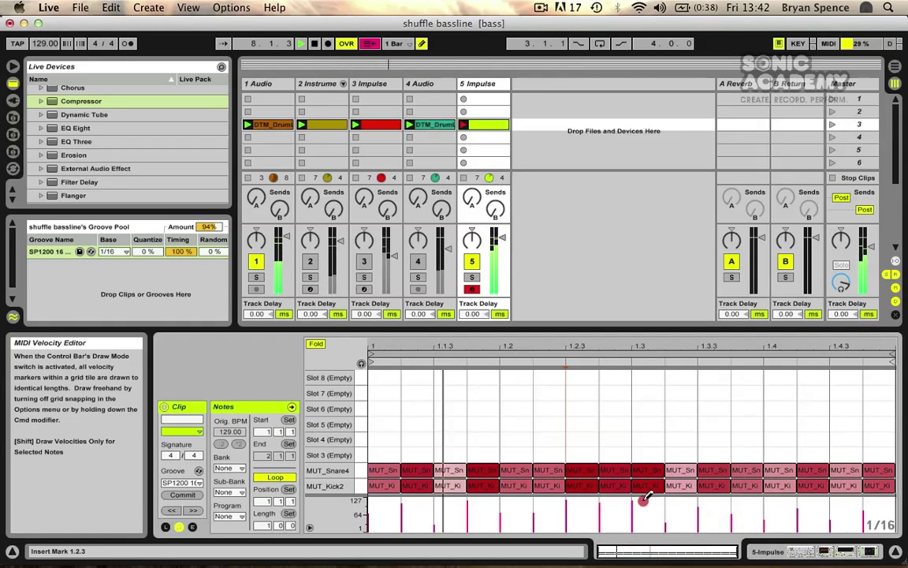
Step: Redraw the velocities from 1.3.2 to 1.4.3, keeping 1.3.3 very low, 1.4.3 medium and the others high
click(669, 502)
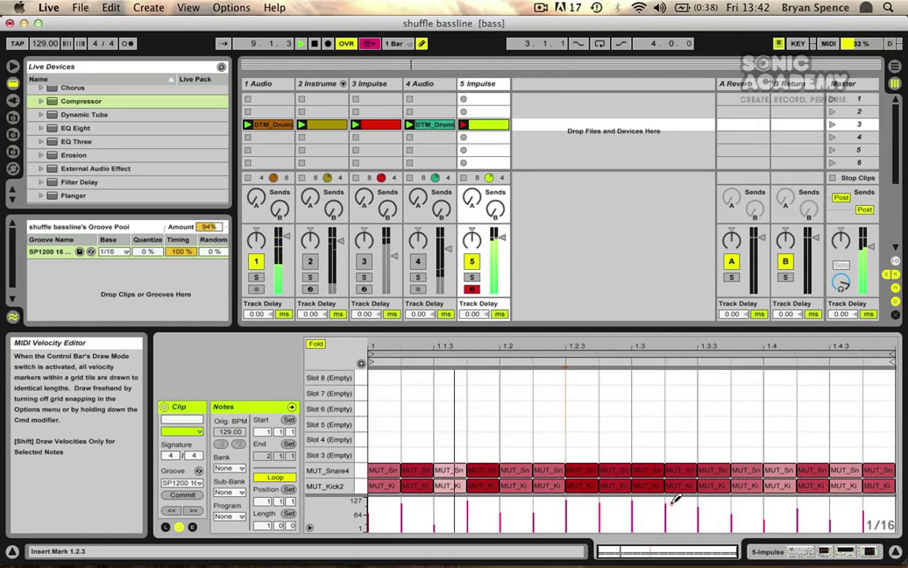
click(702, 500)
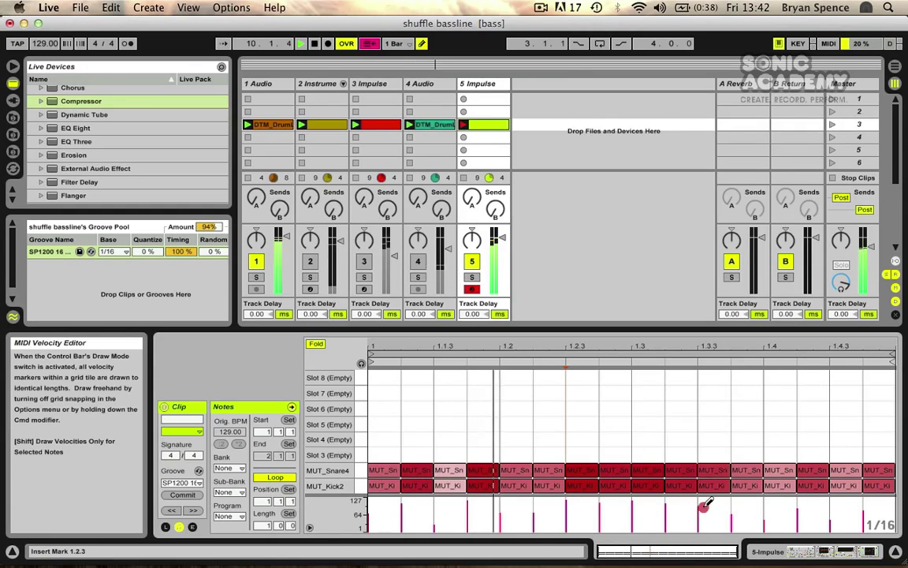
click(737, 500)
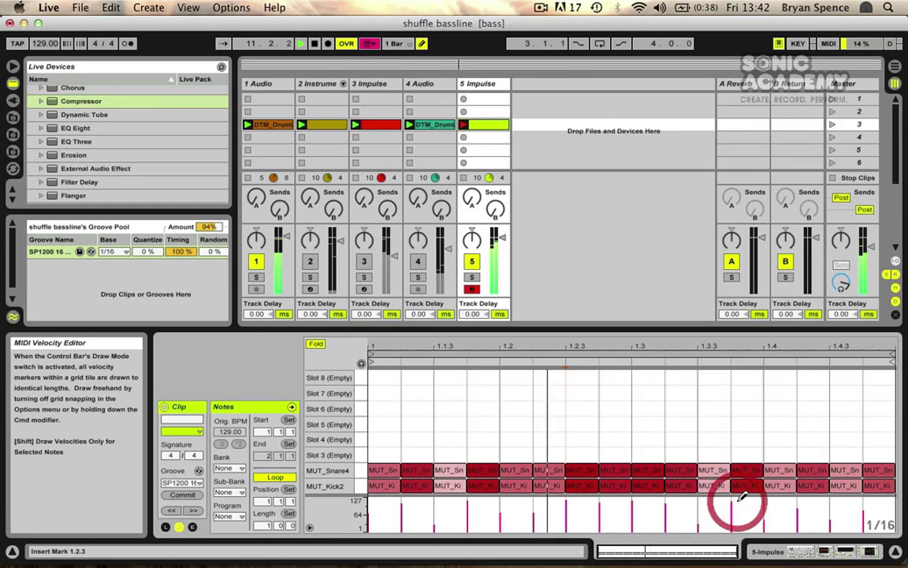
click(741, 504)
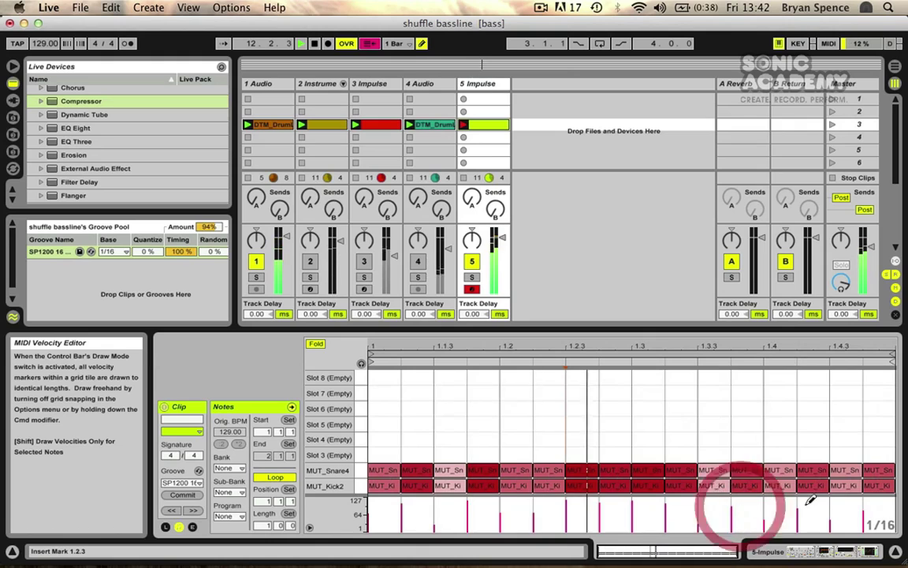
click(812, 502)
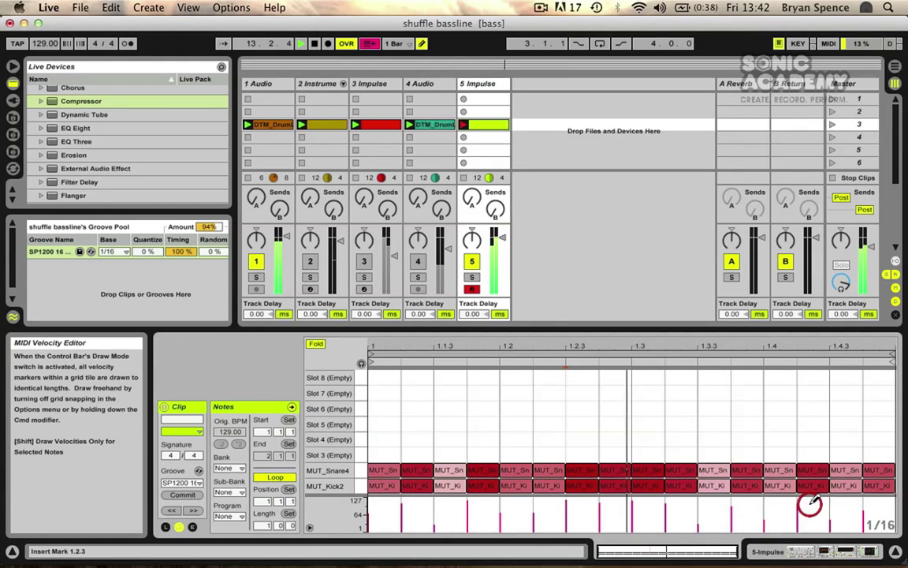
click(770, 501)
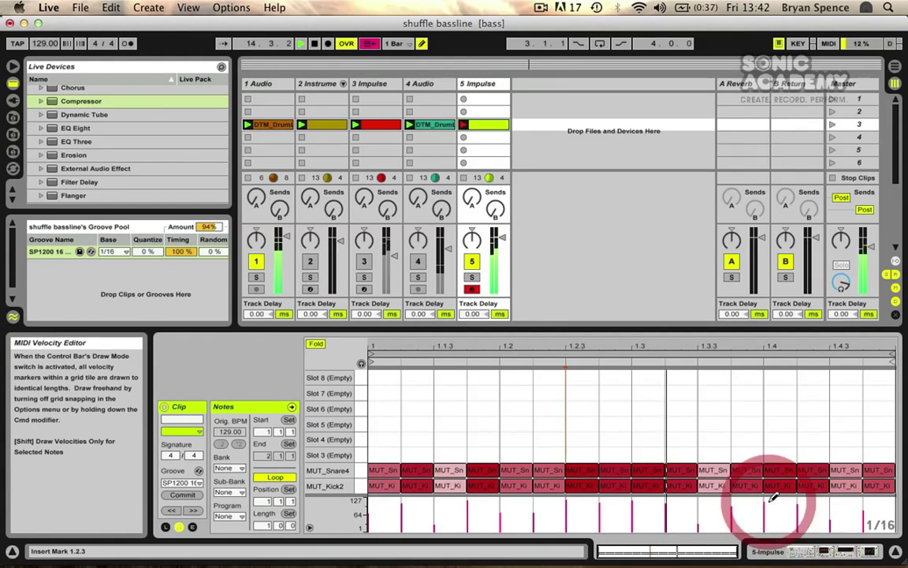
click(837, 501)
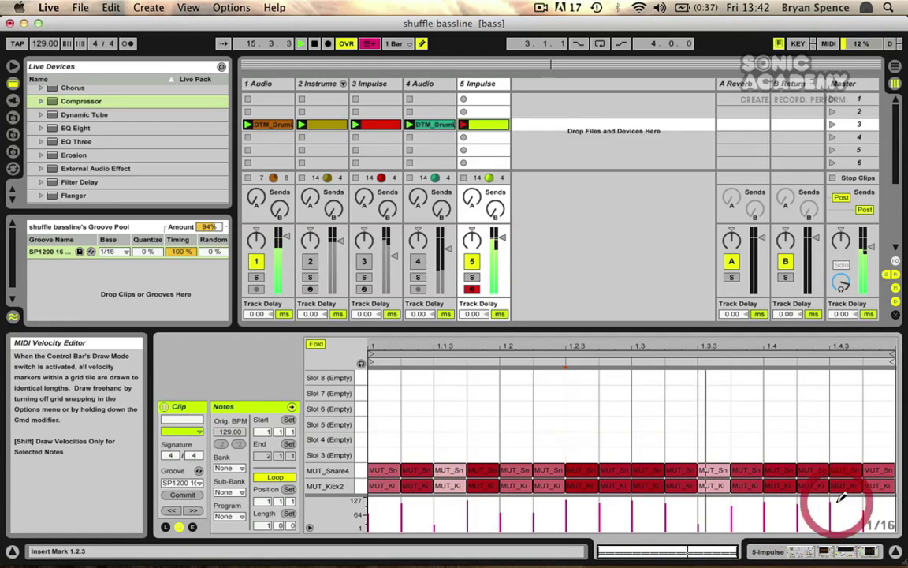
click(834, 514)
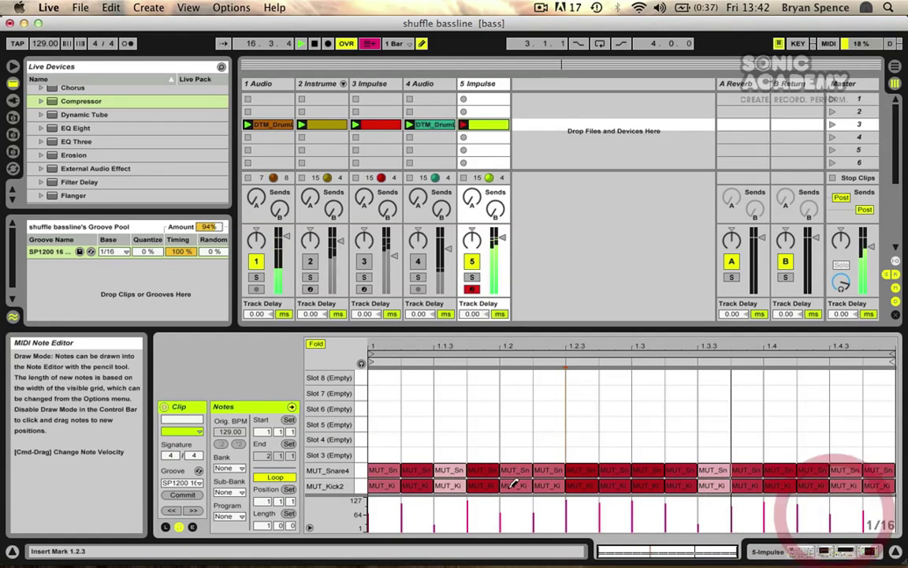
Step: Lower the velocities of the notes at 1.1.2 and 1.1.4, and turn Draw Mode off
click(411, 517)
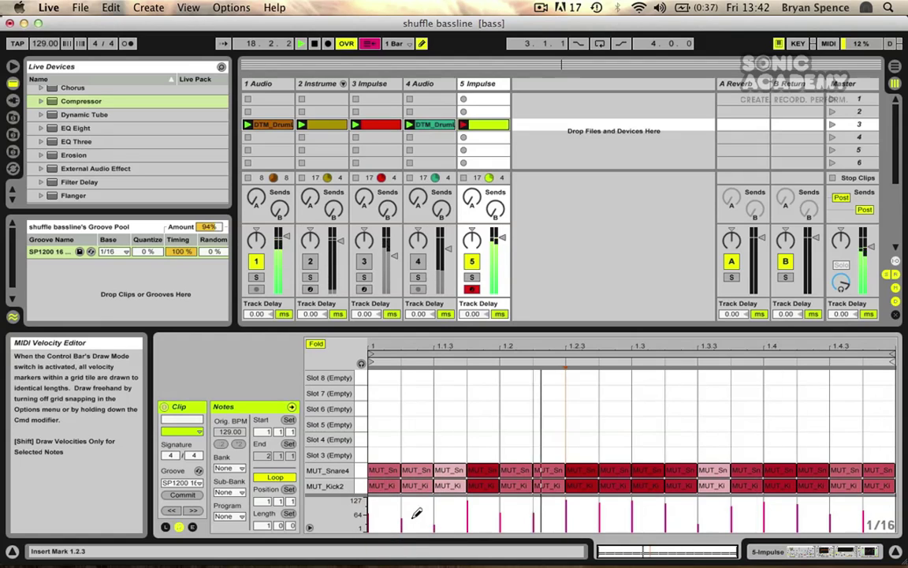
click(470, 509)
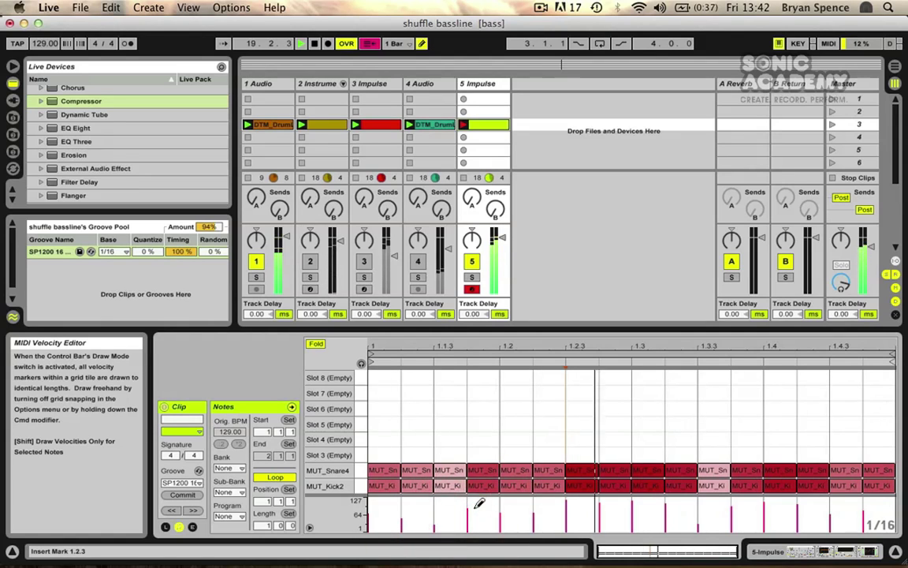
click(421, 44)
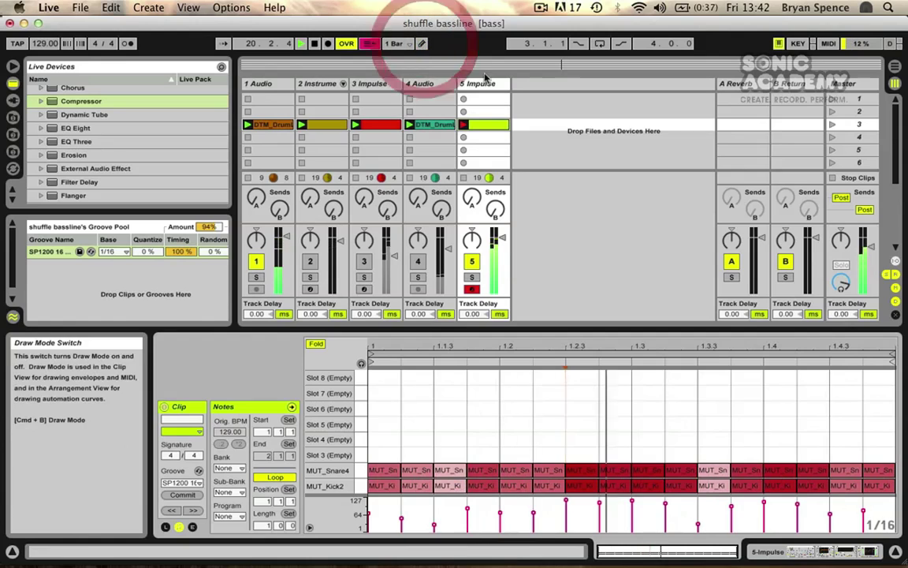
Step: Display track 5's devices and compare the Impulse settings of the MUT_Kick2 and MUT_Snare4 slots
click(476, 87)
double_click(476, 86)
scroll(426, 446, left, 4)
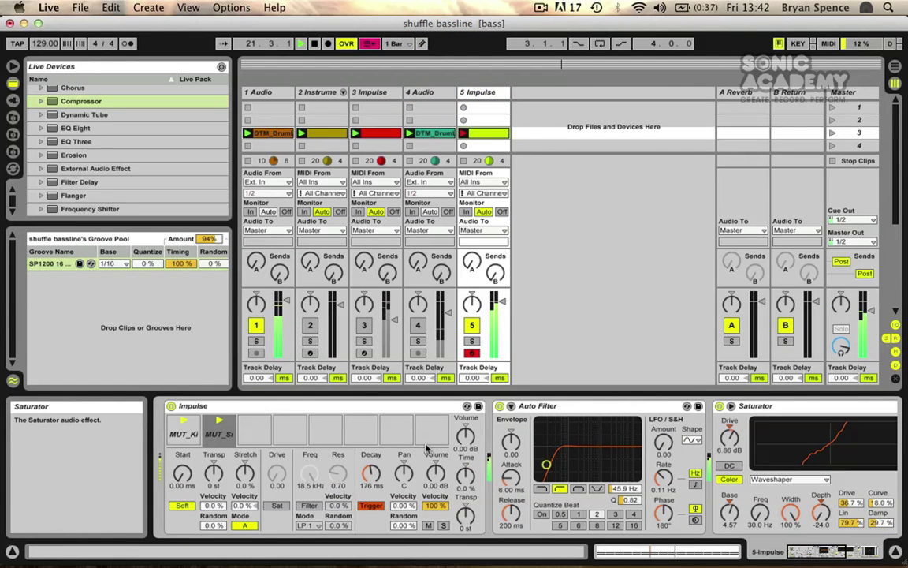
click(174, 430)
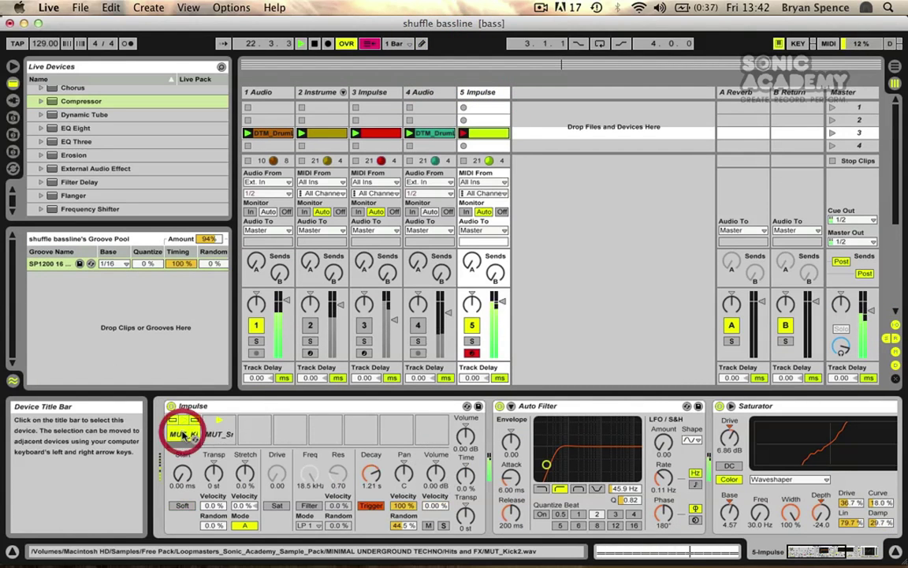
click(216, 434)
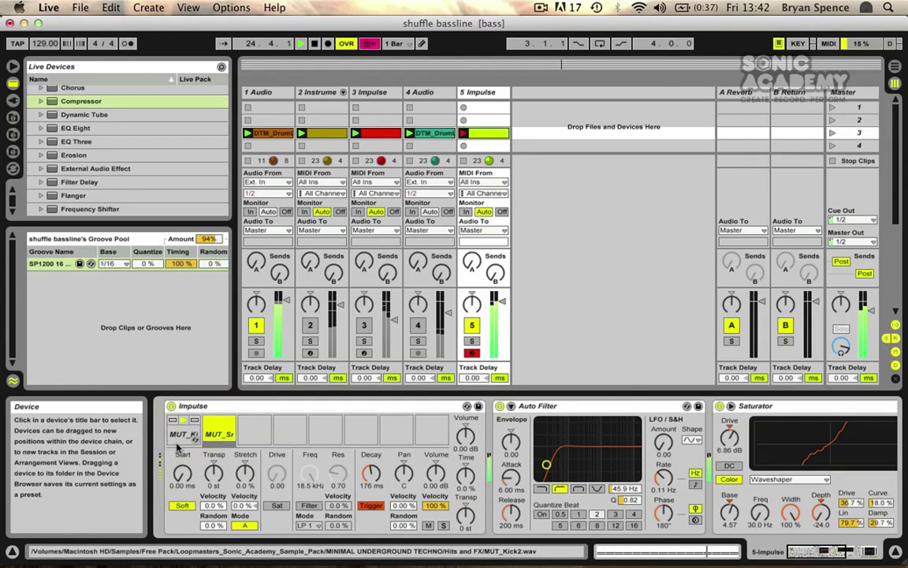
click(177, 440)
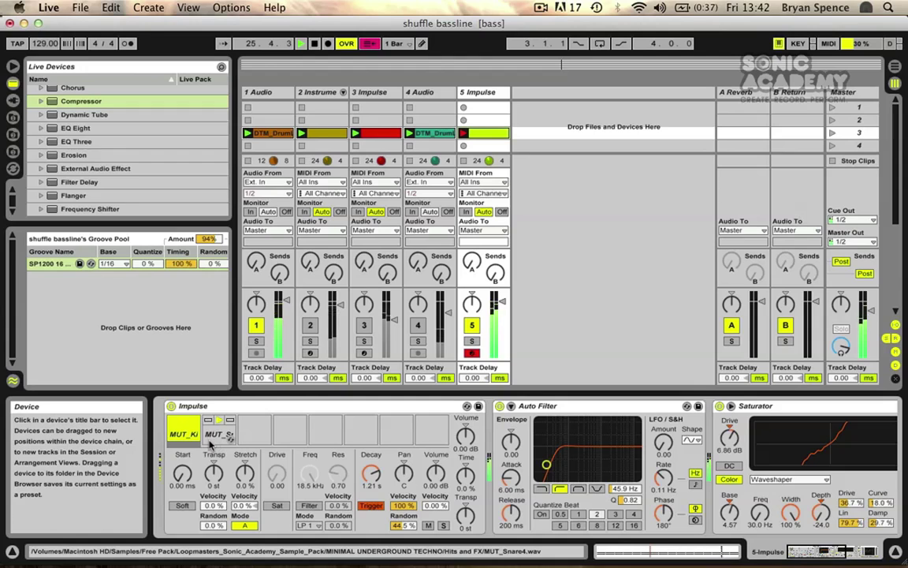
click(211, 438)
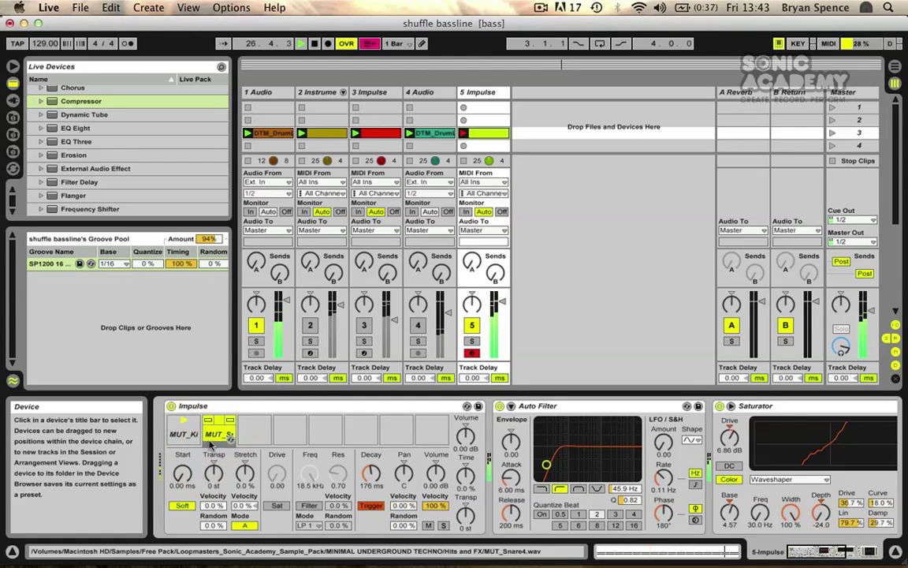
Step: Audition the Impulse snare slot soloed with track 1 muted, and select the kick slot
click(230, 420)
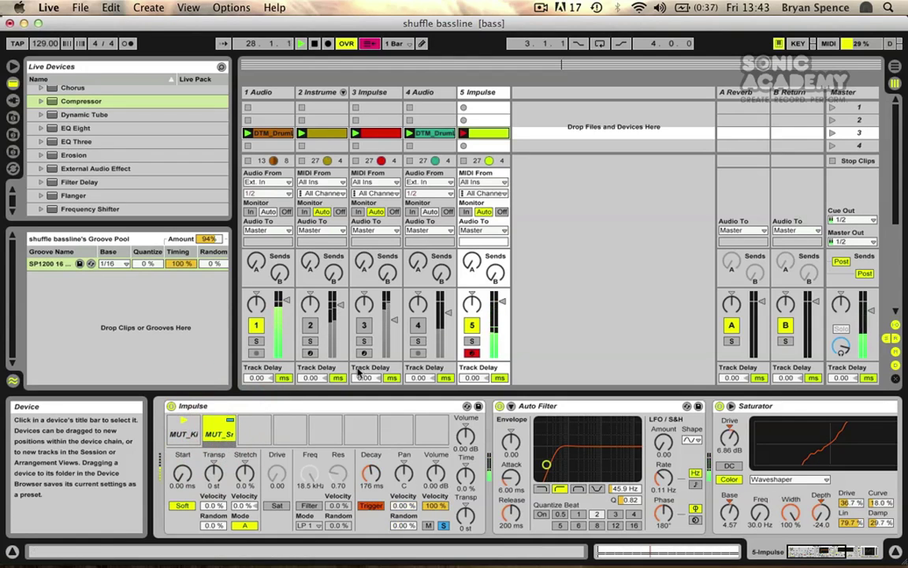
drag(235, 322, 243, 322)
click(254, 324)
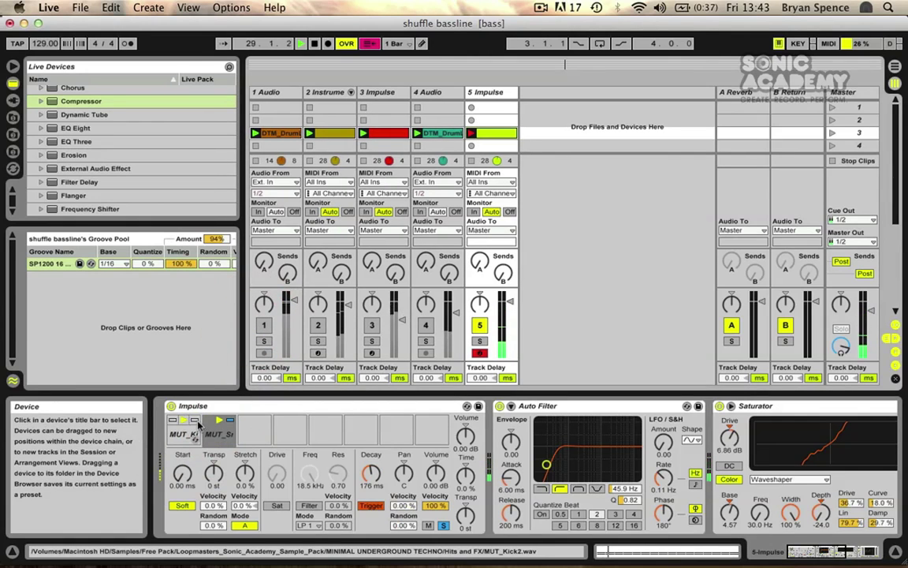
click(189, 426)
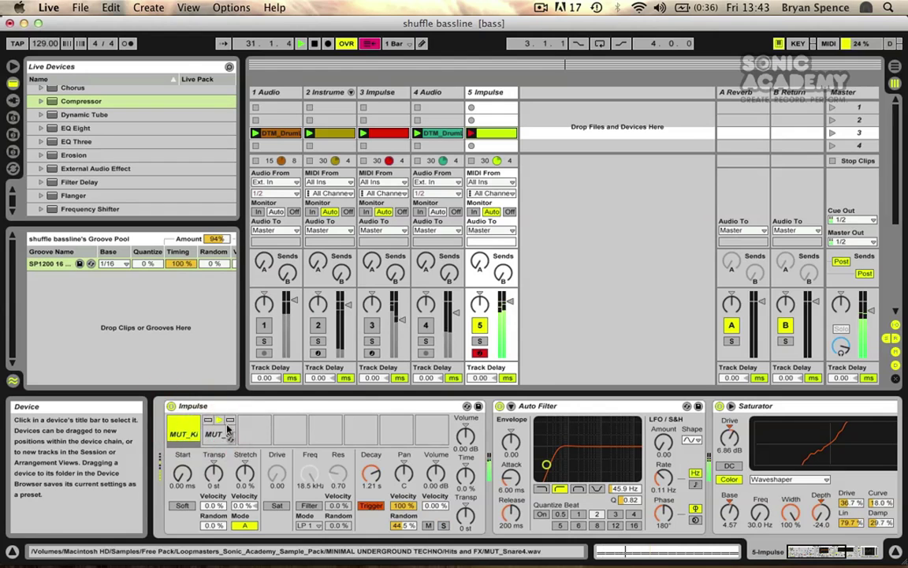
Step: Check the clip's velocities, play the loop with track 2 switched in briefly, and reactivate track 1
click(484, 136)
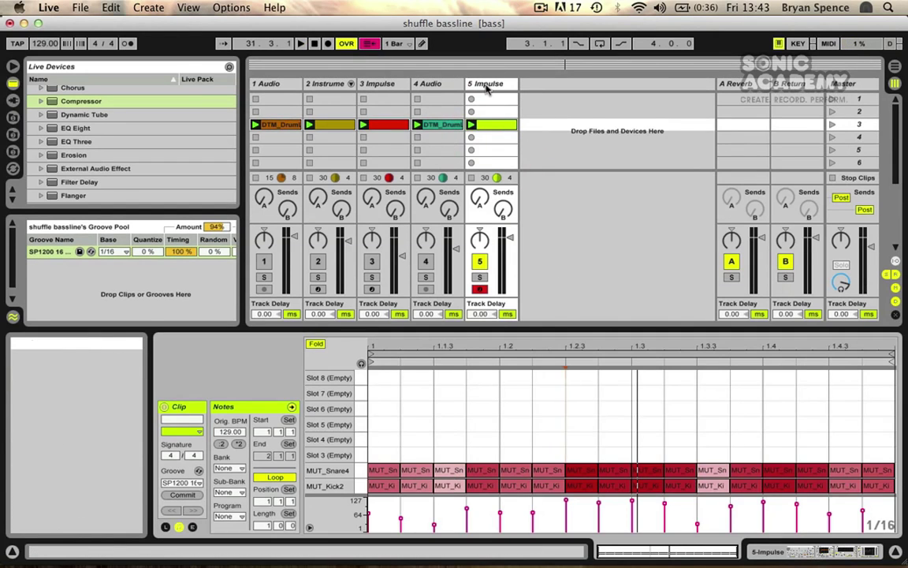
click(486, 89)
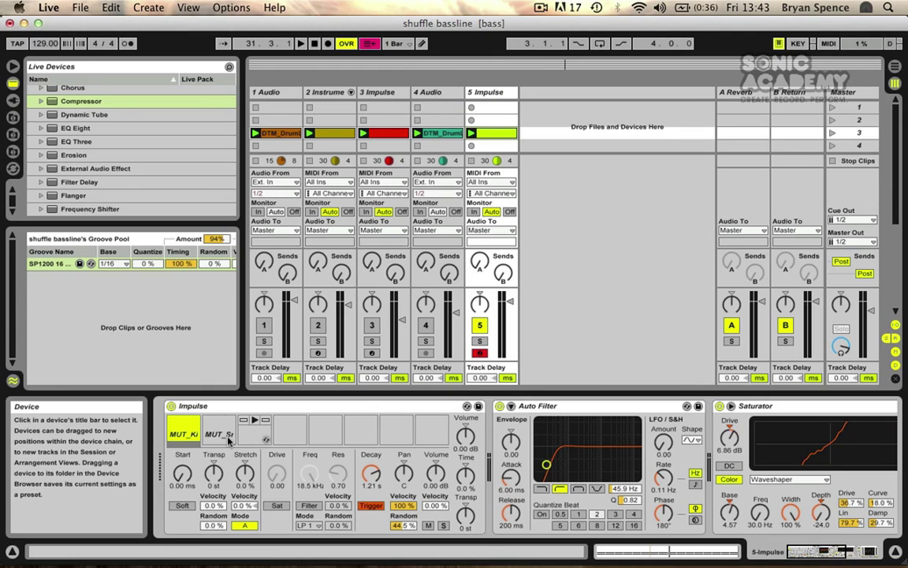
key(space)
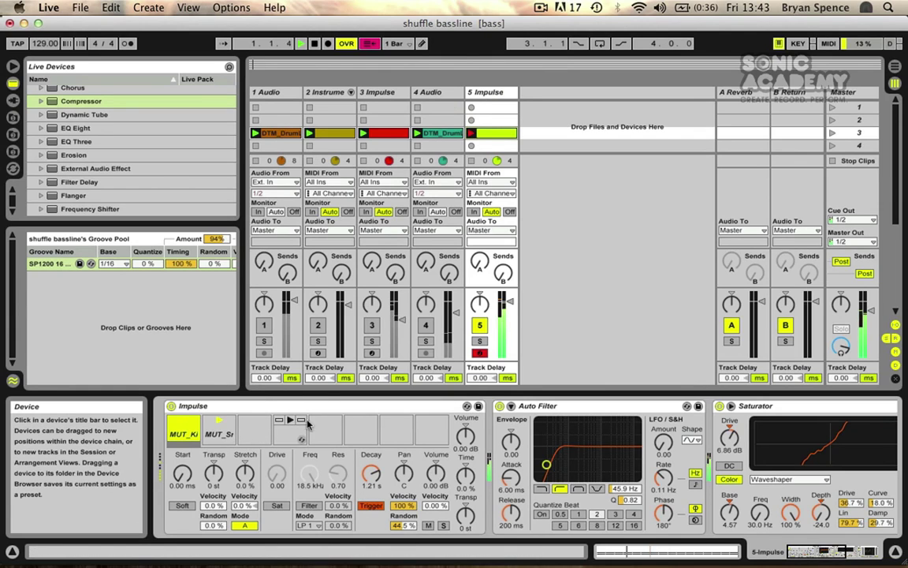
click(316, 325)
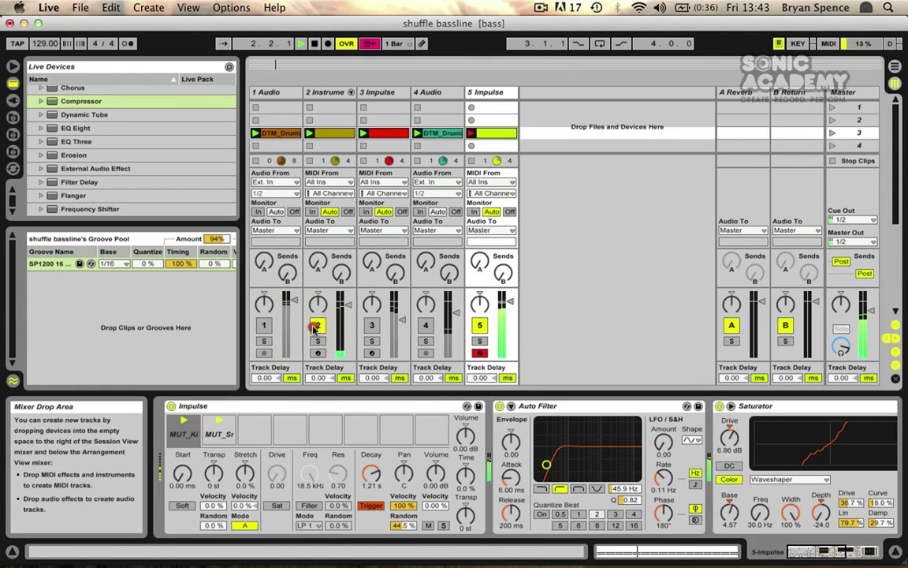
click(265, 325)
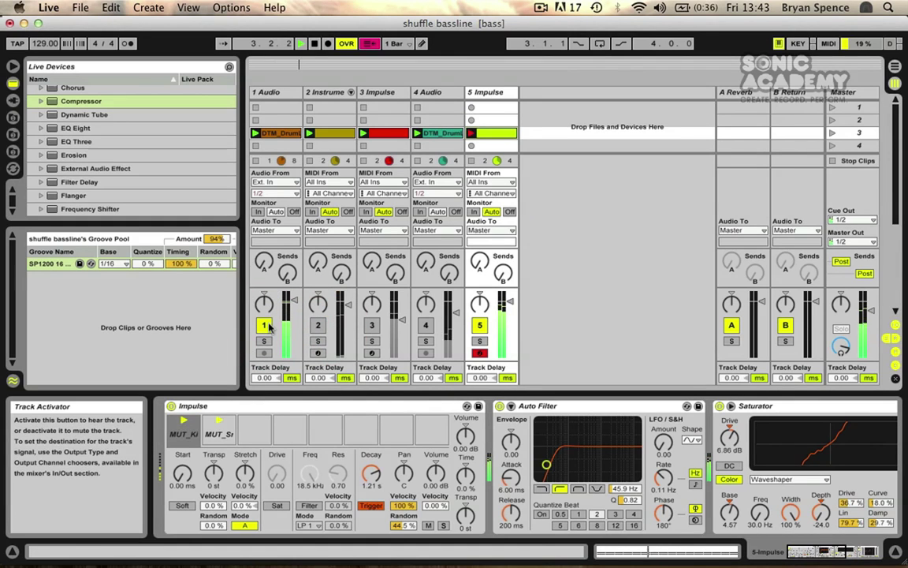
key(space)
Step: Compare the MUT_Snare4 slot's volume velocity amount at 0 % during playback, and set it to 60.2 %
click(219, 432)
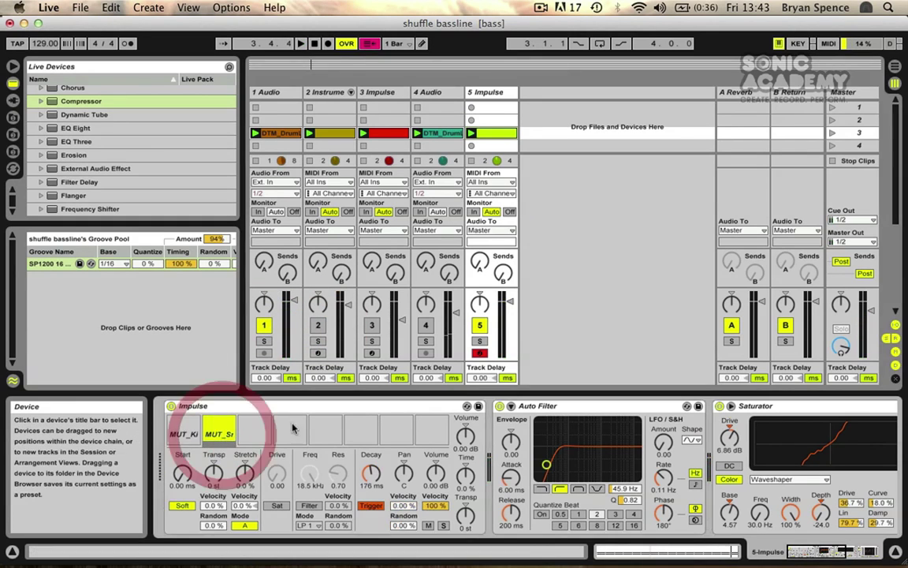
mouse_move(217, 443)
key(space)
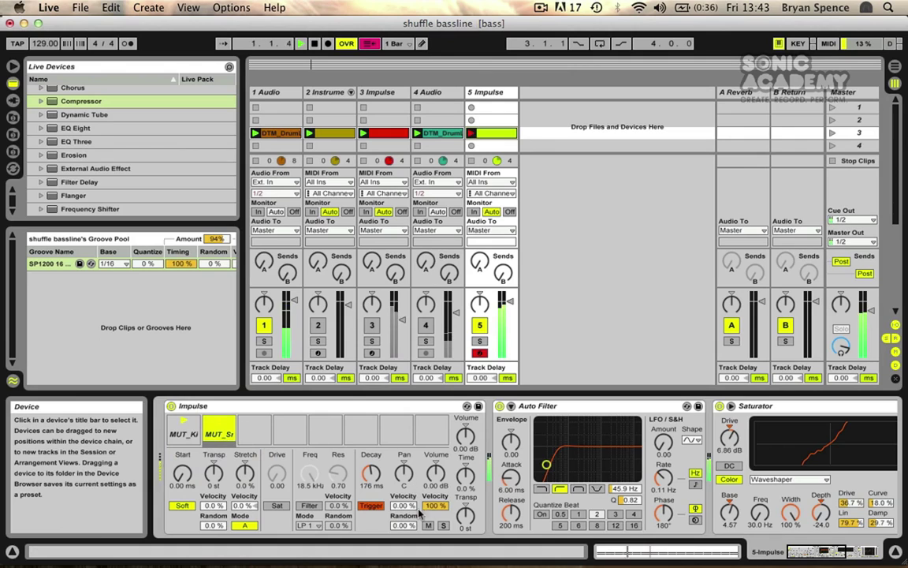
drag(444, 510, 438, 567)
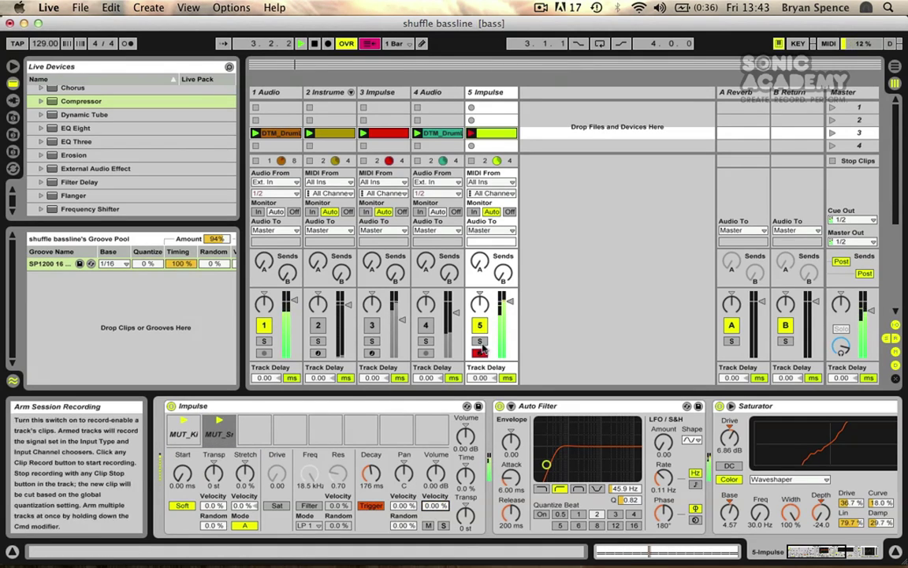
drag(437, 508, 433, 502)
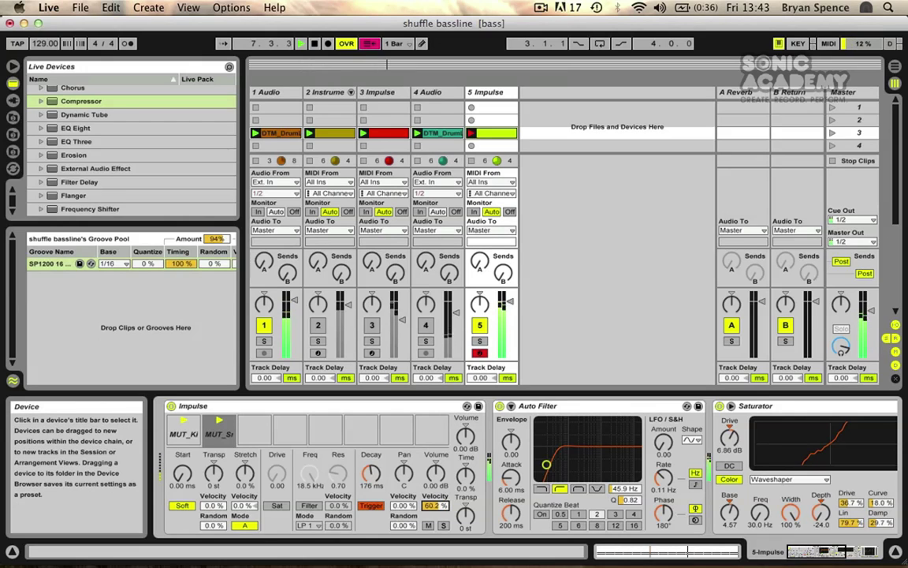
Step: Set volume velocity to 53.1 % for the Impulse snare slot and 100 % for the kick slot, auditioning track 5 soloed
drag(434, 506, 434, 503)
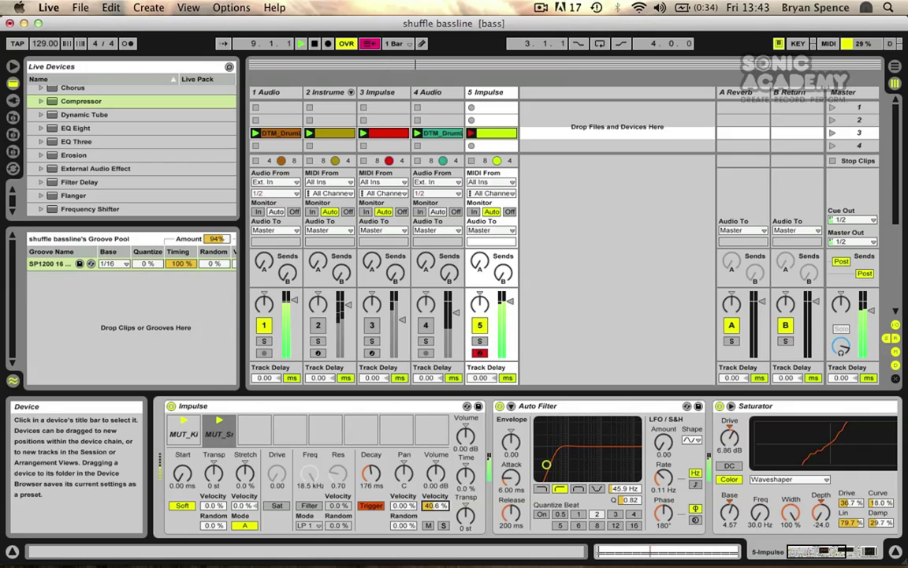
click(183, 431)
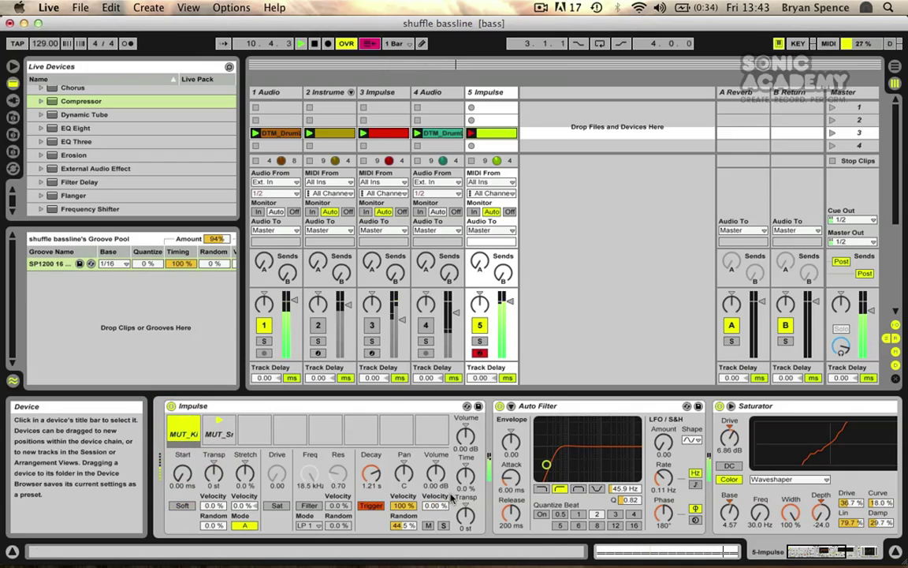
drag(434, 505, 434, 501)
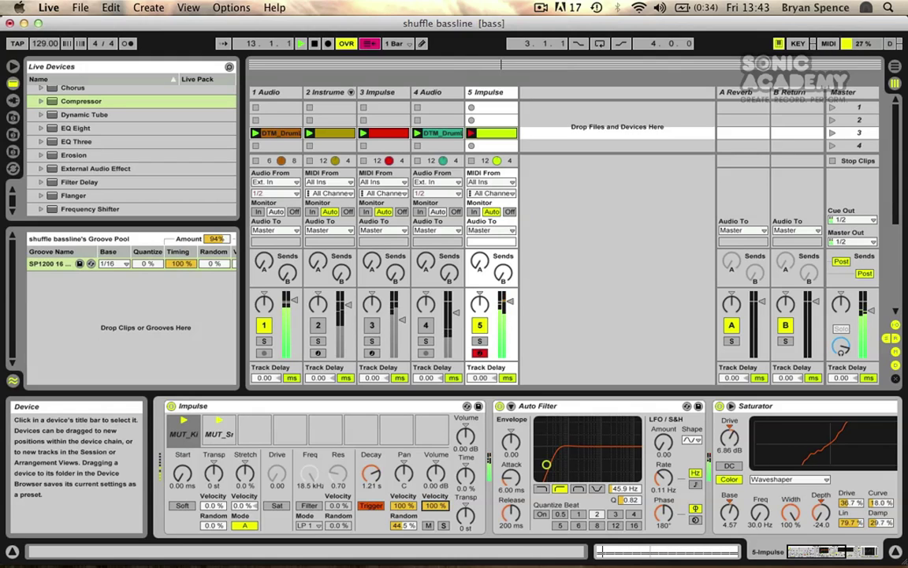
click(480, 341)
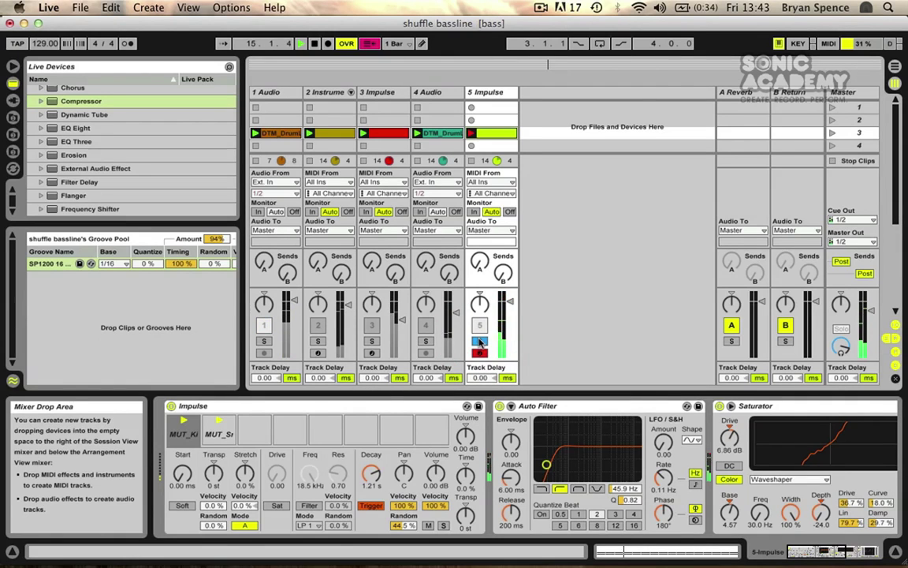
click(479, 343)
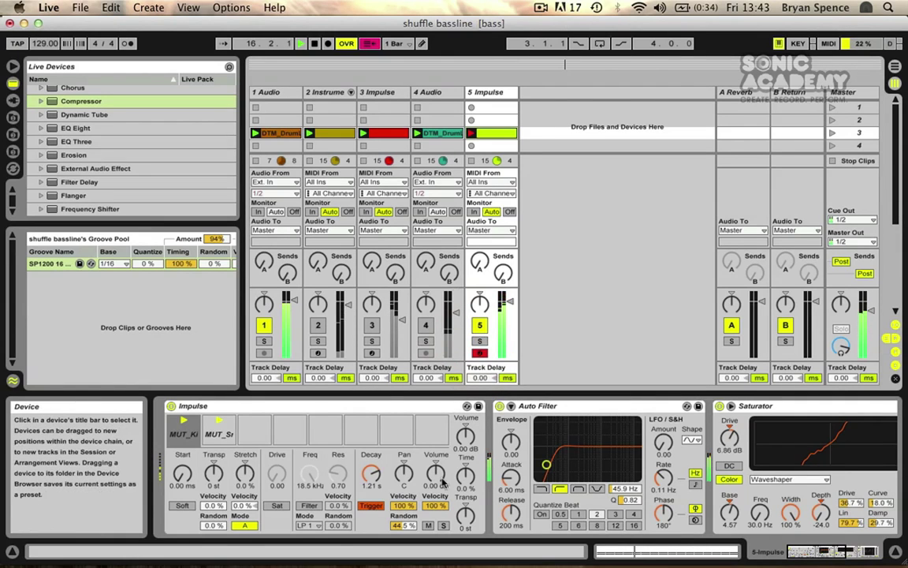
Step: Set the kick slot's random pan to 29.7 % and its volume velocity to 20.3 %, auditioning track 5 soloed
drag(405, 525, 404, 559)
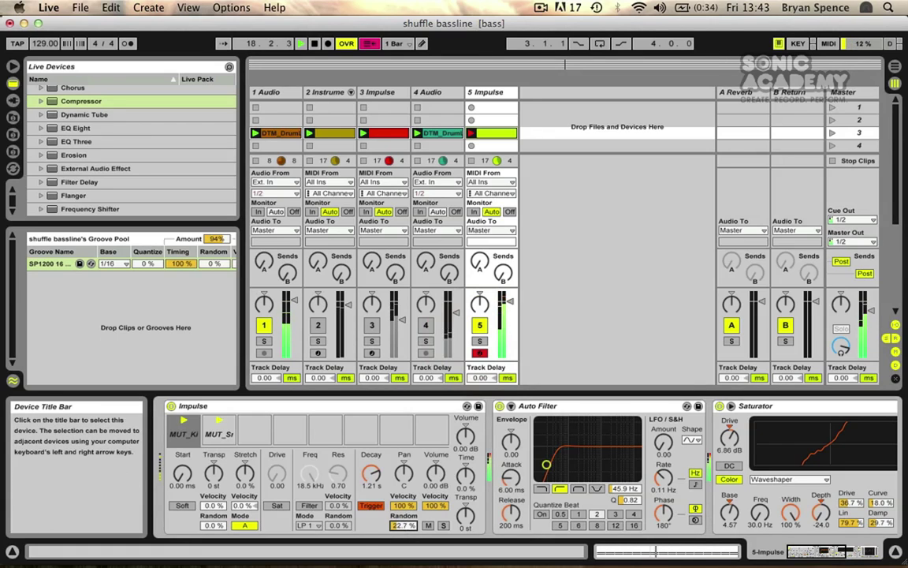
drag(404, 525, 437, 521)
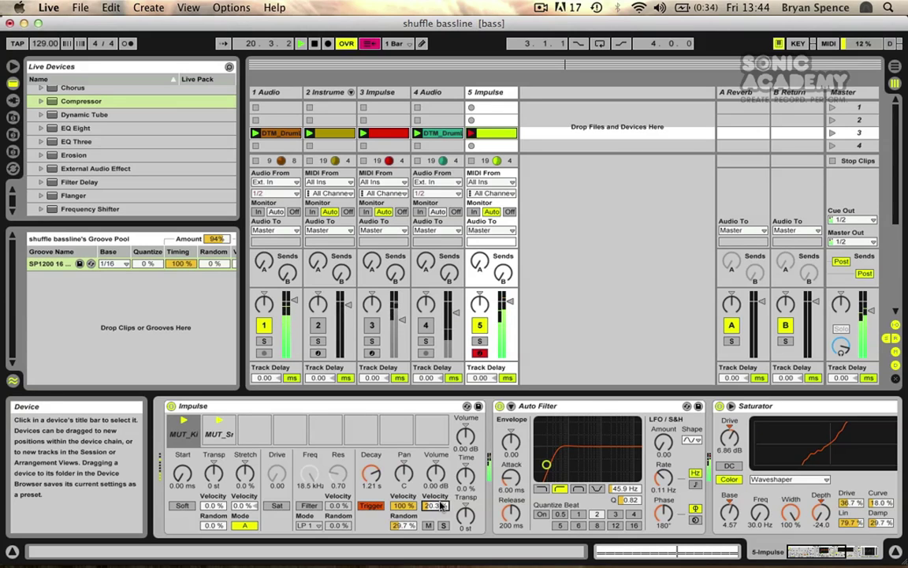
click(479, 341)
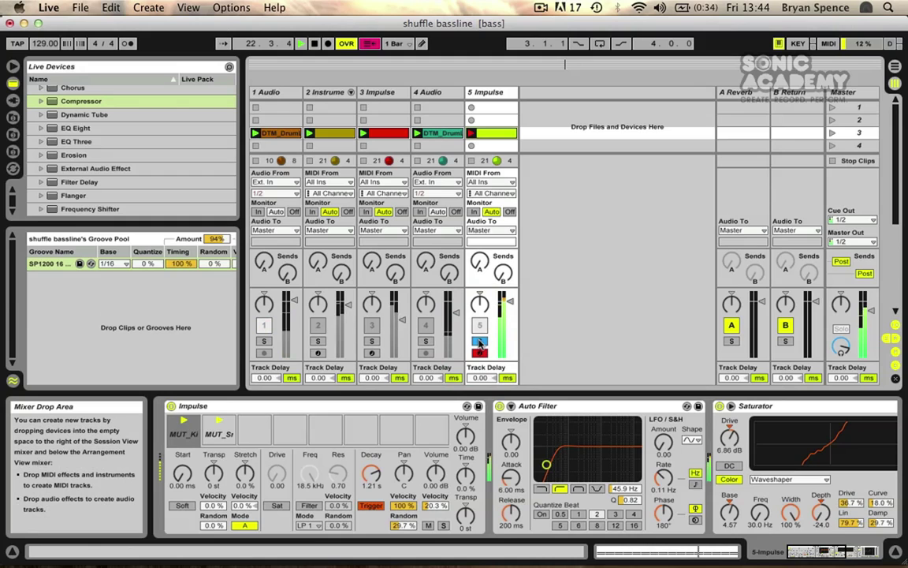
click(479, 341)
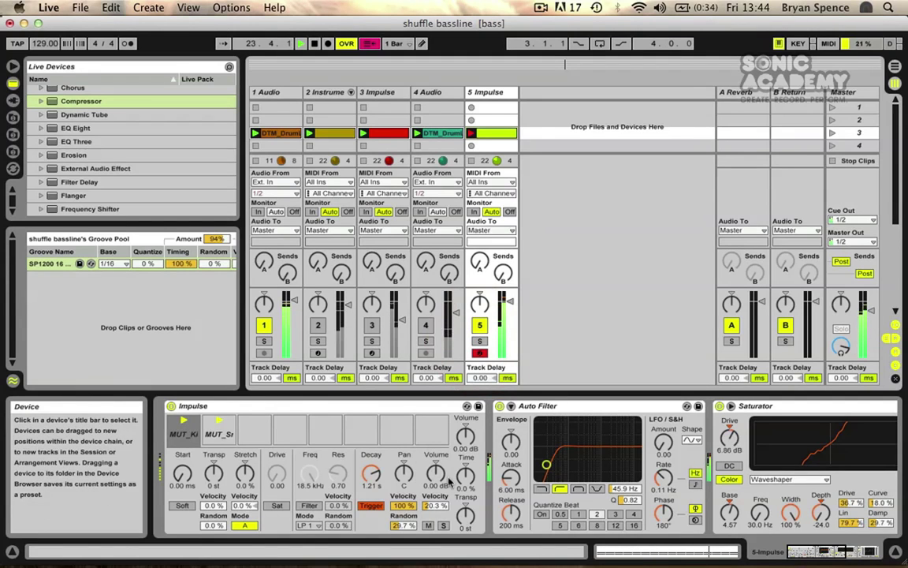
Step: Check the snare slot, start hot-swapping the kick slot's sample, and browse to the MOGUAI_PUNX pack's Hits and FX folder
click(219, 432)
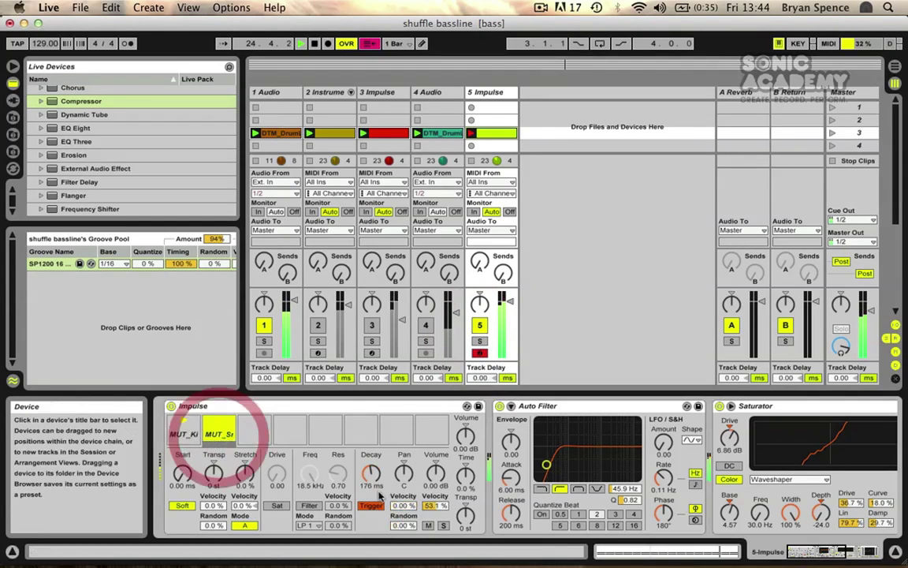
click(184, 432)
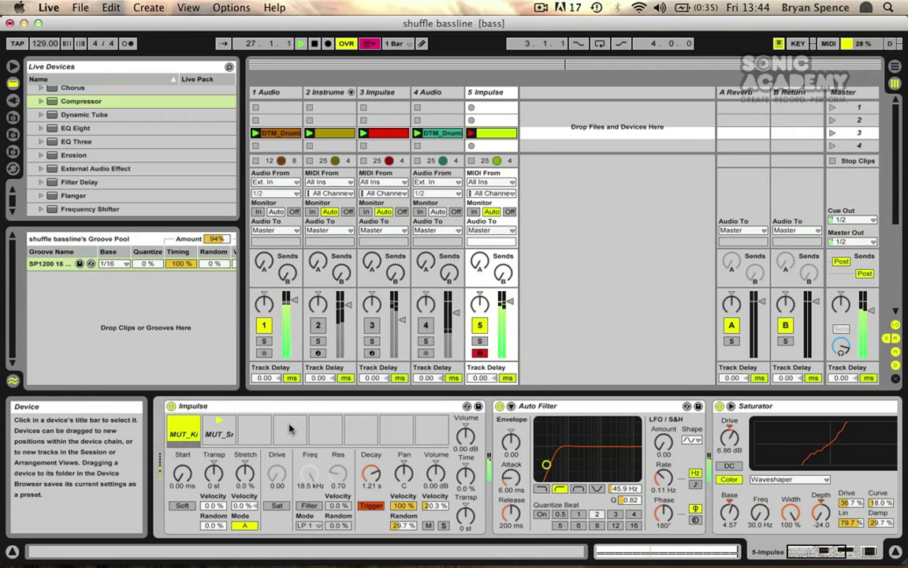
click(194, 441)
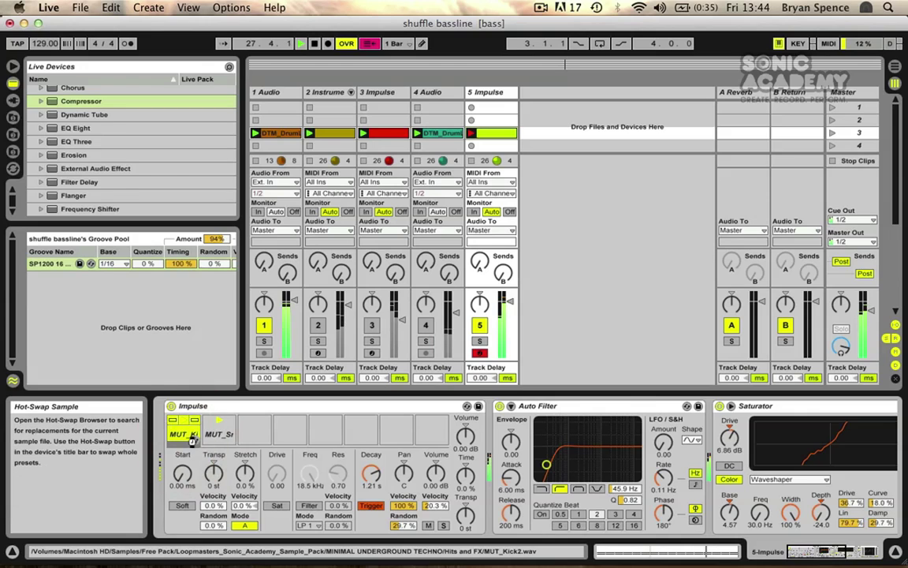
scroll(90, 149, up, 2)
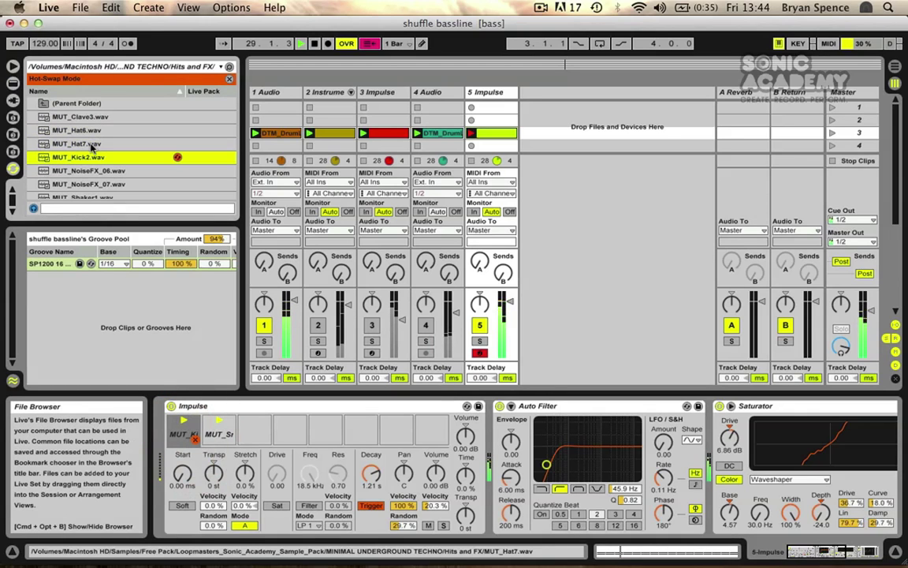
click(51, 104)
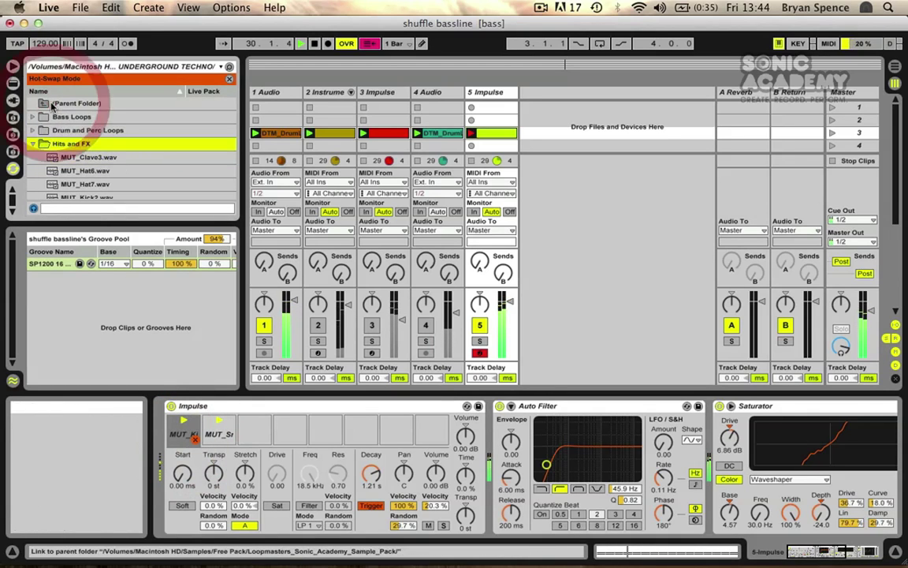
click(52, 105)
scroll(77, 161, down, 1)
scroll(77, 161, down, 5)
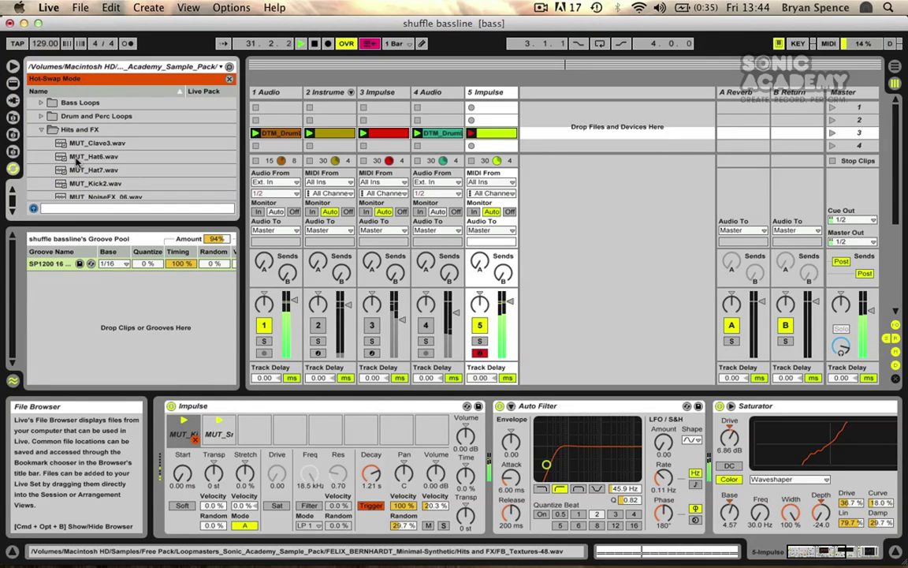
scroll(97, 162, down, 6)
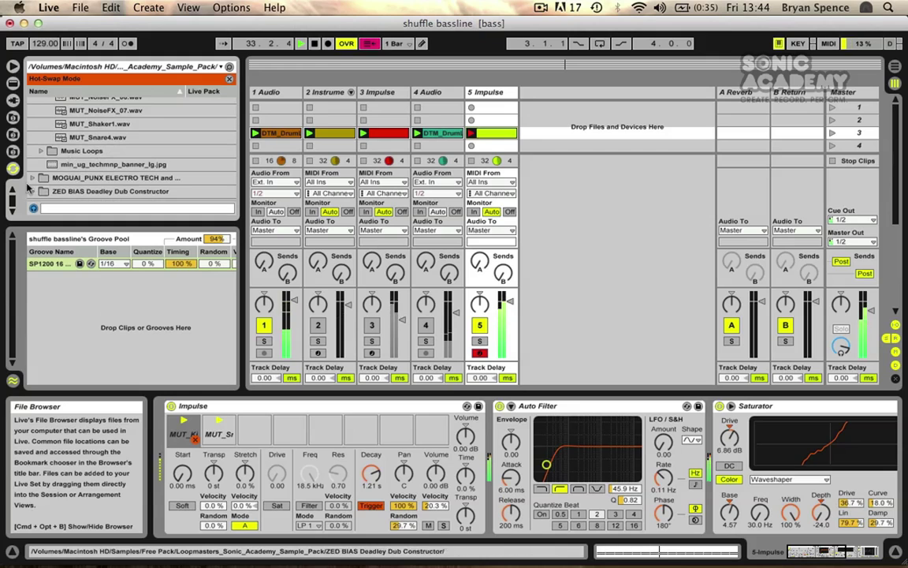
click(32, 178)
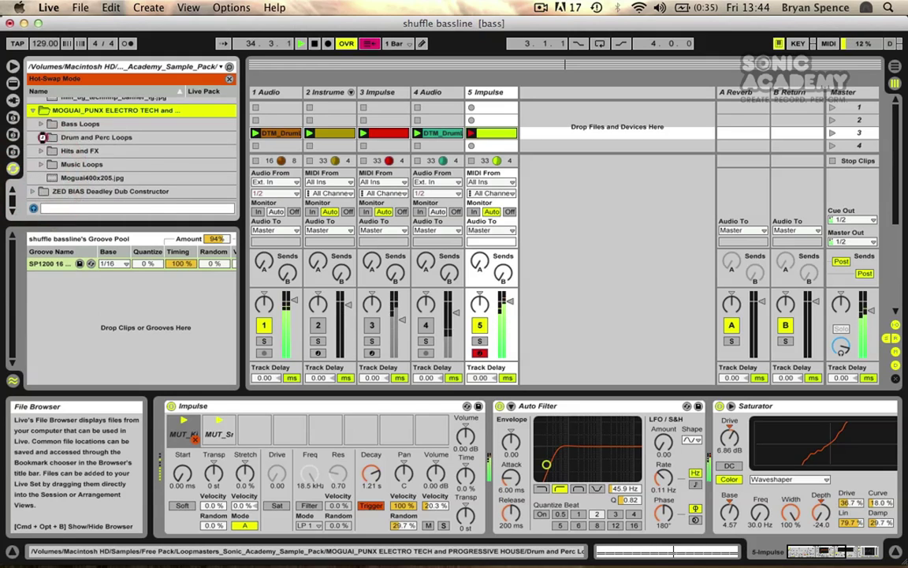
click(43, 138)
click(41, 150)
scroll(97, 156, down, 3)
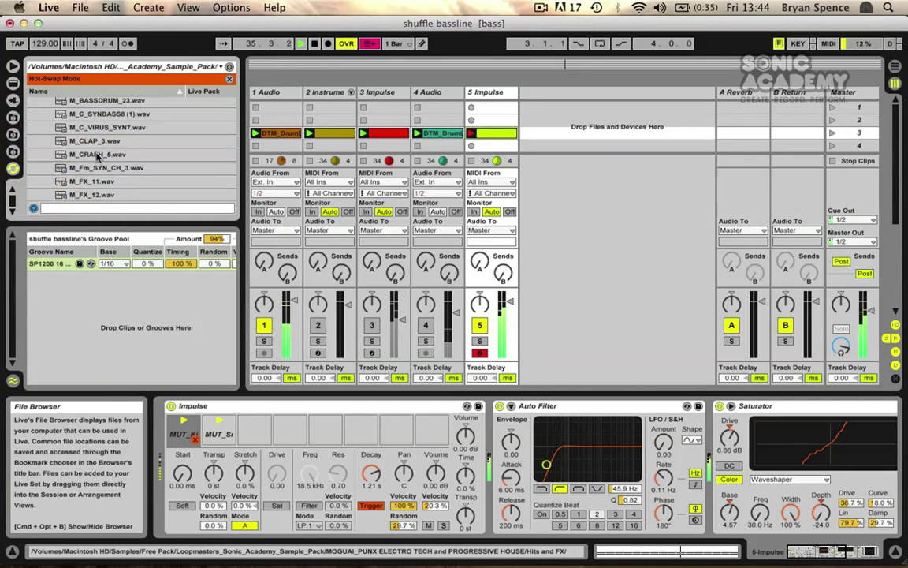
Step: Audition the MOGUAI hits from M_BASSDRUM_23.wav to M_TOM_7.wav in the kick slot, and try transposing the tom up 7 semitones
click(100, 103)
click(85, 116)
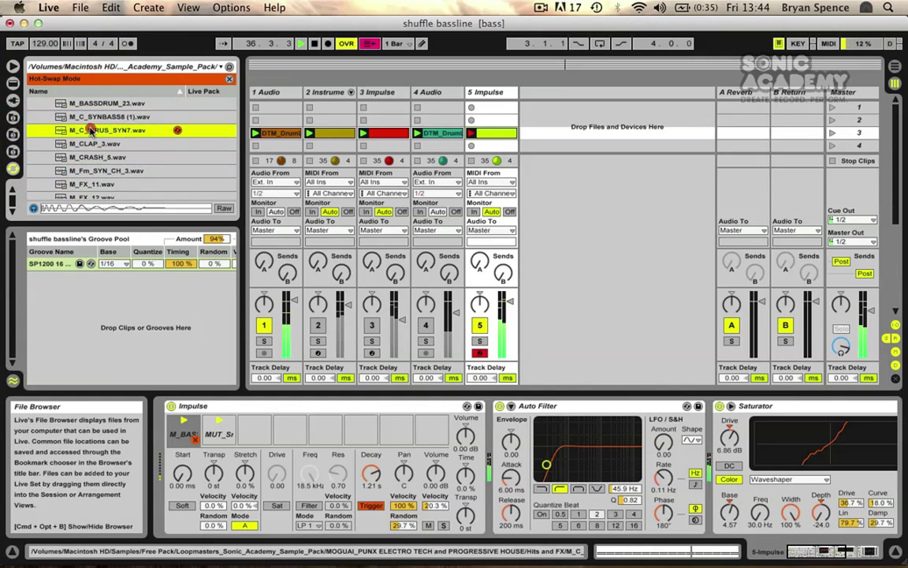
click(84, 131)
click(79, 144)
click(76, 158)
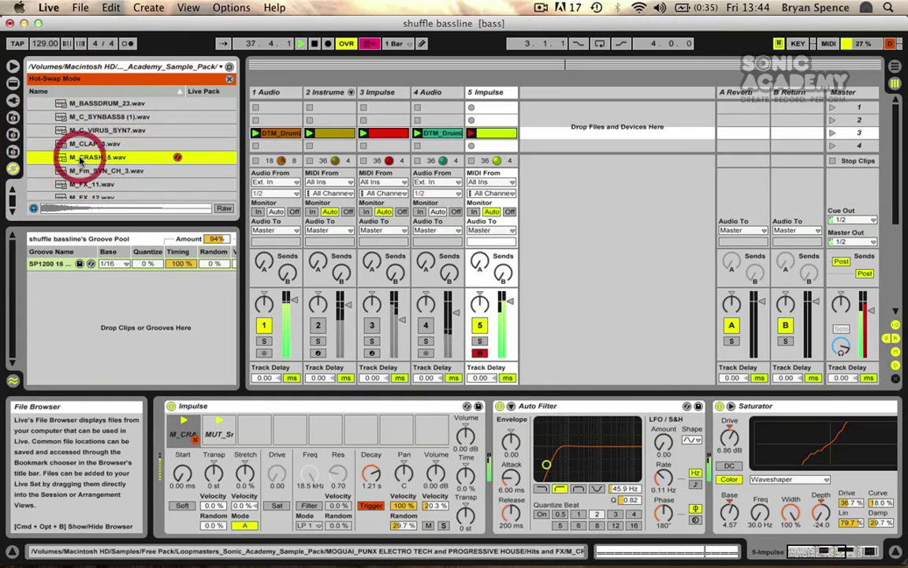
click(74, 170)
click(74, 184)
scroll(92, 152, down, 3)
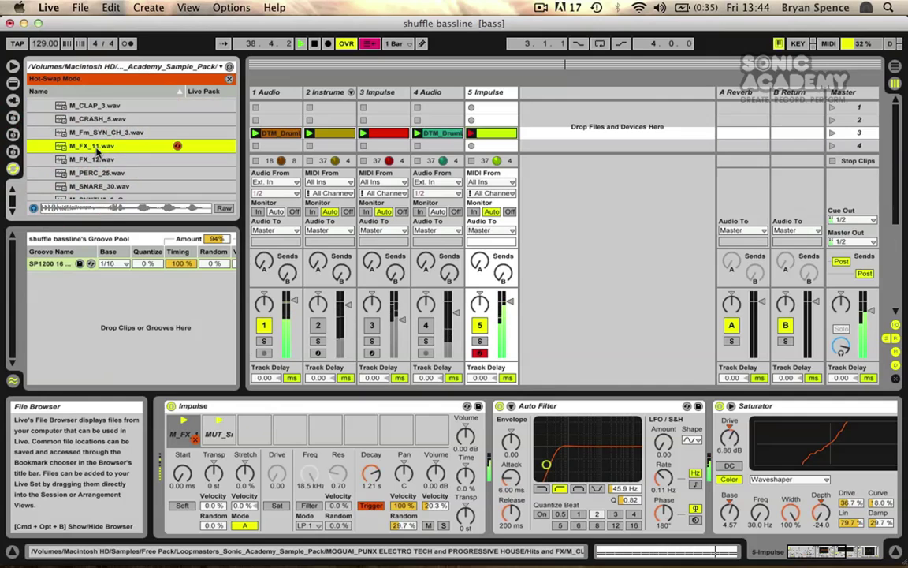
click(96, 148)
click(89, 159)
click(87, 173)
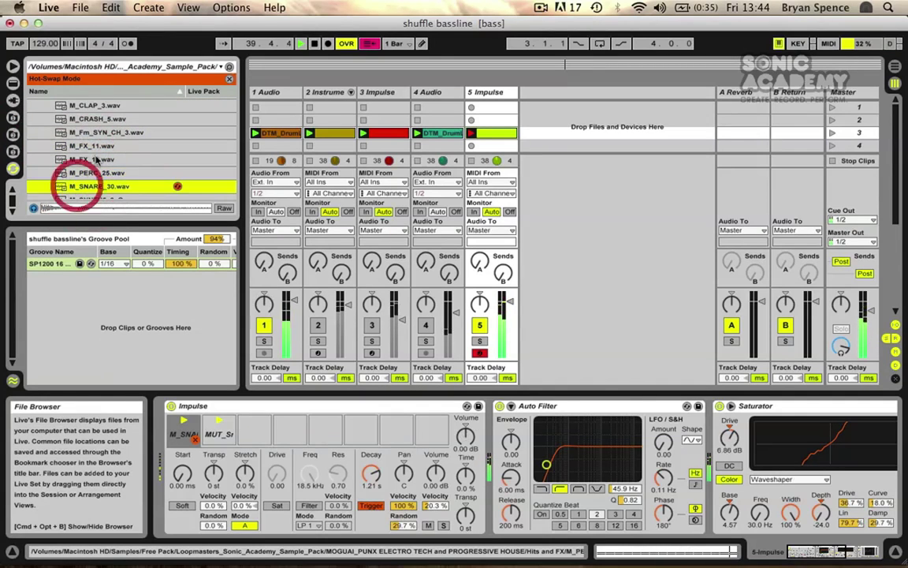
click(87, 186)
scroll(102, 145, down, 3)
click(87, 124)
click(78, 137)
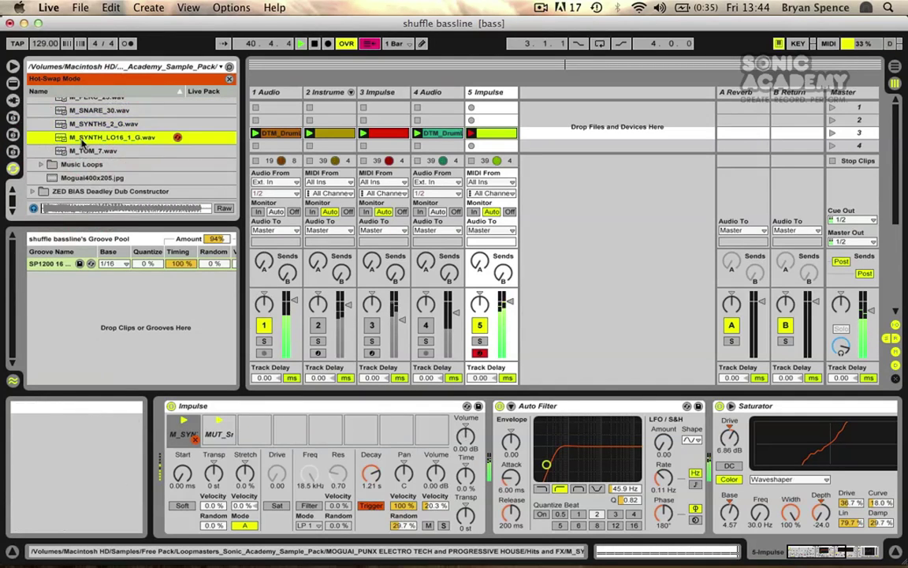
click(73, 151)
click(74, 151)
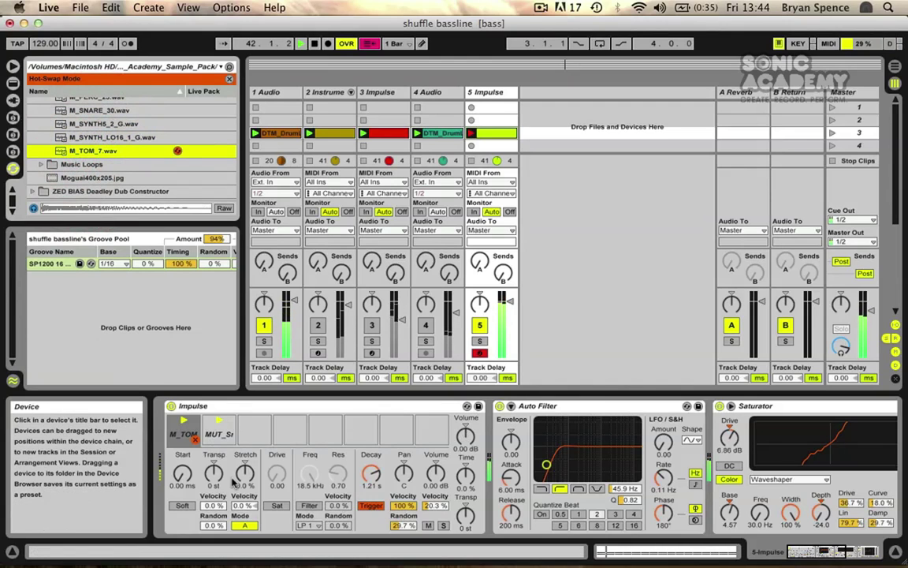
mouse_move(215, 475)
mouse_down()
mouse_move(215, 492)
mouse_move(214, 457)
mouse_move(213, 465)
mouse_up()
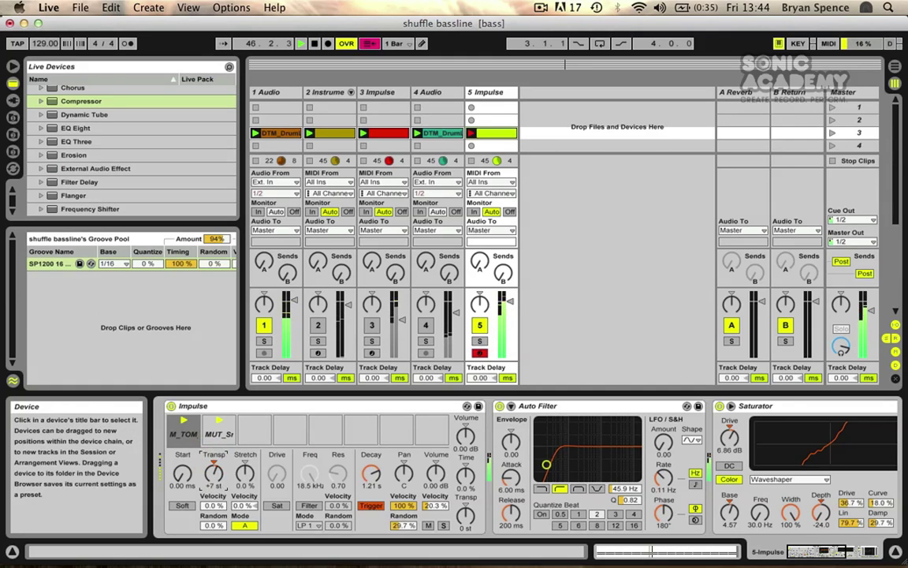
Step: Hot-swap the first slot's sample again, audition the DEEP TECH AND MINIMAL snares and kicks, and load DTM_Kick_017.wav
click(194, 435)
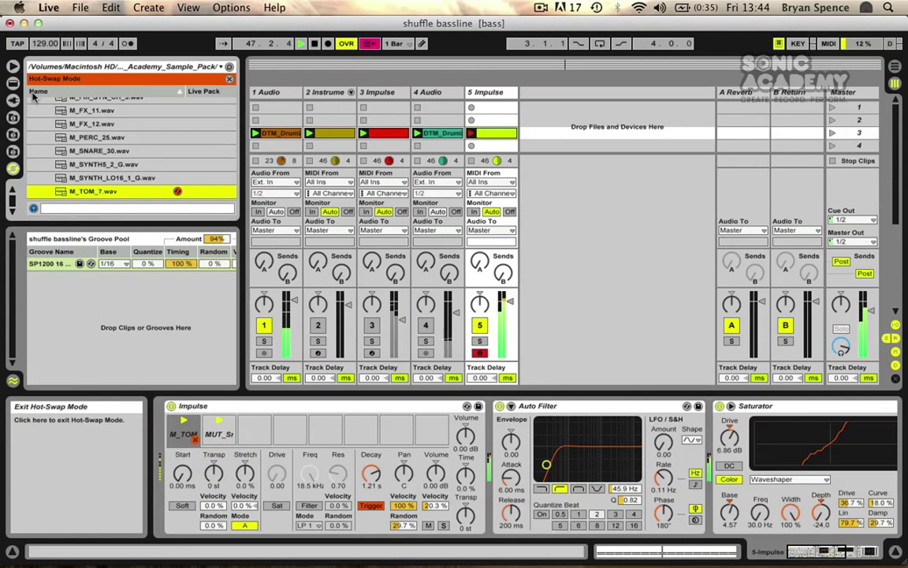
scroll(69, 127, up, 5)
click(67, 129)
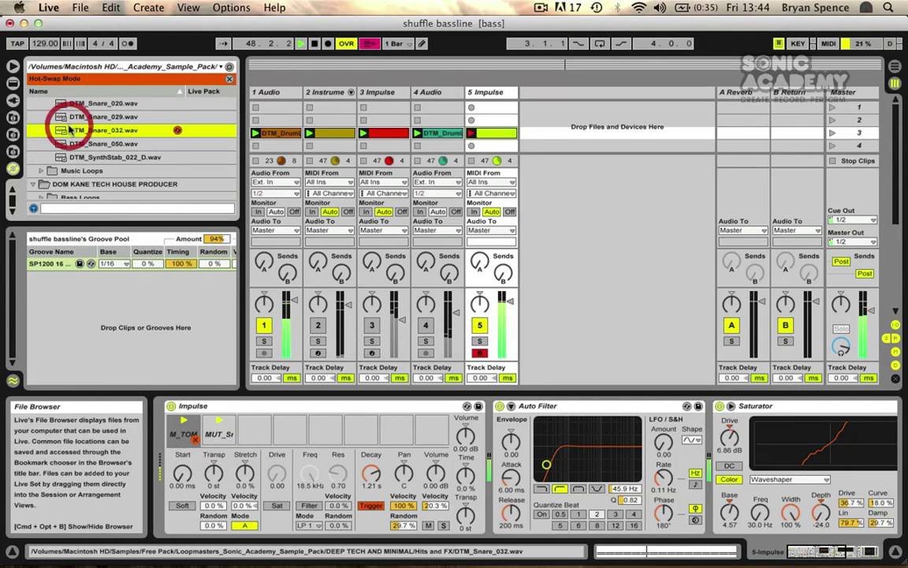
click(71, 102)
scroll(70, 114, up, 3)
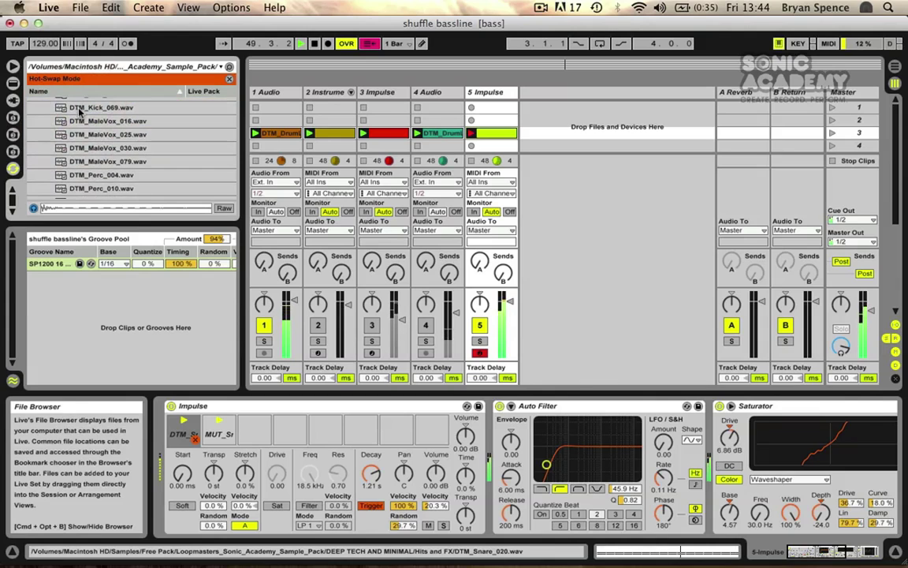
click(72, 106)
scroll(75, 126, up, 3)
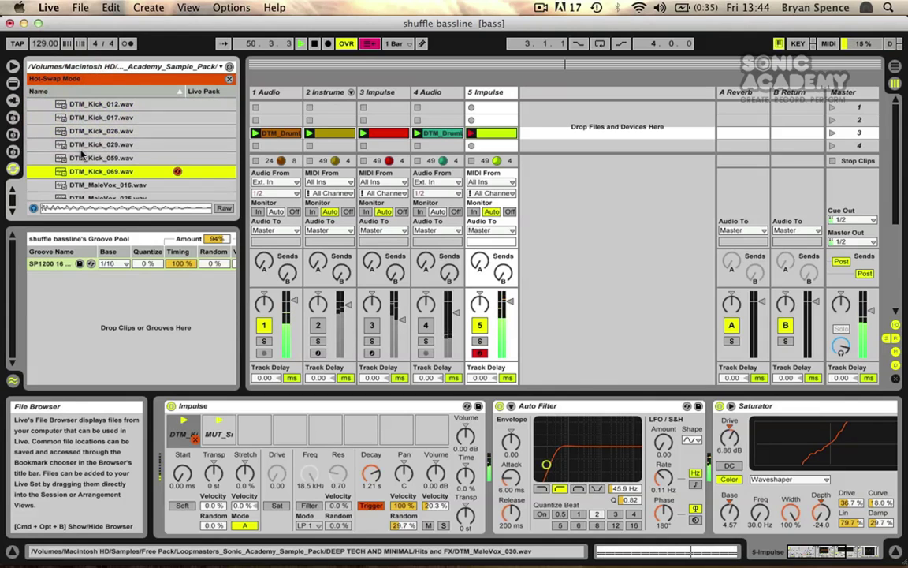
click(81, 146)
click(79, 131)
click(78, 118)
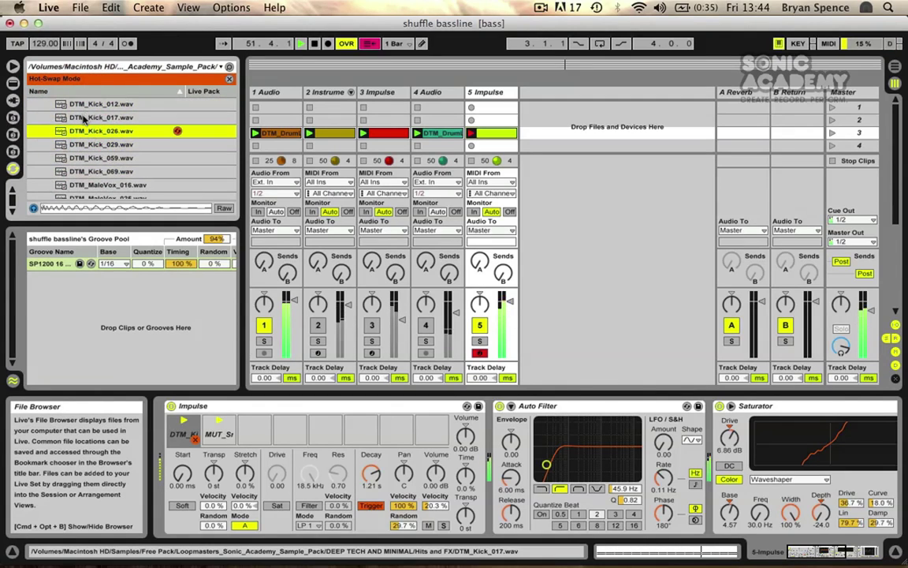
click(80, 103)
click(78, 116)
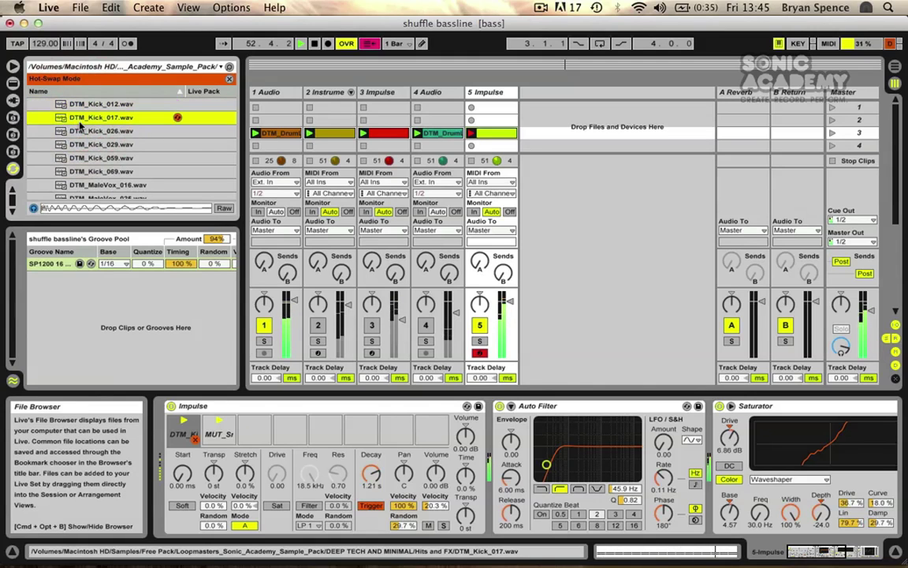
click(79, 117)
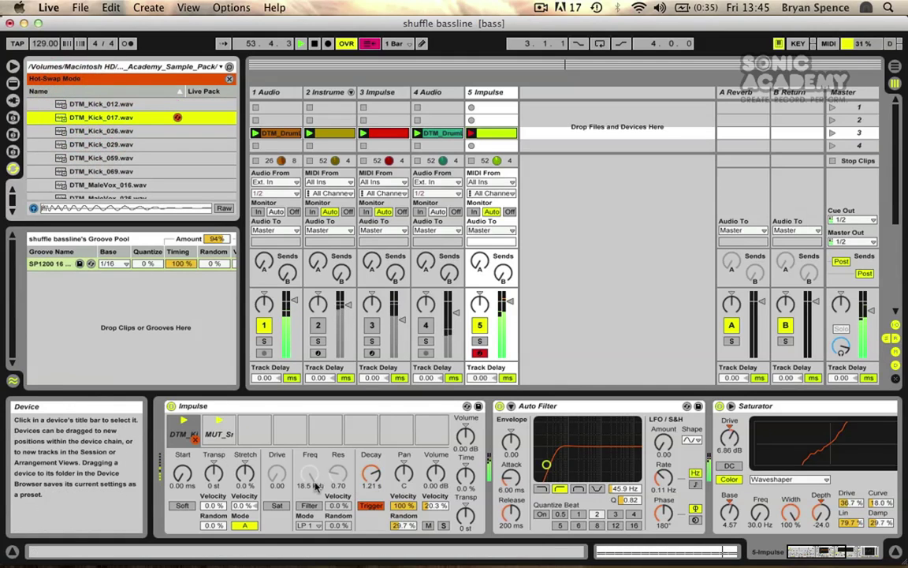
Step: Leave hot-swapping and set the DTM_Kick_017 slot's decay to 1.85 s and its stretch to -100 %
click(175, 424)
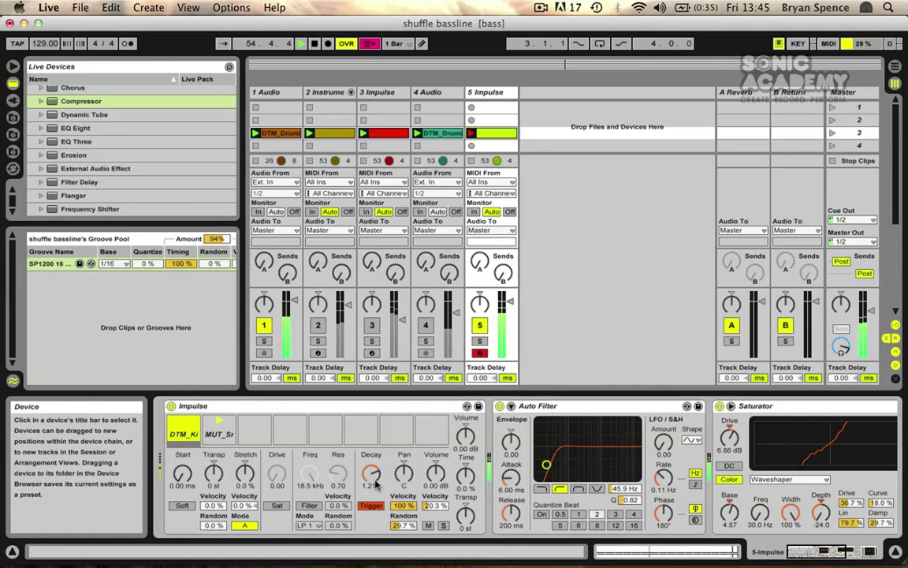
drag(377, 486, 377, 504)
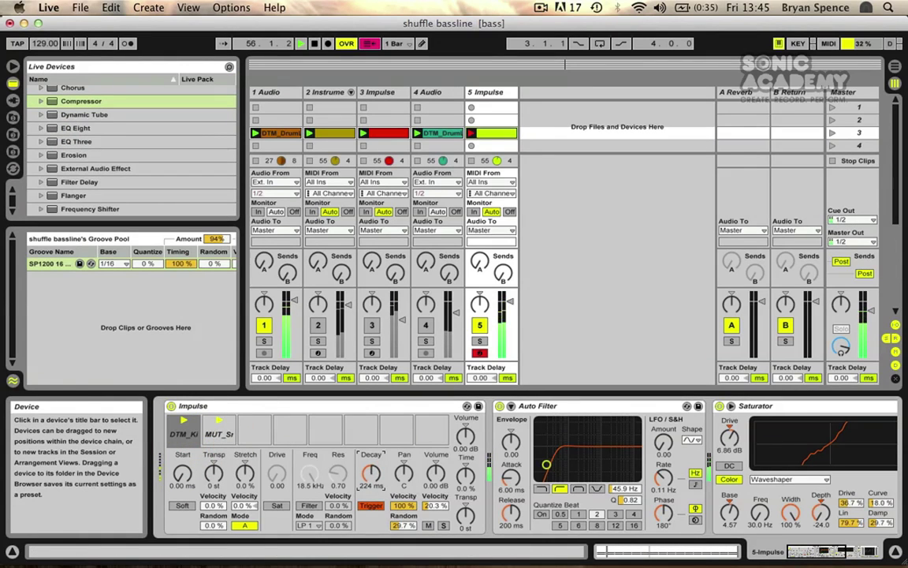
drag(250, 479, 250, 520)
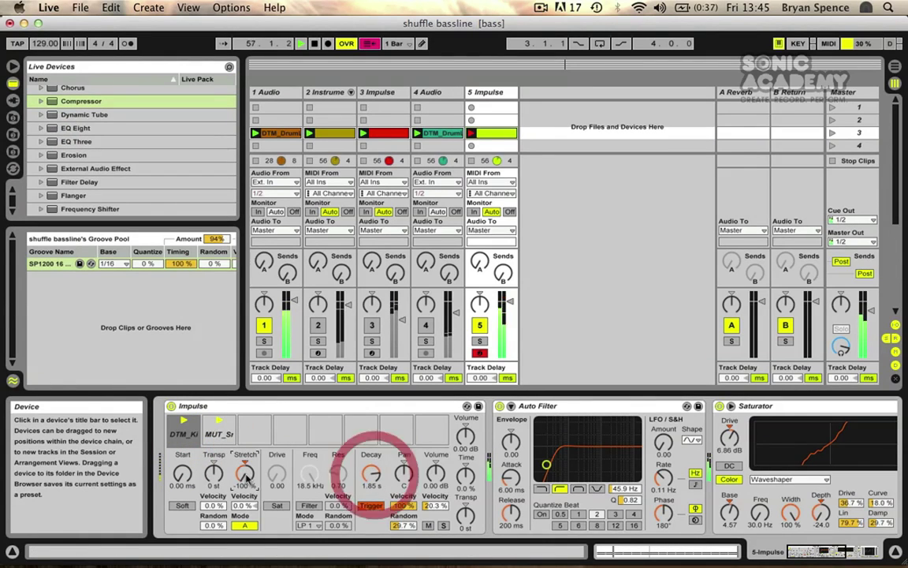
Step: Transpose the DTM_Kick_017 slot to -12 st, set its decay to 4.30 s, and lower the Auto Filter cutoff to 26.0 Hz
drag(223, 475, 223, 483)
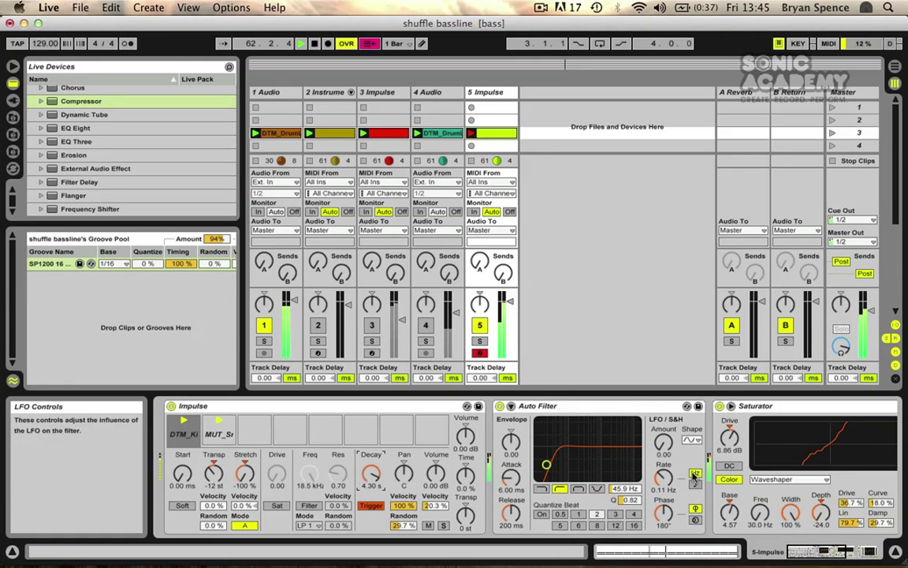
mouse_move(634, 490)
mouse_down()
mouse_move(634, 406)
mouse_move(633, 491)
mouse_up()
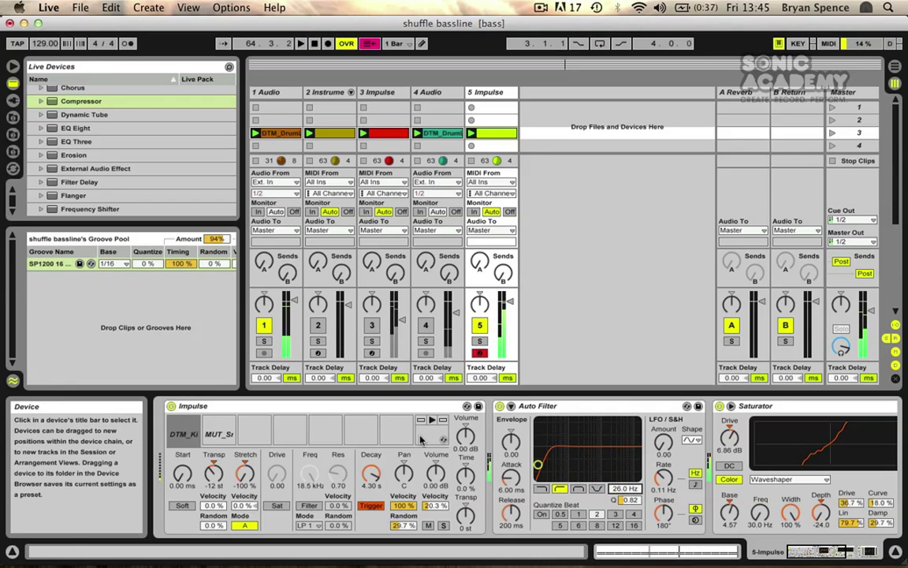
Step: Activate track 4 and set the Auto Filter's highpass cutoff on track 5 to 39.3 Hz during playback
click(425, 325)
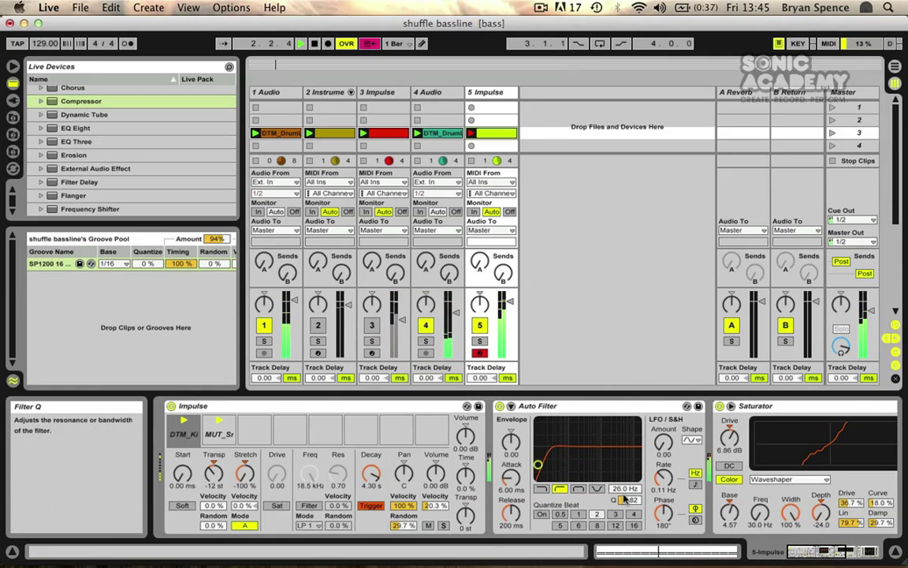
drag(623, 491, 624, 467)
drag(625, 407, 625, 452)
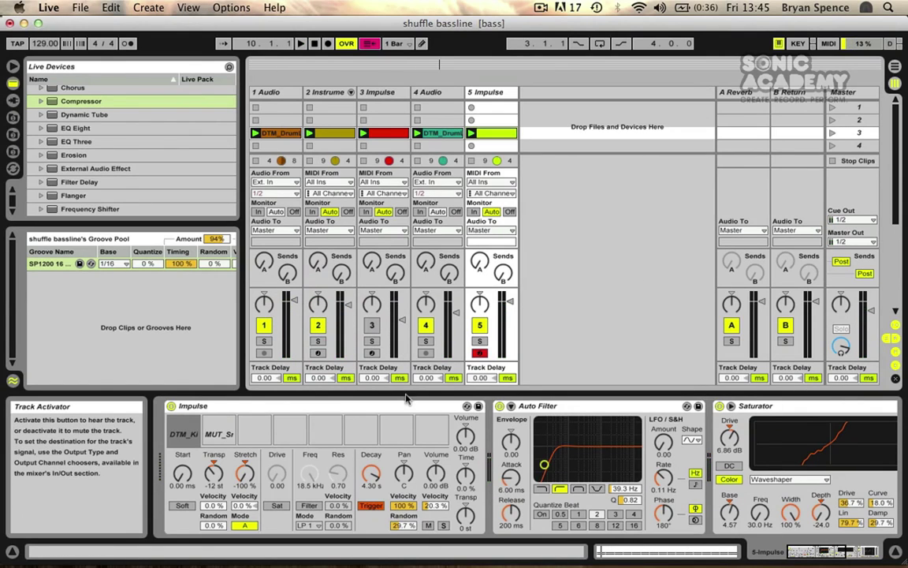
Step: Play the pattern with the other tracks, mute track 2, and stop playback
key(space)
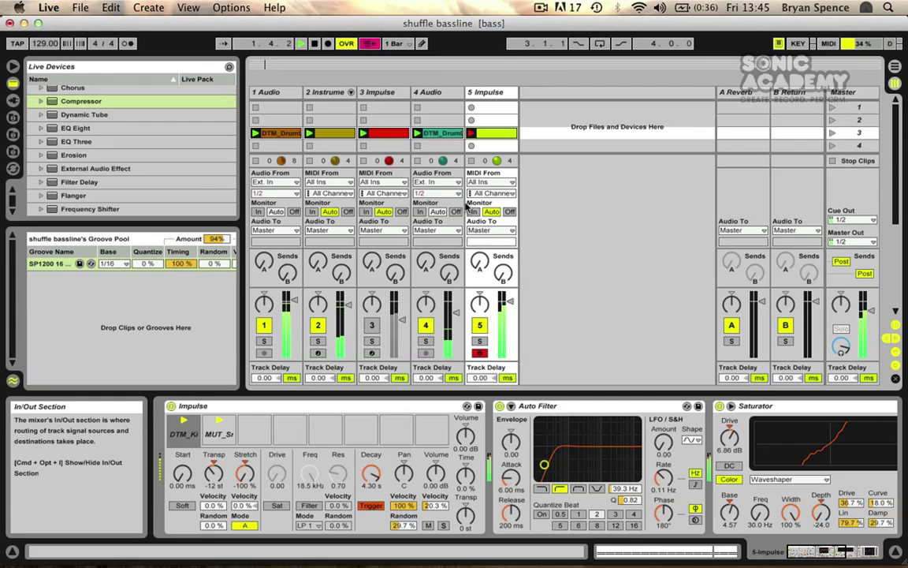
click(316, 329)
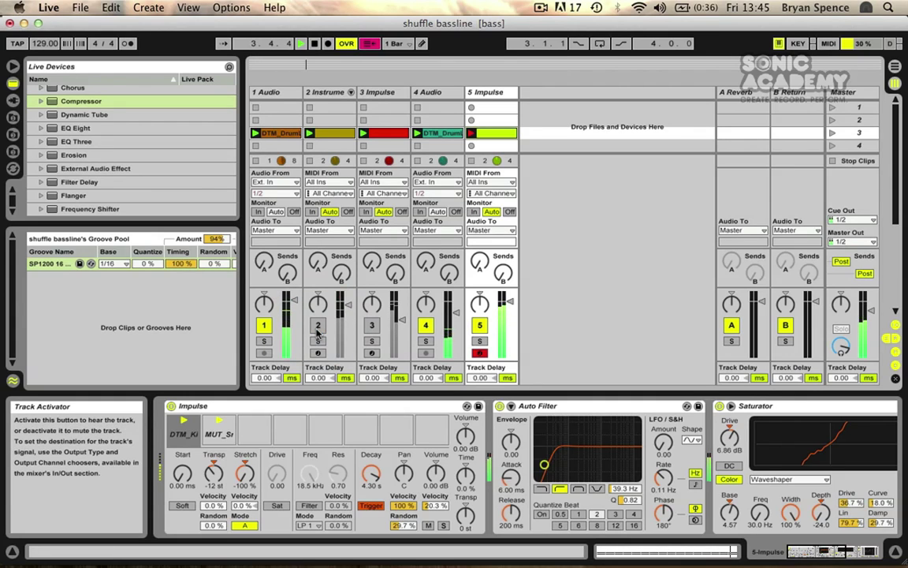
key(space)
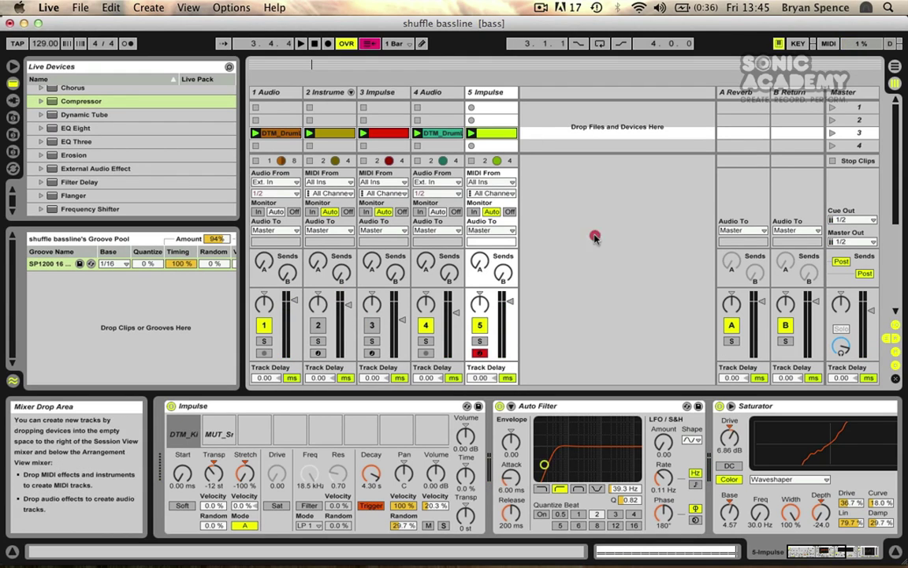
Step: Review track 5's device chain through to the Compressor and check the SP1200 groove in the Groove Pool
click(535, 212)
scroll(325, 469, right, 5)
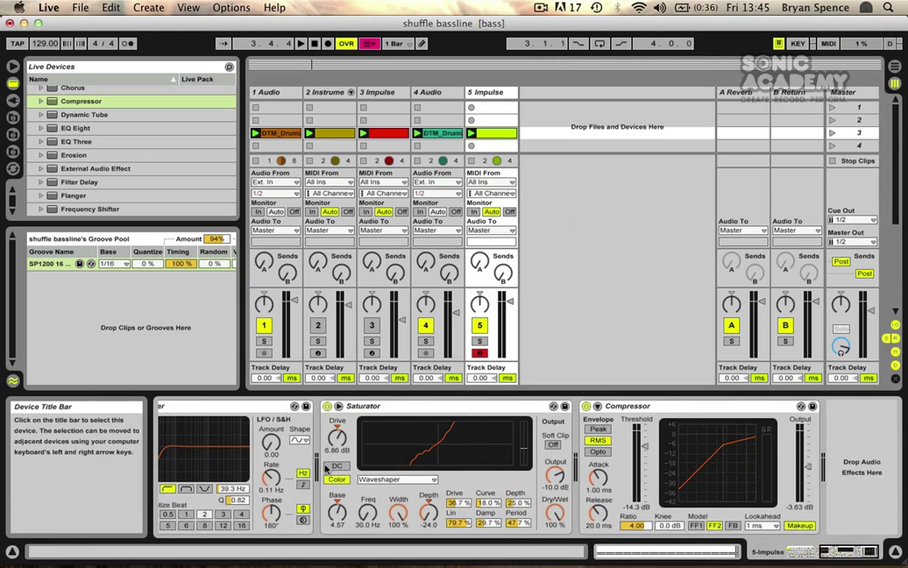
scroll(325, 470, left, 5)
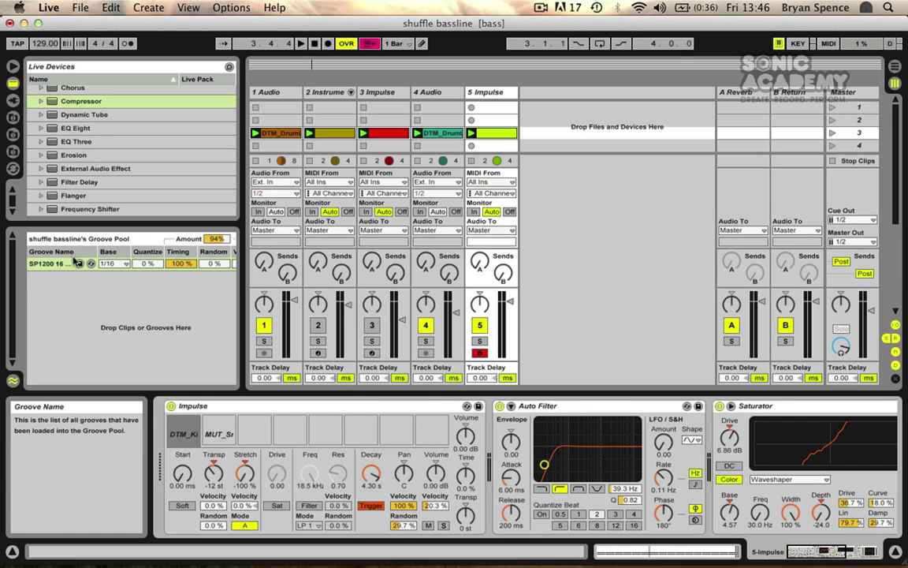
click(49, 262)
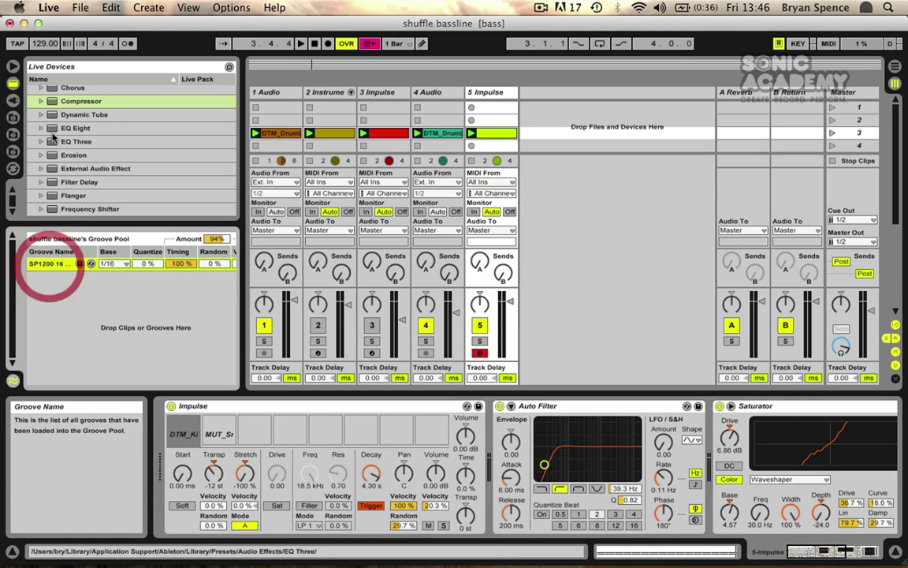
Step: Solo track 5, listen to it alone, and examine its Saturator and Compressor settings
click(479, 340)
key(space)
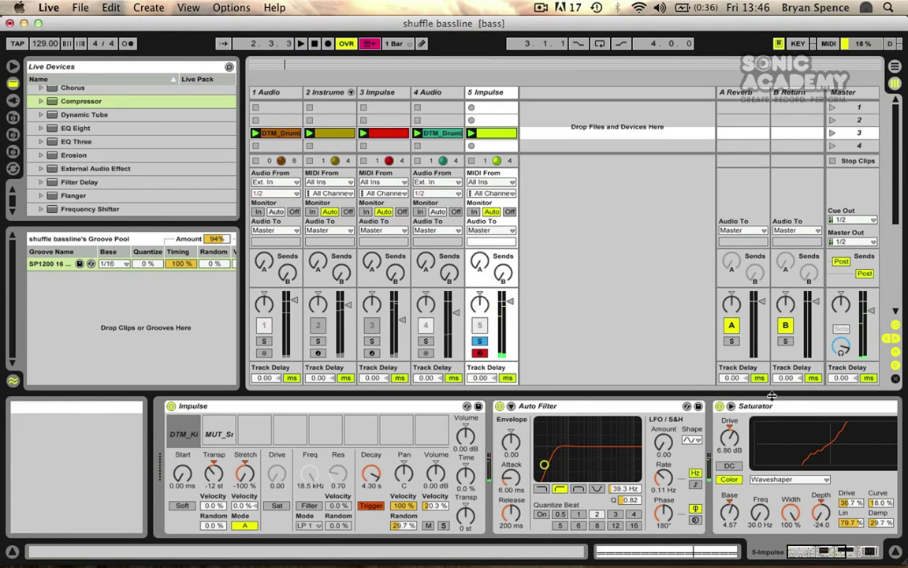
click(734, 405)
scroll(767, 414, left, 3)
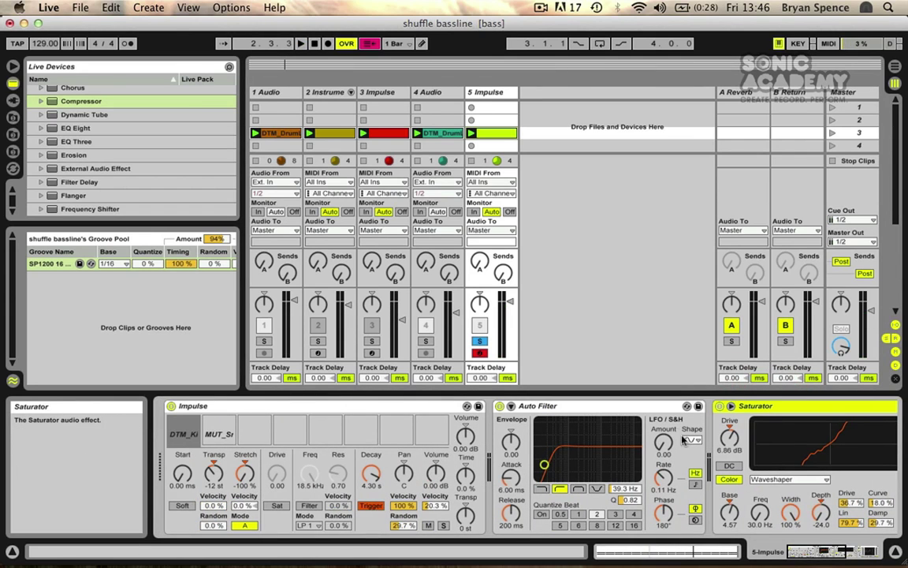
scroll(682, 436, right, 5)
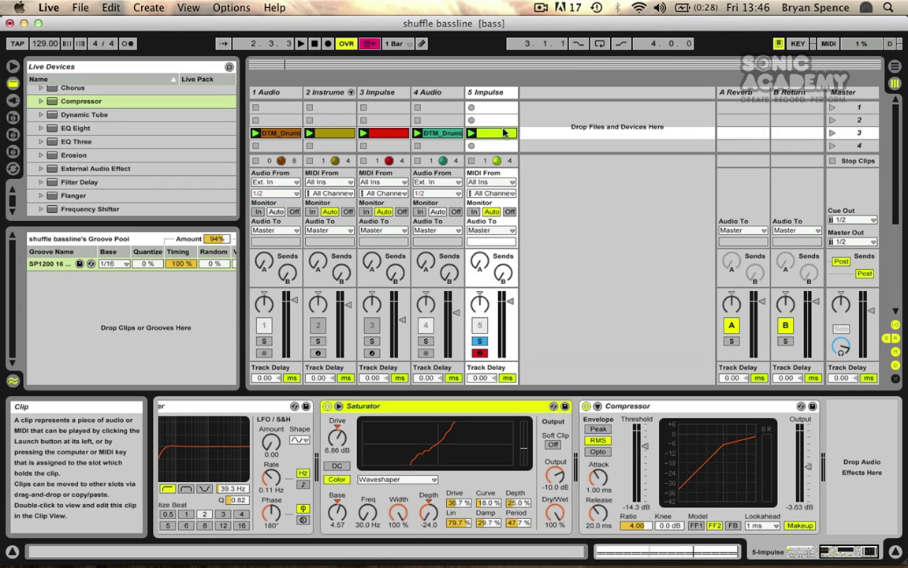
Step: Compare track 3's device chain with track 5's, and listen to the soloed track 5 again
click(382, 92)
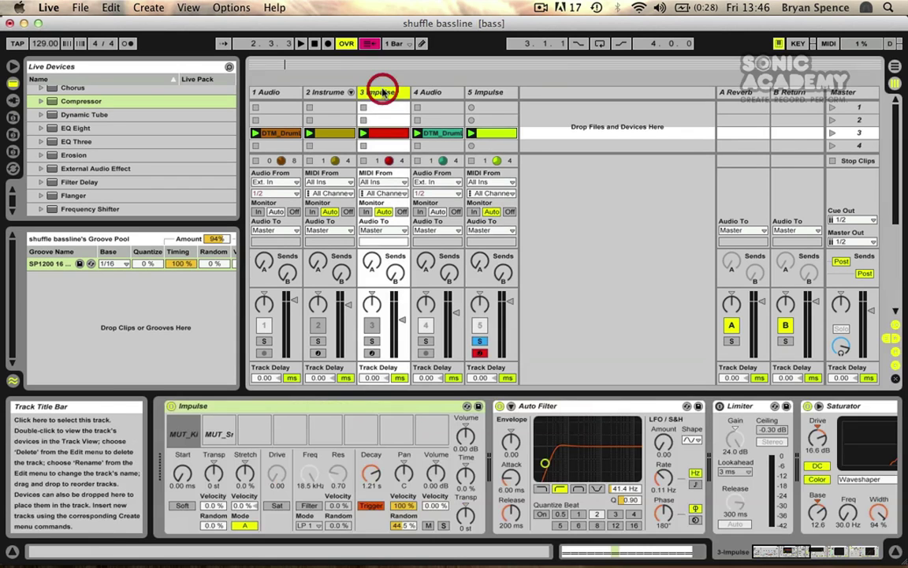
click(494, 92)
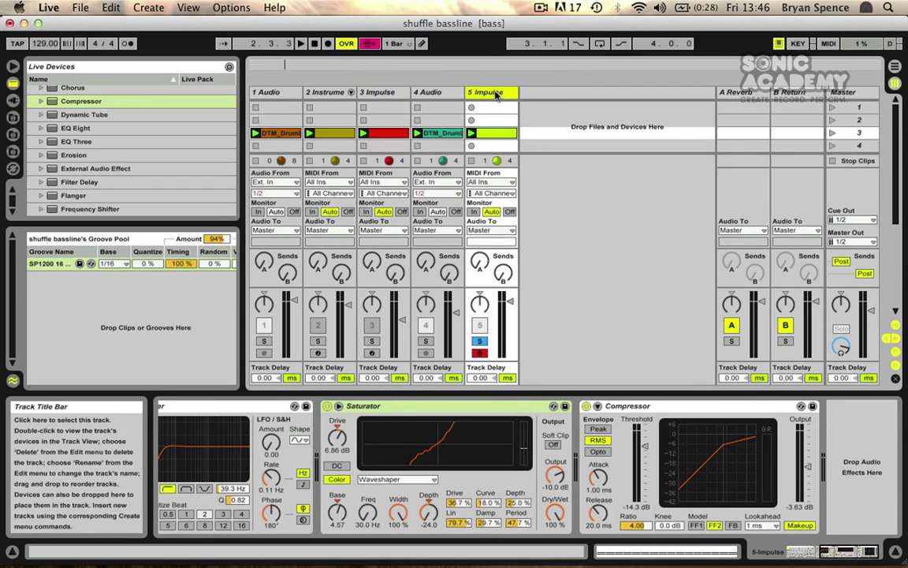
key(space)
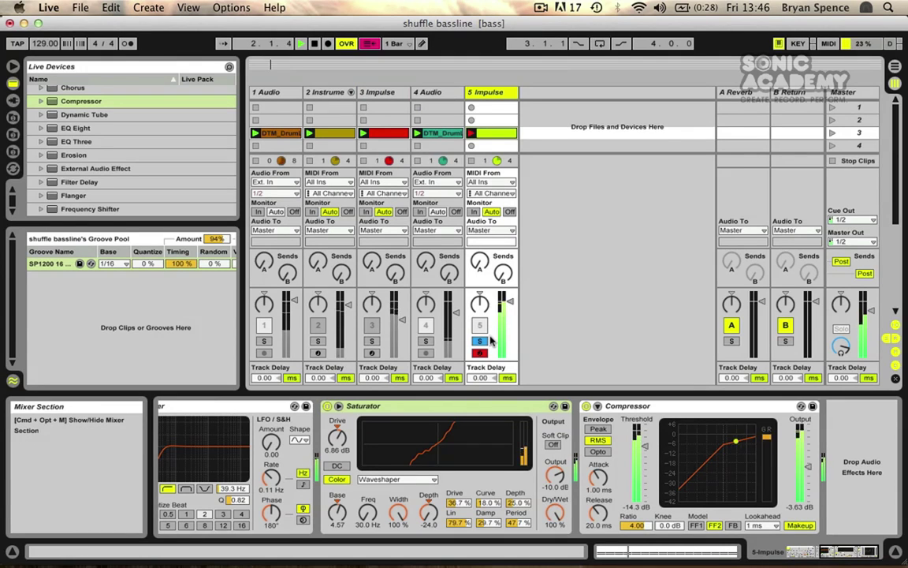
key(space)
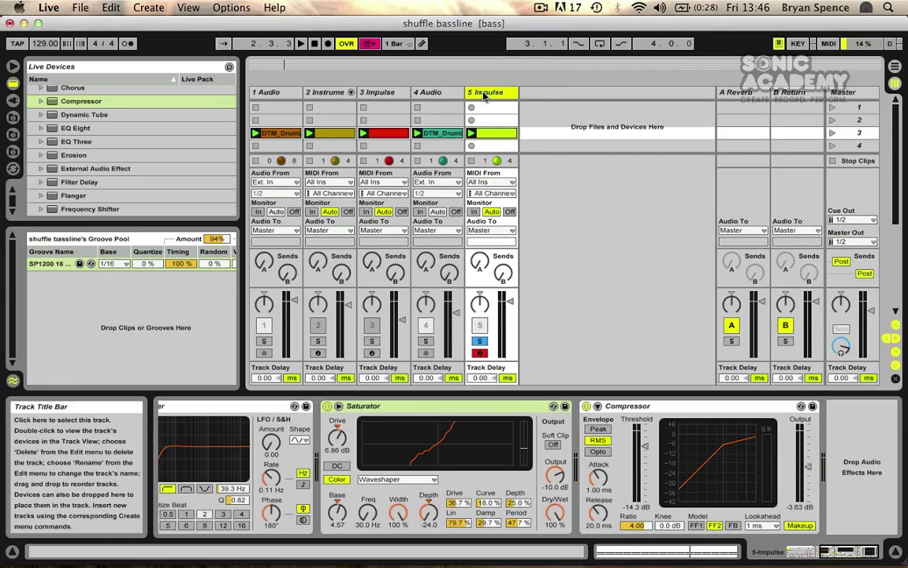
Step: Switch track 5's Auto Filter to lowpass with a cutoff of about 1.27 kHz, and unsolo the track during playback
click(484, 92)
scroll(442, 480, left, 5)
click(475, 488)
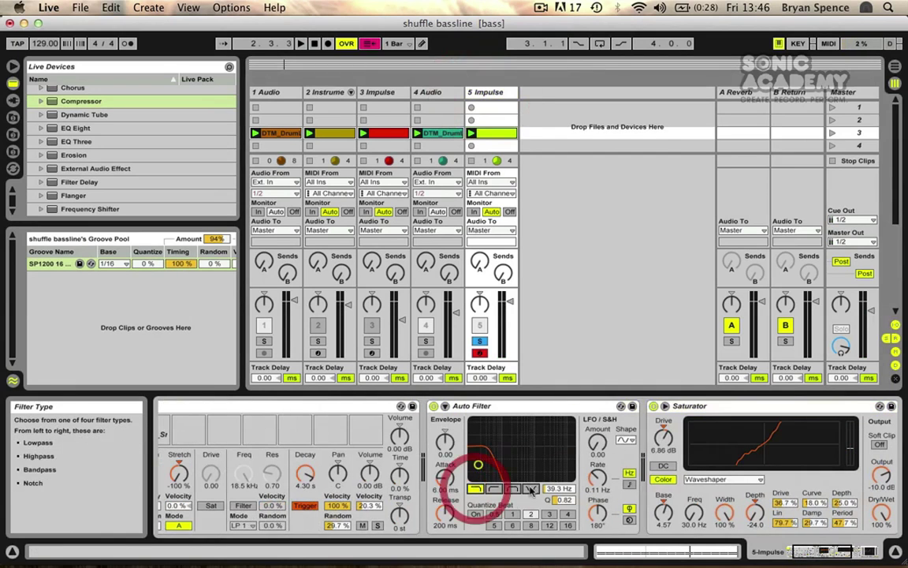
drag(557, 488, 527, 464)
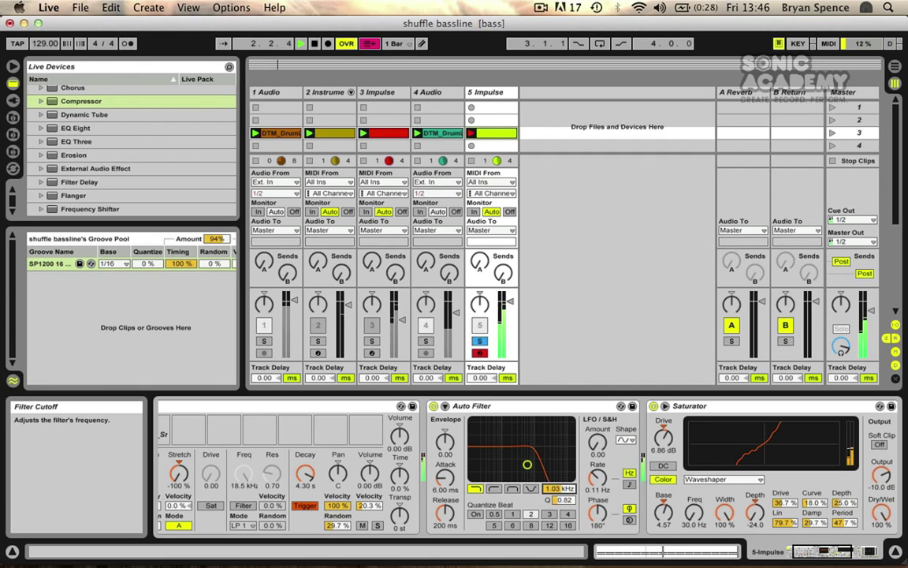
click(480, 341)
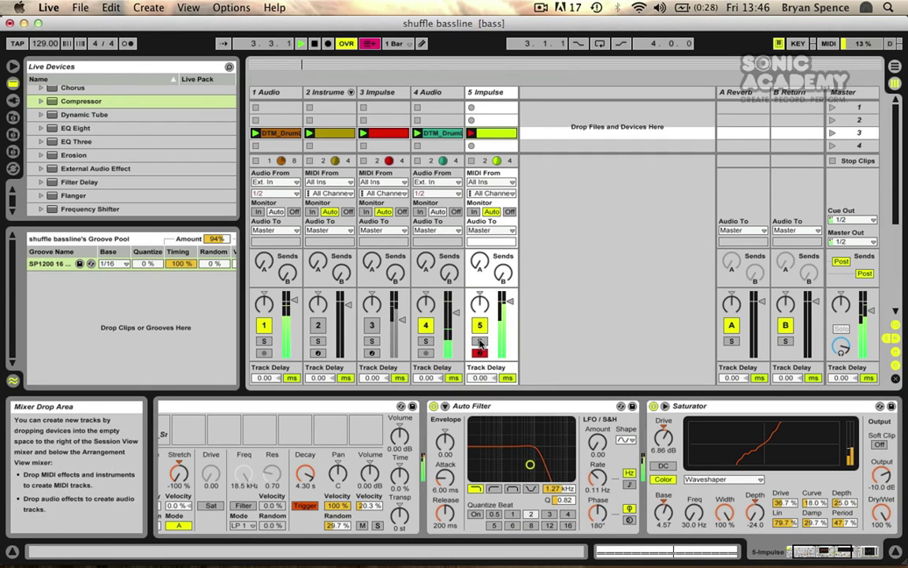